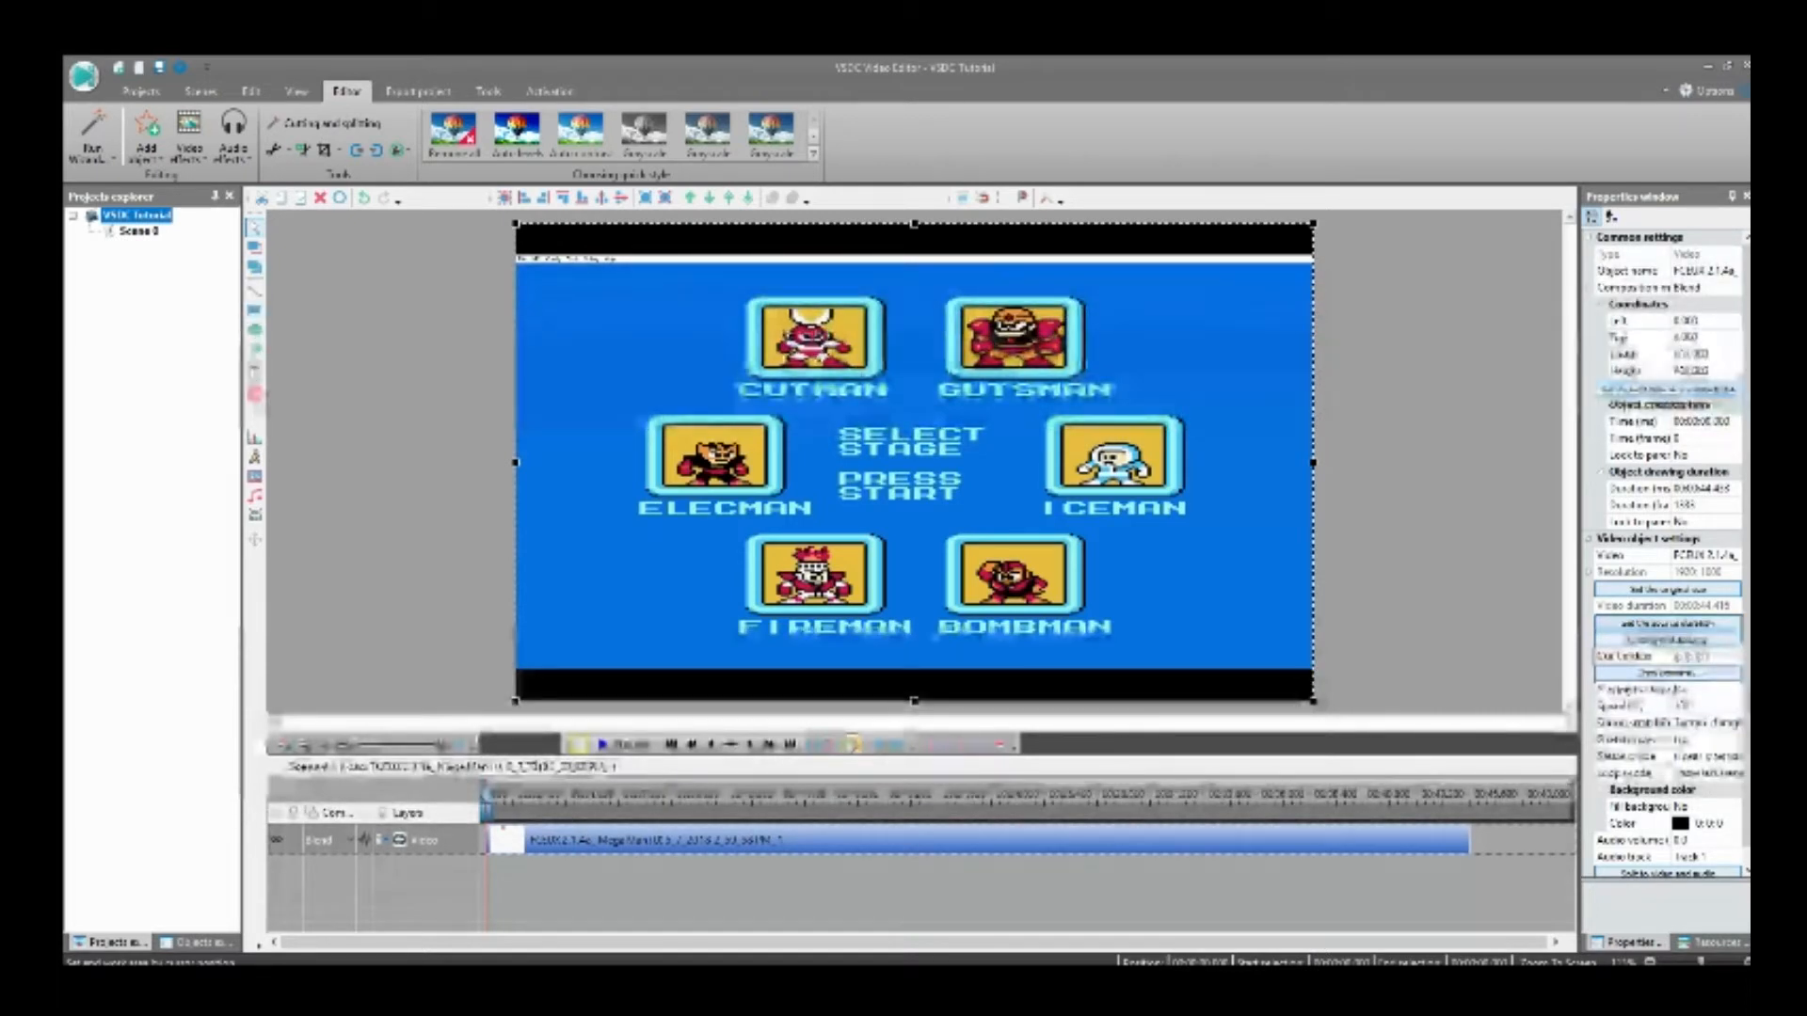
Step: Add the second Mega Man gameplay video to the timeline, starting at the end of the first clip
{"action": "left_click", "coordinate": [790, 746]}
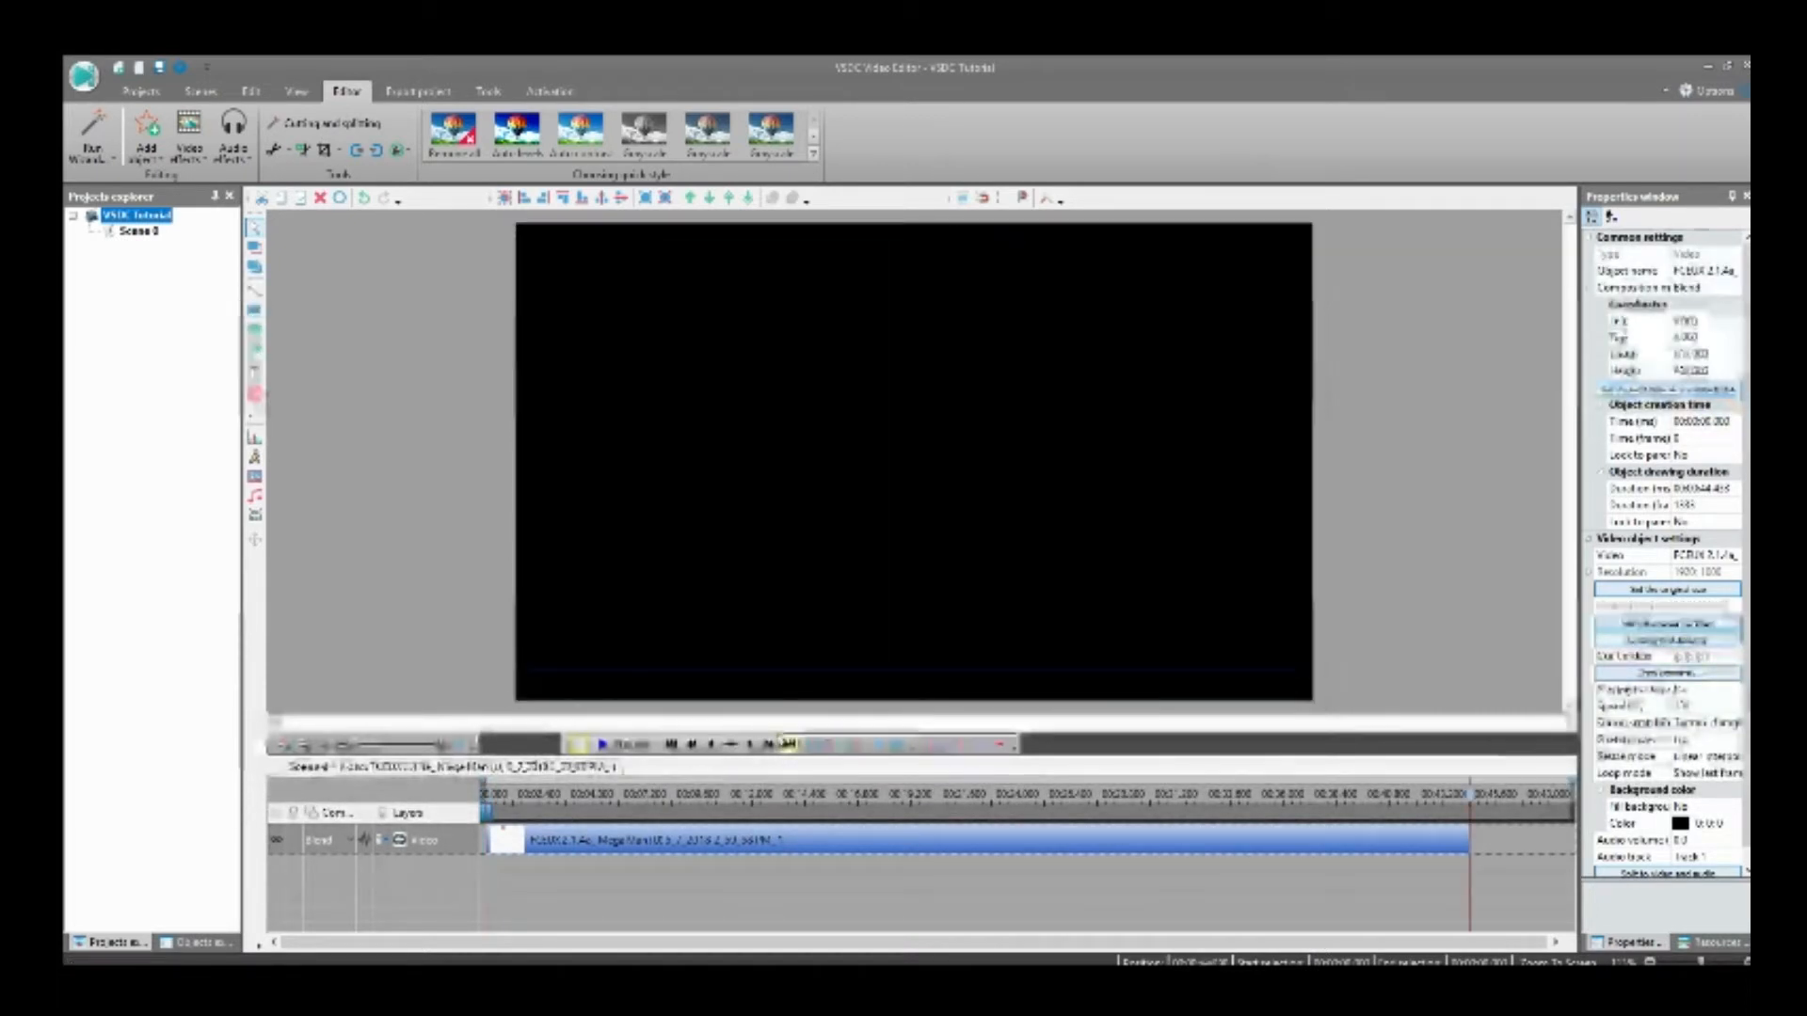
{"action": "left_click", "coordinate": [254, 520]}
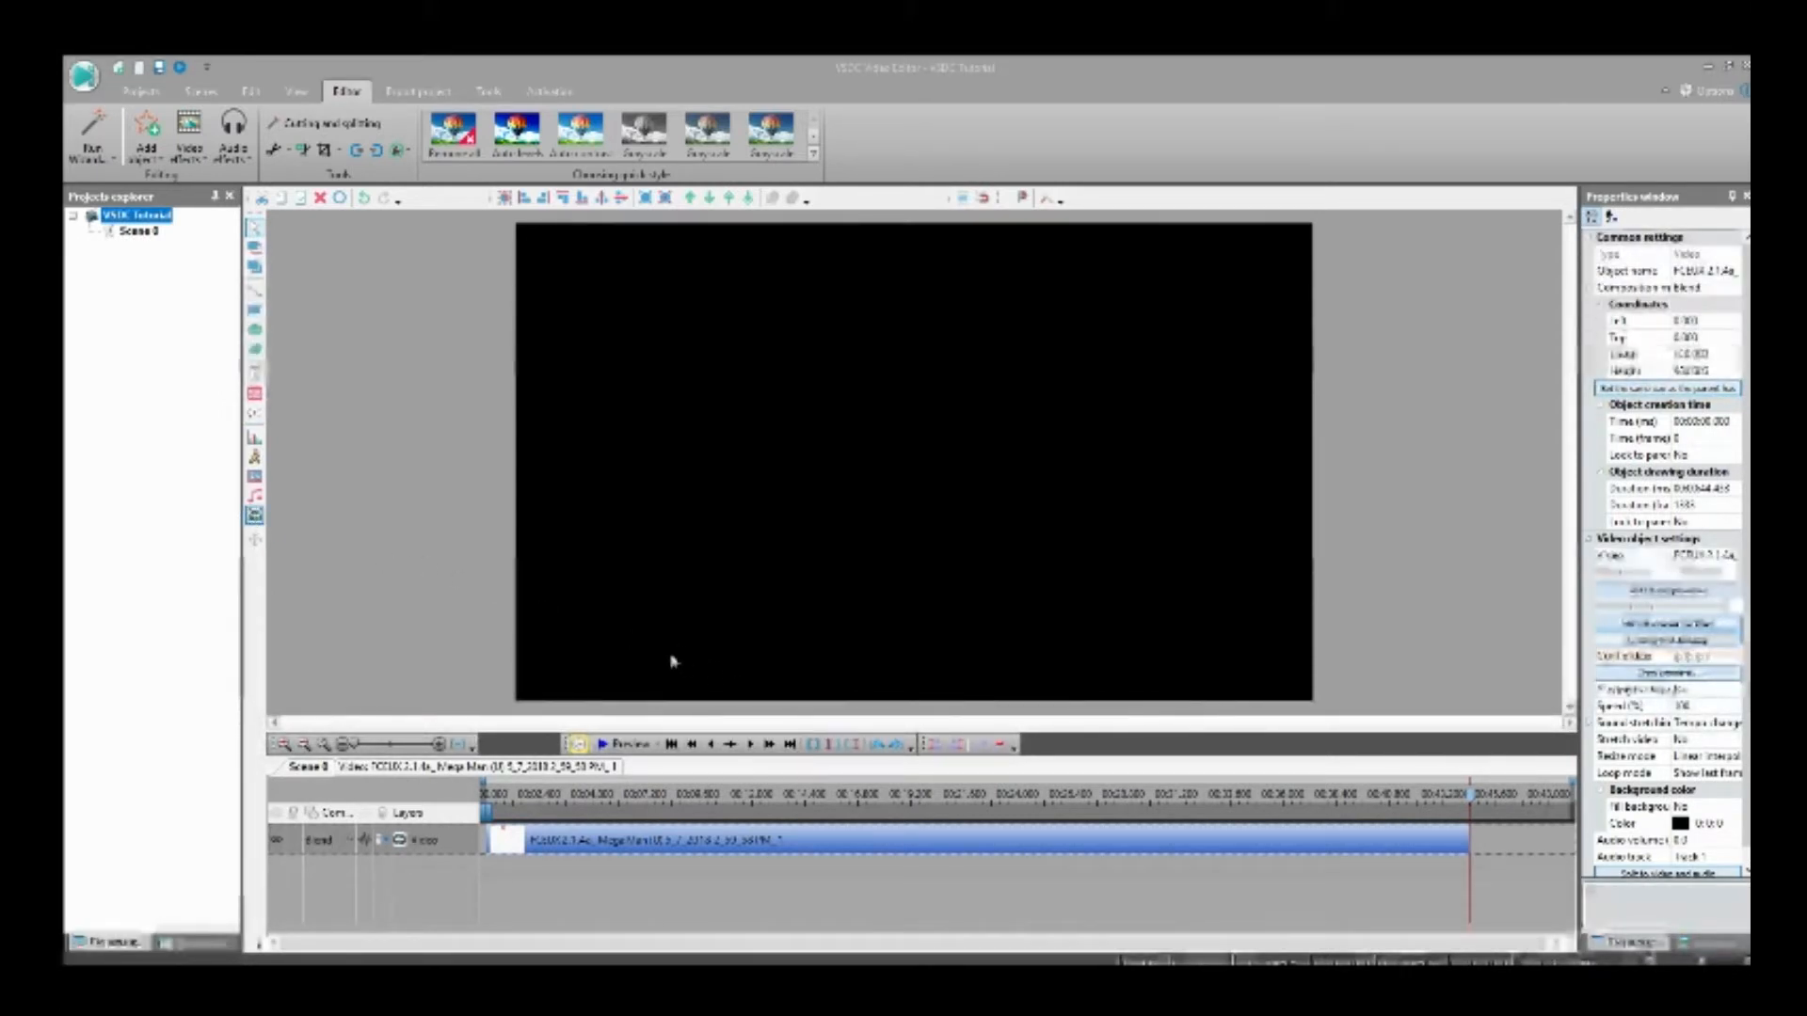
{"action": "left_click", "coordinate": [1082, 609]}
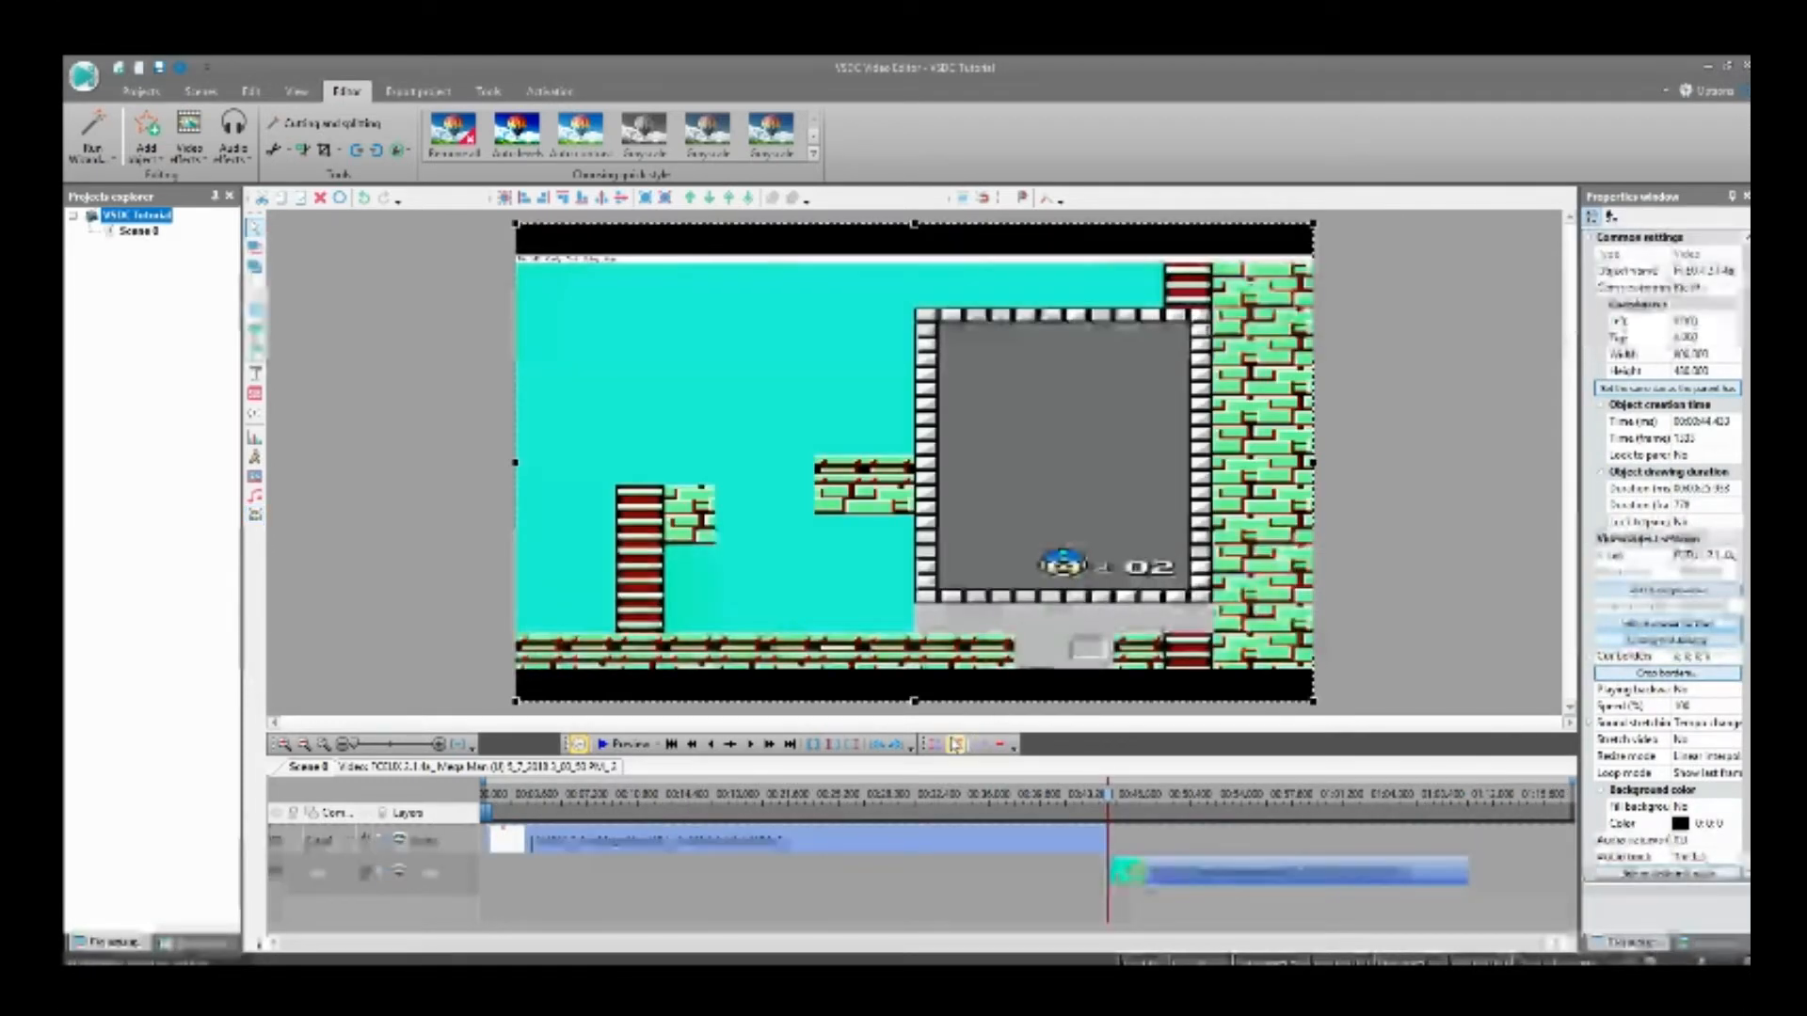
Step: Add the Grassy_Hill music from the start of the timeline and trim it to end with the first video clip
{"action": "left_click", "coordinate": [588, 834]}
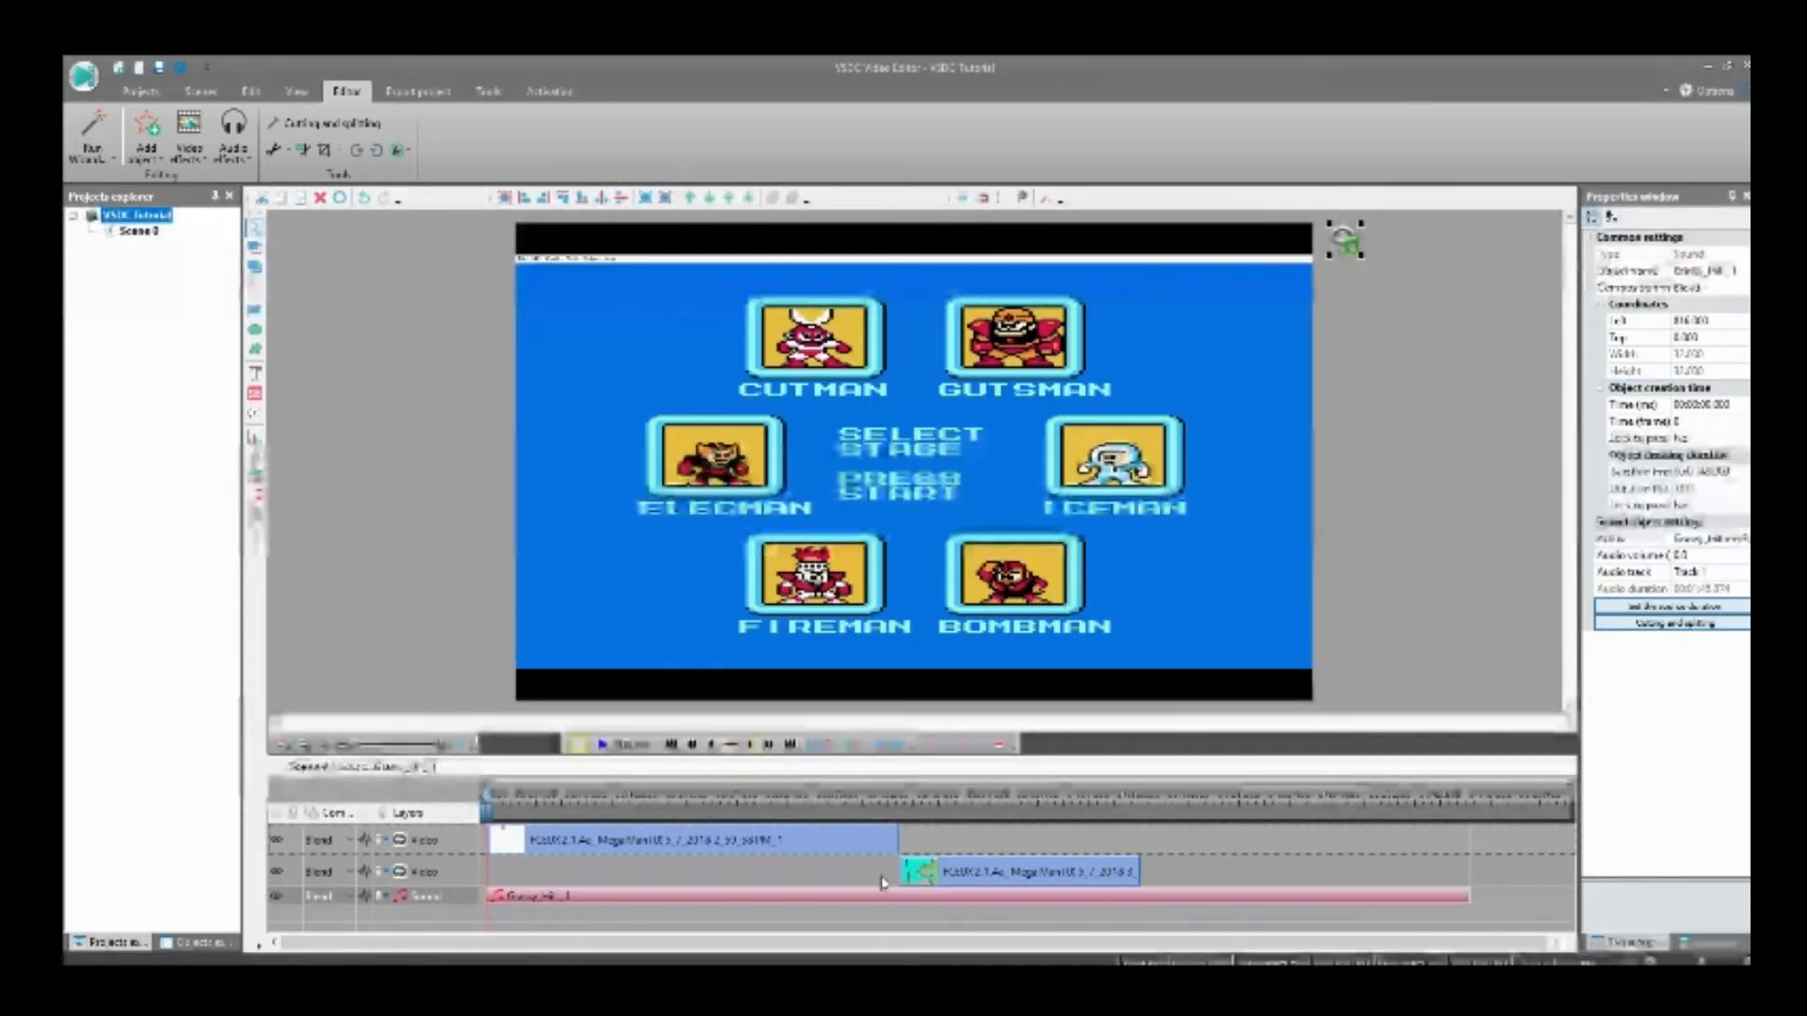
{"action": "left_click", "coordinate": [874, 843]}
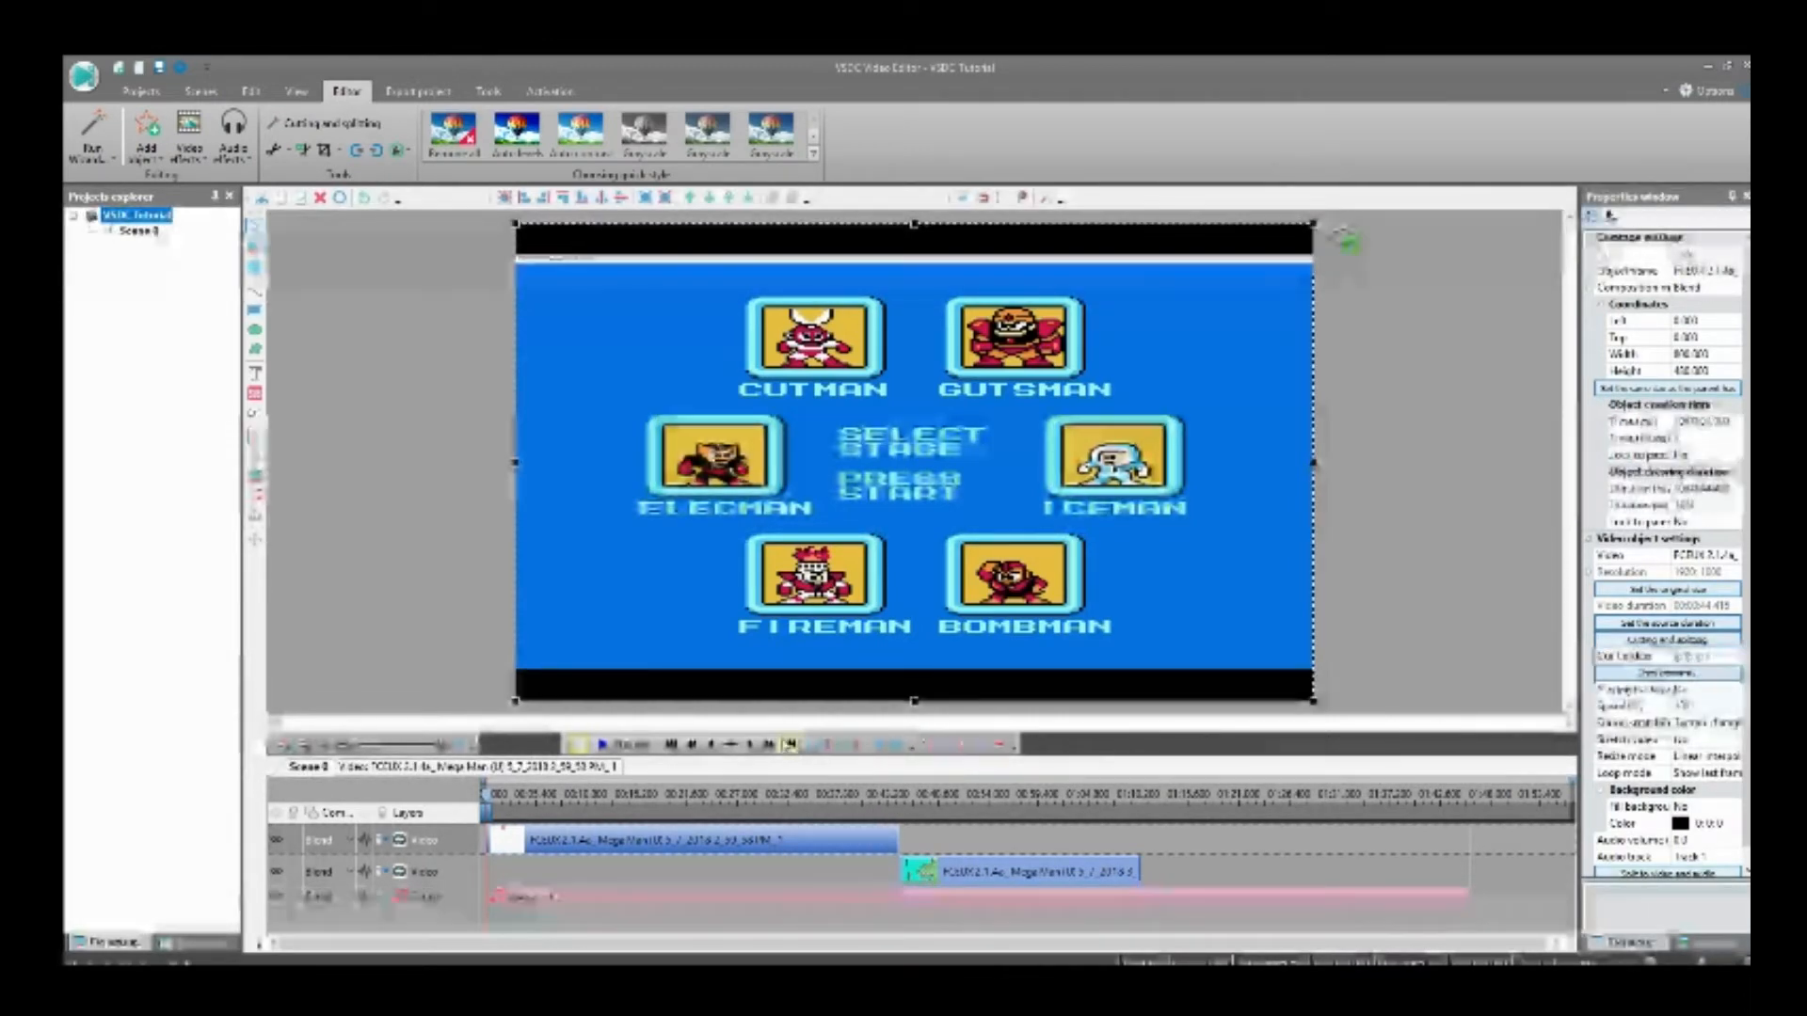
{"action": "left_click", "coordinate": [791, 744]}
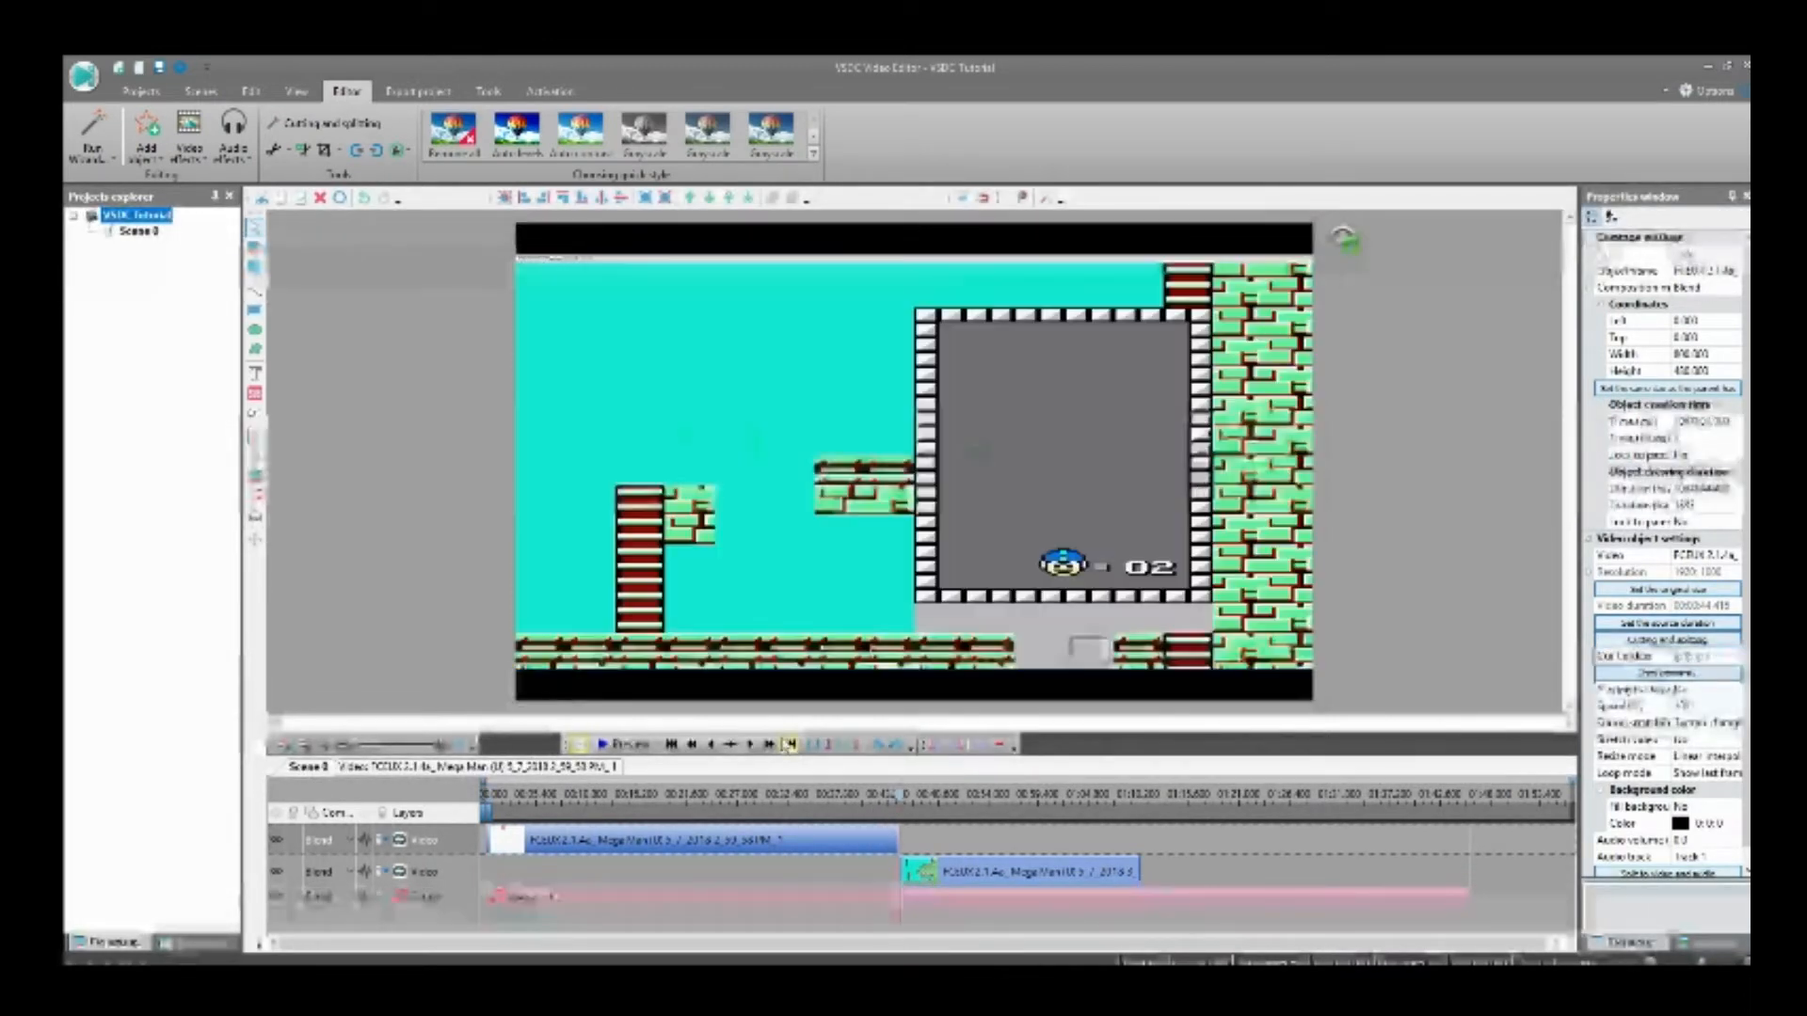
{"action": "left_click", "coordinate": [1458, 889]}
{"action": "left_click_drag", "start_coordinate": [1466, 898], "coordinate": [897, 906]}
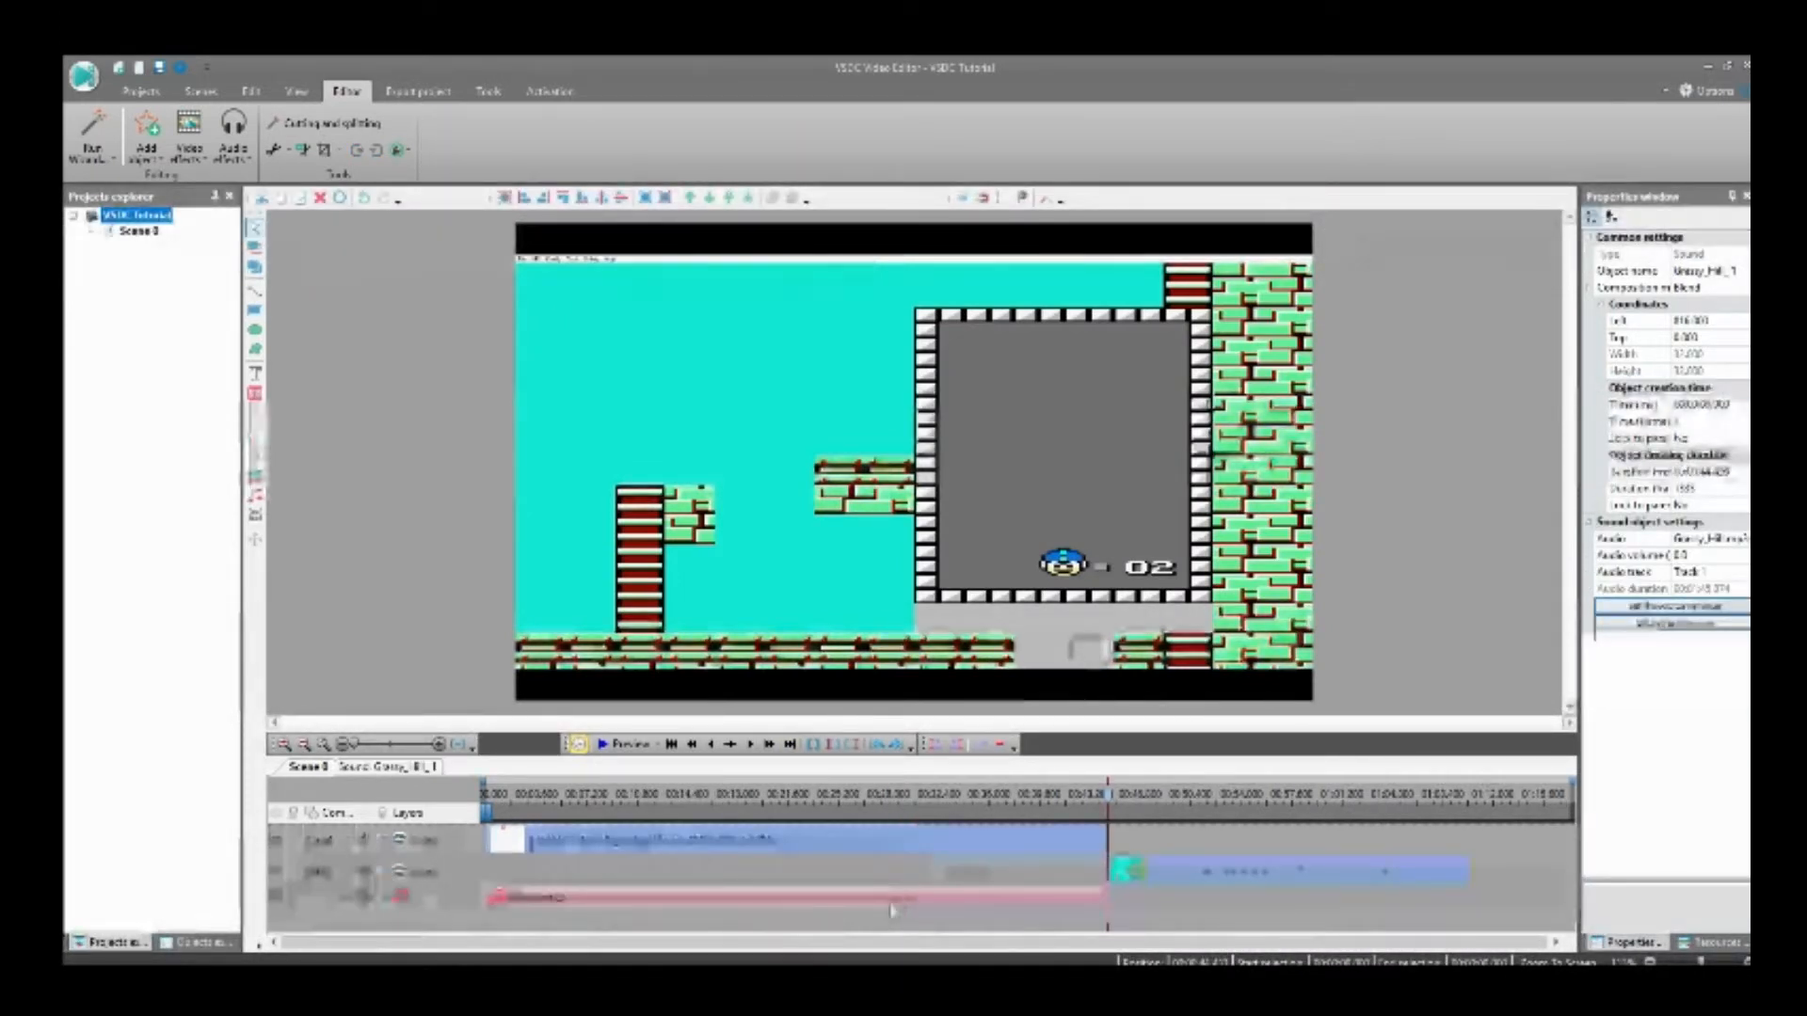
Step: Add the Micro_Fire music at the start of the second video clip and trim it to that clip's end
{"action": "left_click", "coordinate": [1135, 868]}
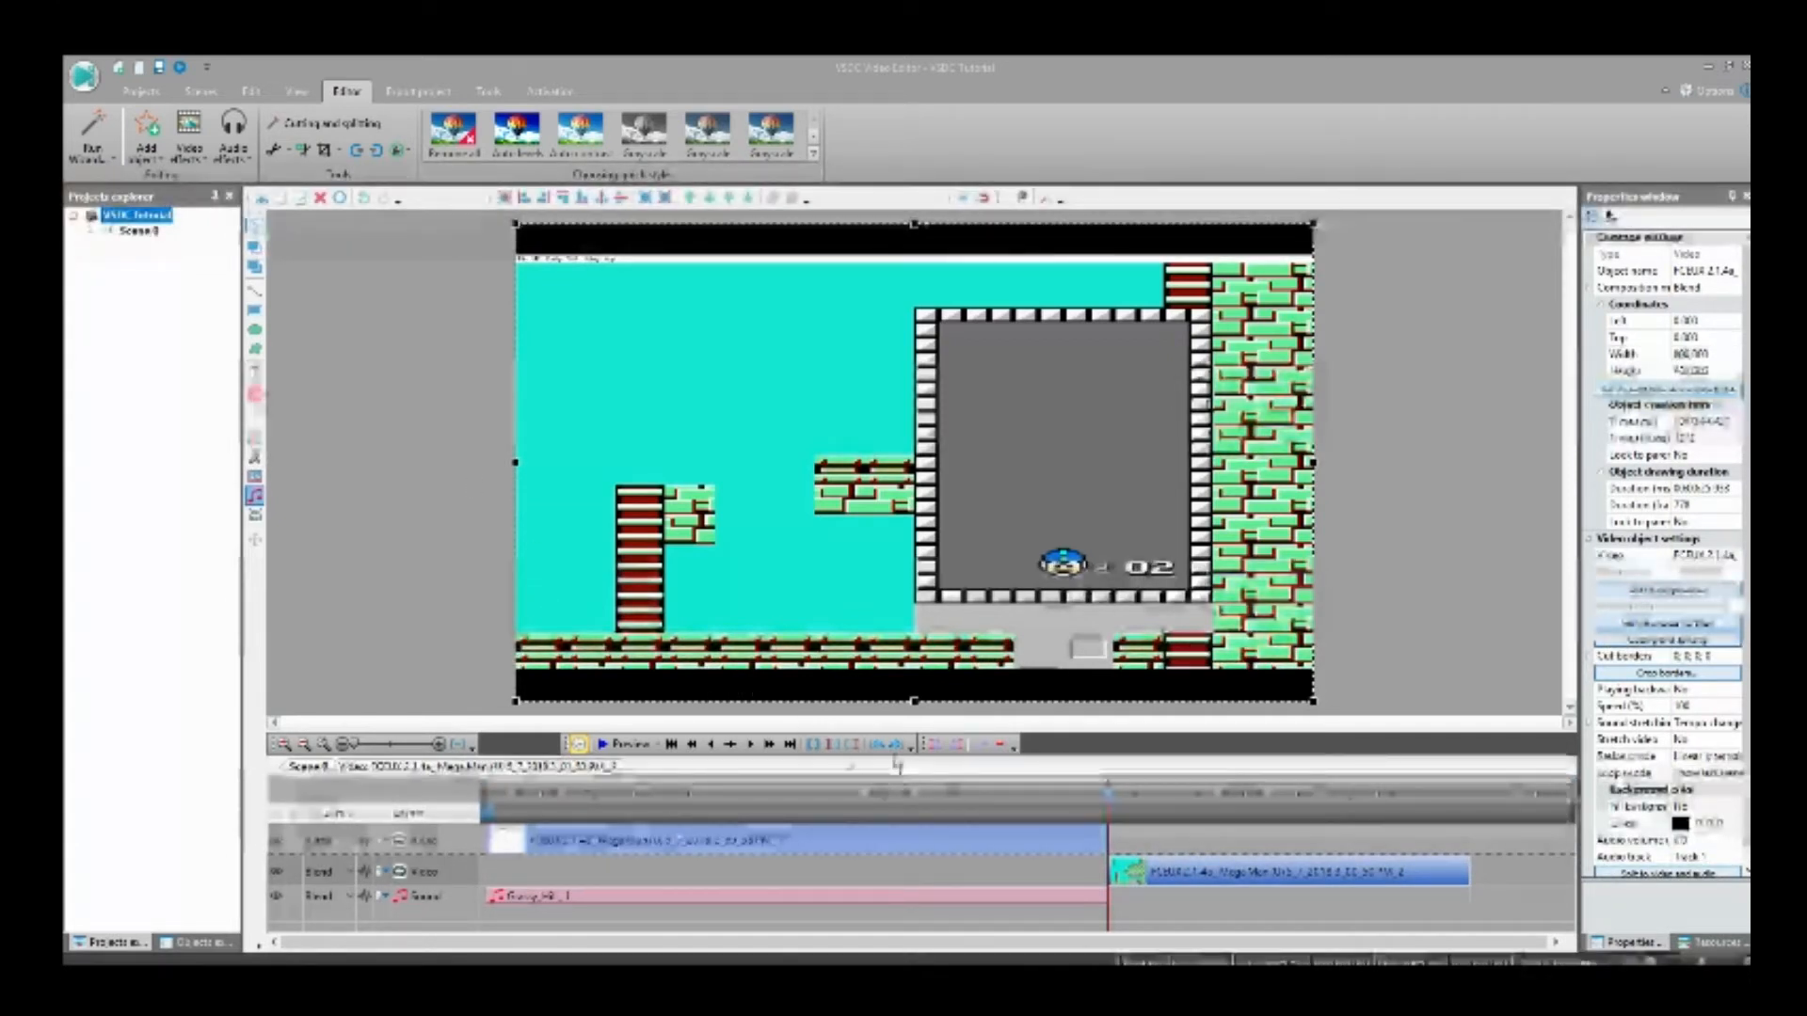
{"action": "left_click", "coordinate": [850, 767]}
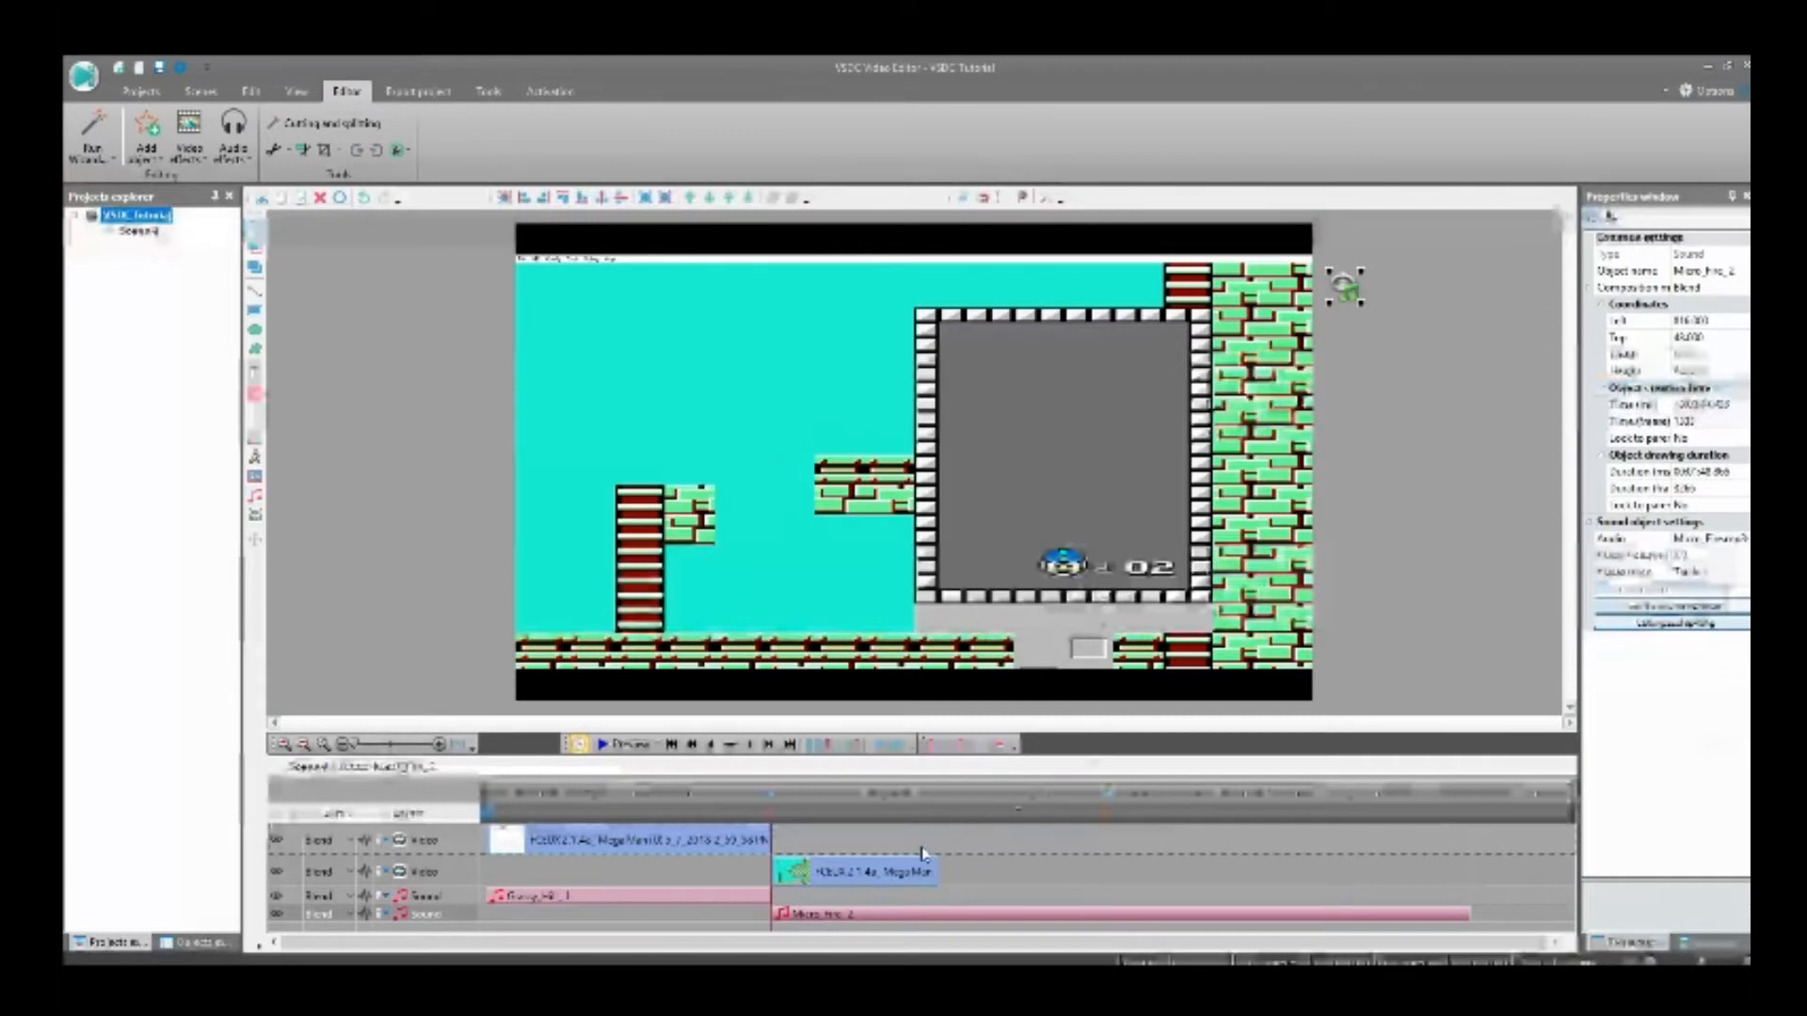
{"action": "left_click", "coordinate": [911, 876]}
{"action": "left_click", "coordinate": [789, 744]}
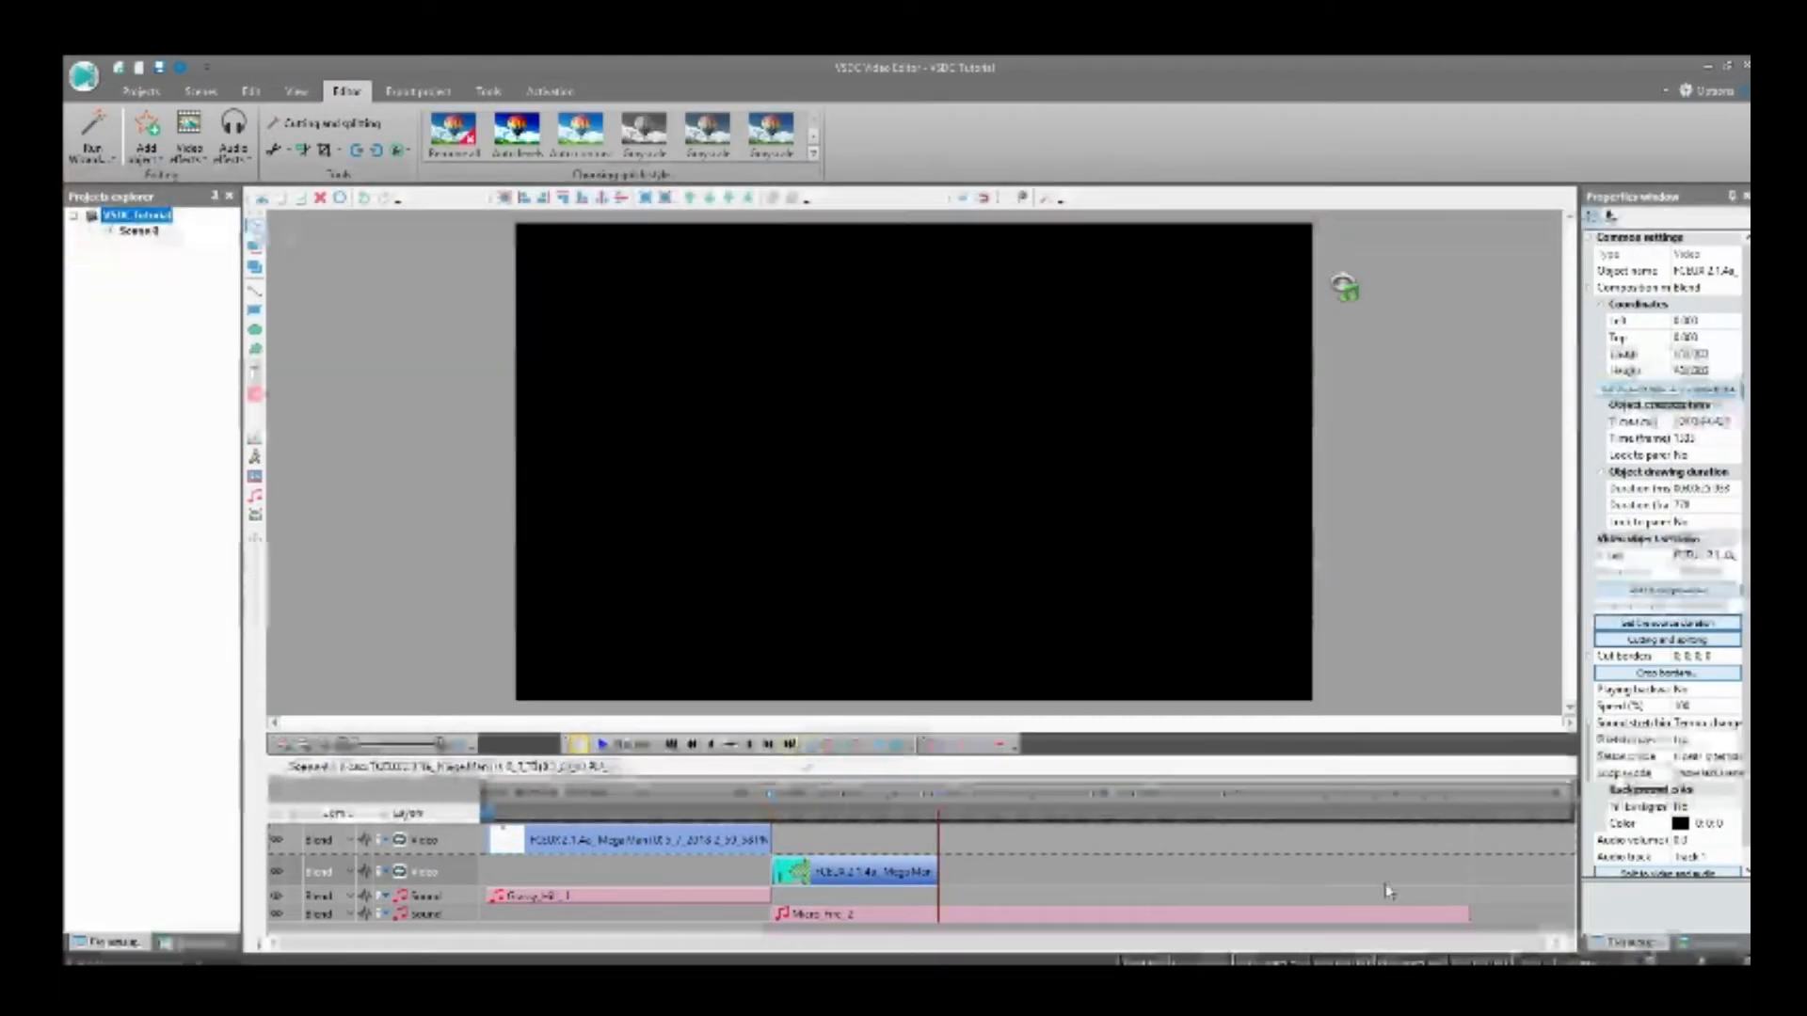
{"action": "left_click", "coordinate": [1466, 912]}
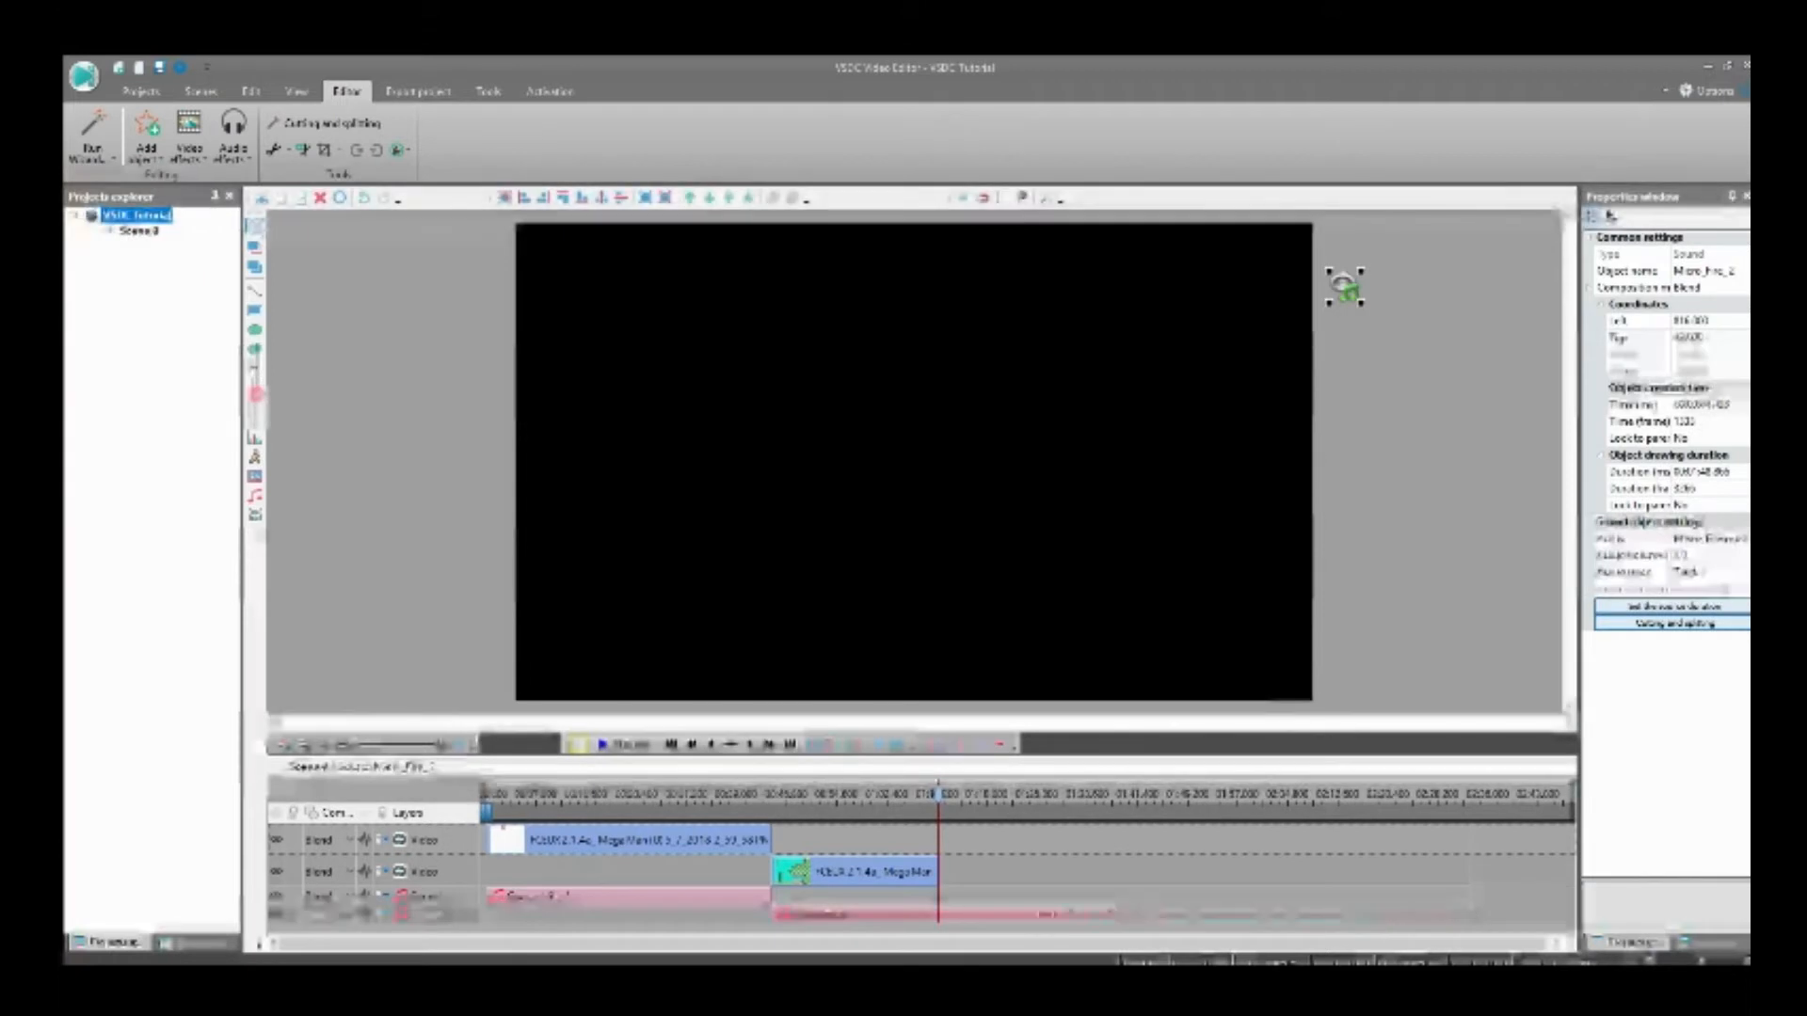
{"action": "left_click_drag", "start_coordinate": [954, 915], "coordinate": [951, 912]}
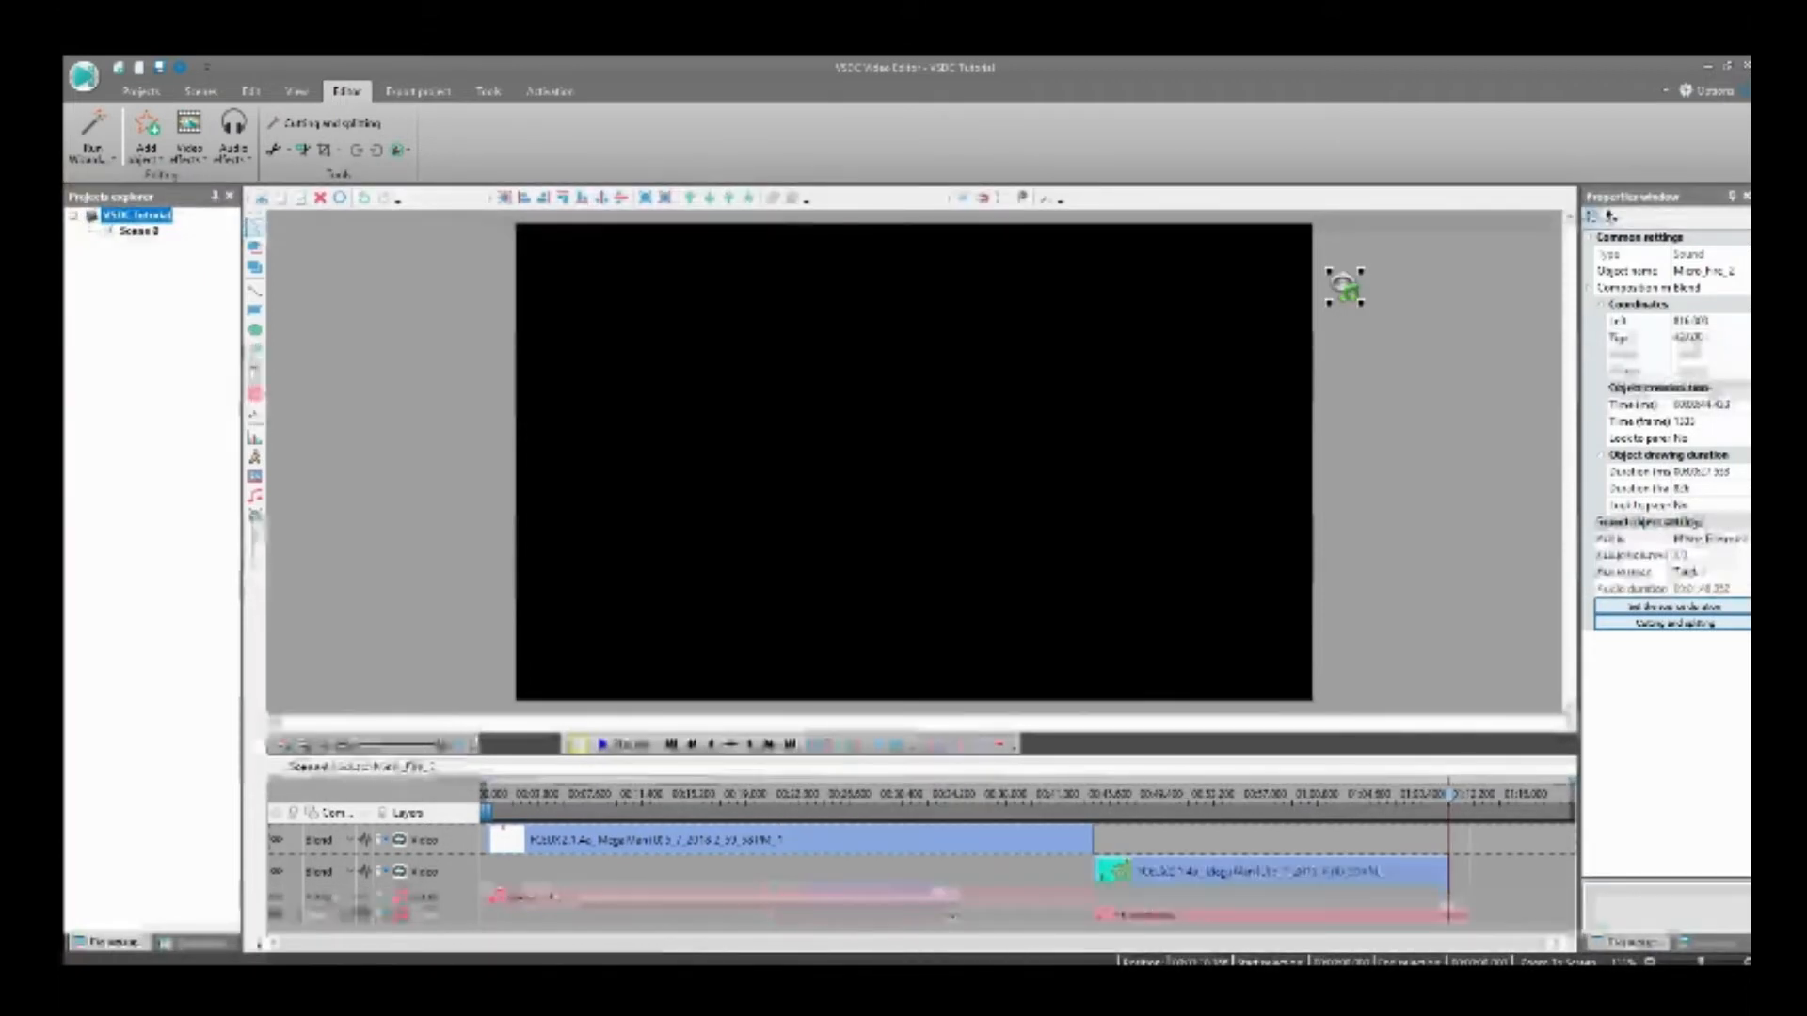
{"action": "left_click_drag", "start_coordinate": [1469, 914], "coordinate": [1566, 914]}
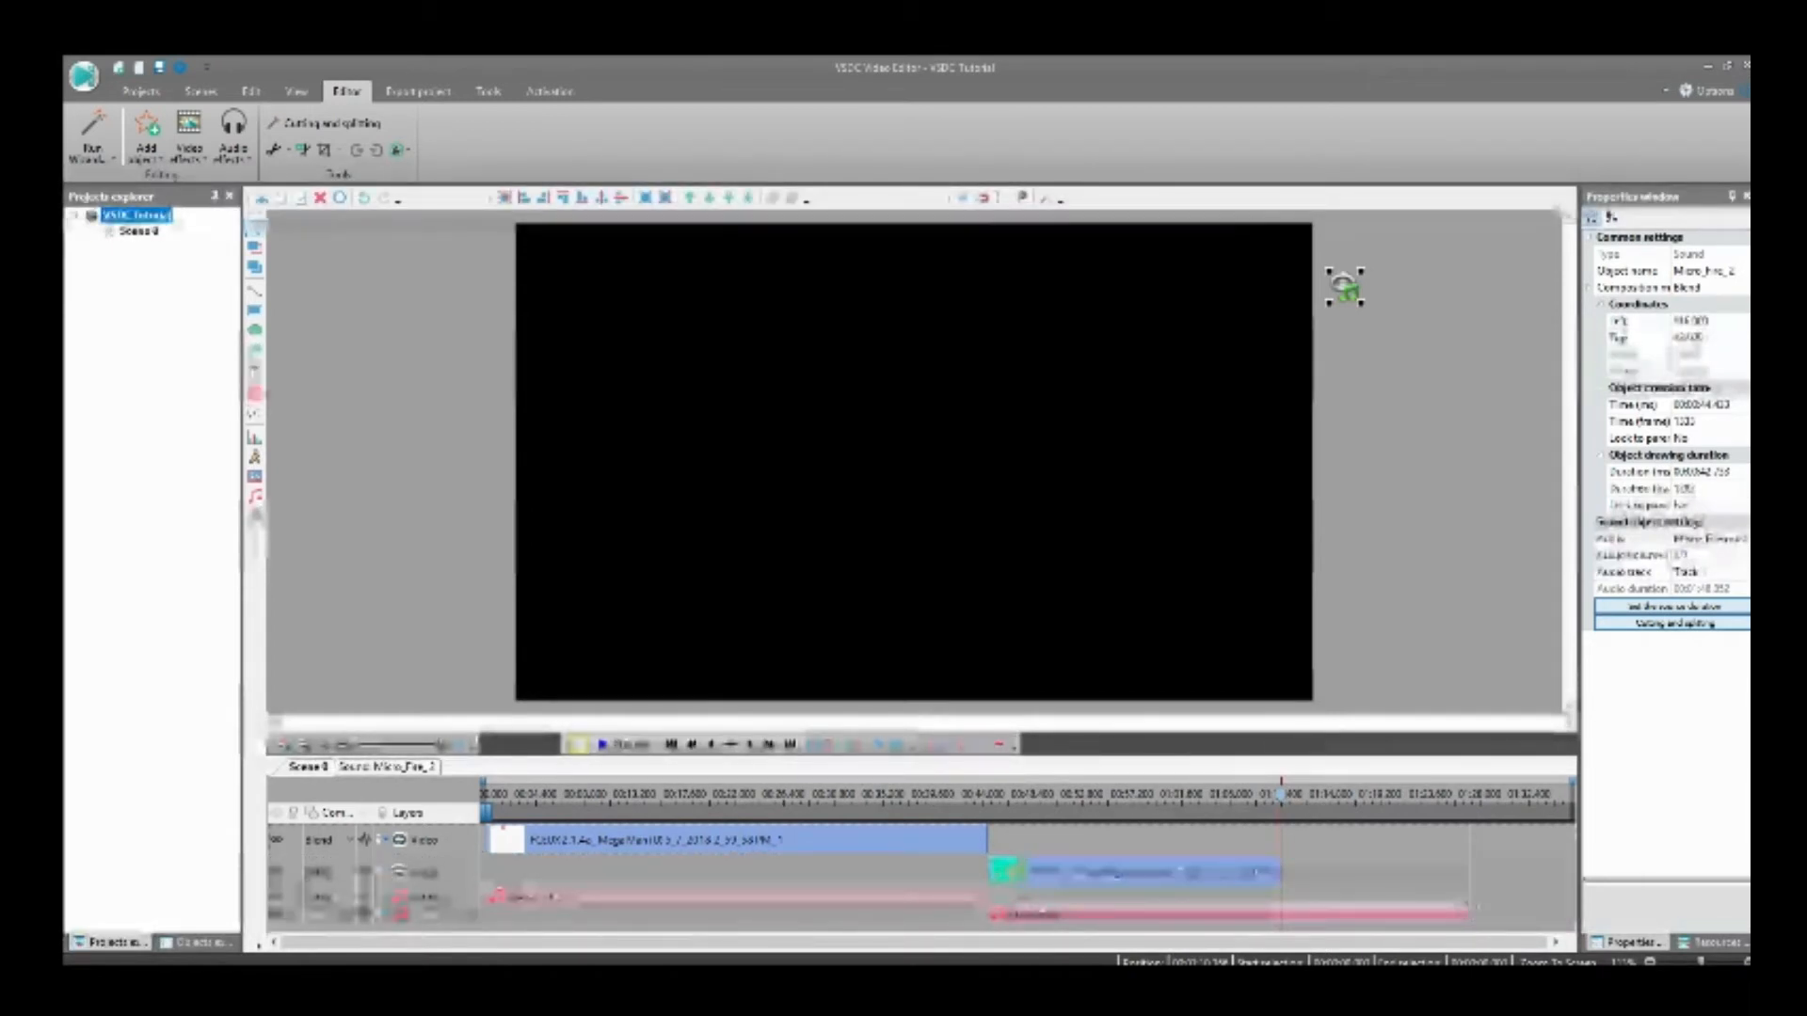
{"action": "left_click_drag", "start_coordinate": [1464, 915], "coordinate": [1281, 913]}
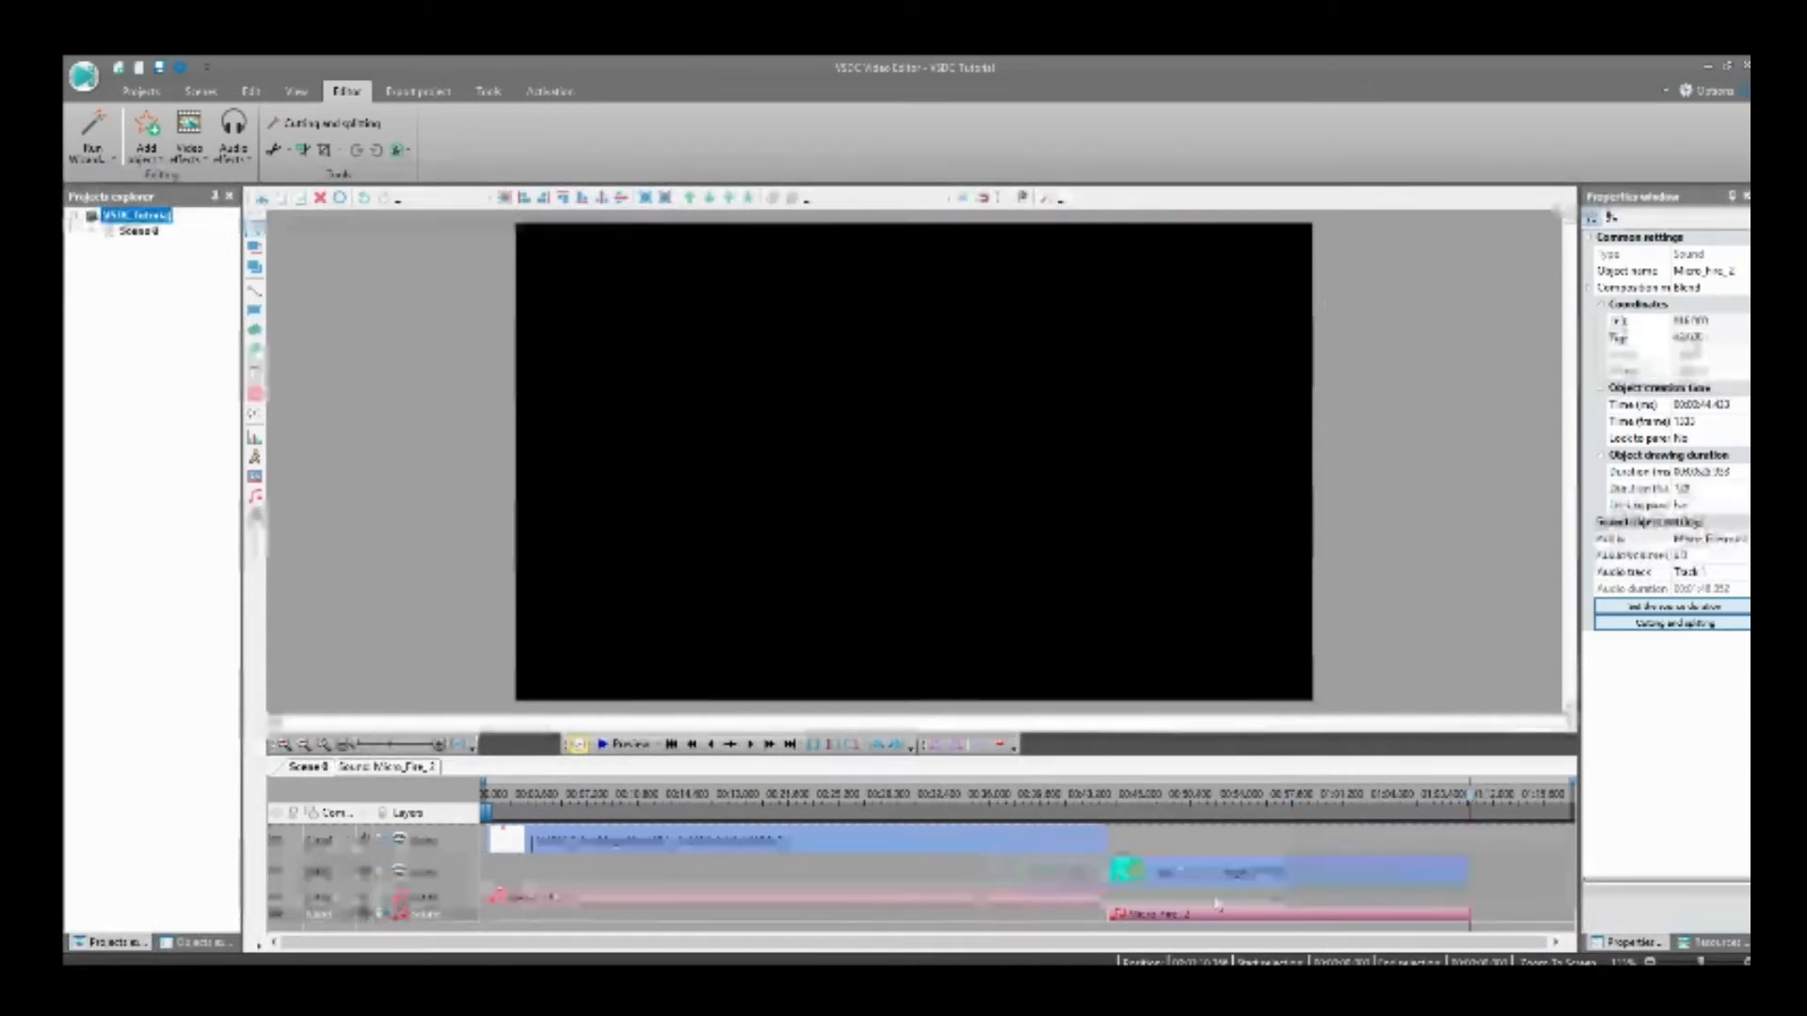
Step: Return to the start of the timeline and place a text object about 165 by 84 in the picture's upper-left corner
{"action": "left_click", "coordinate": [904, 838]}
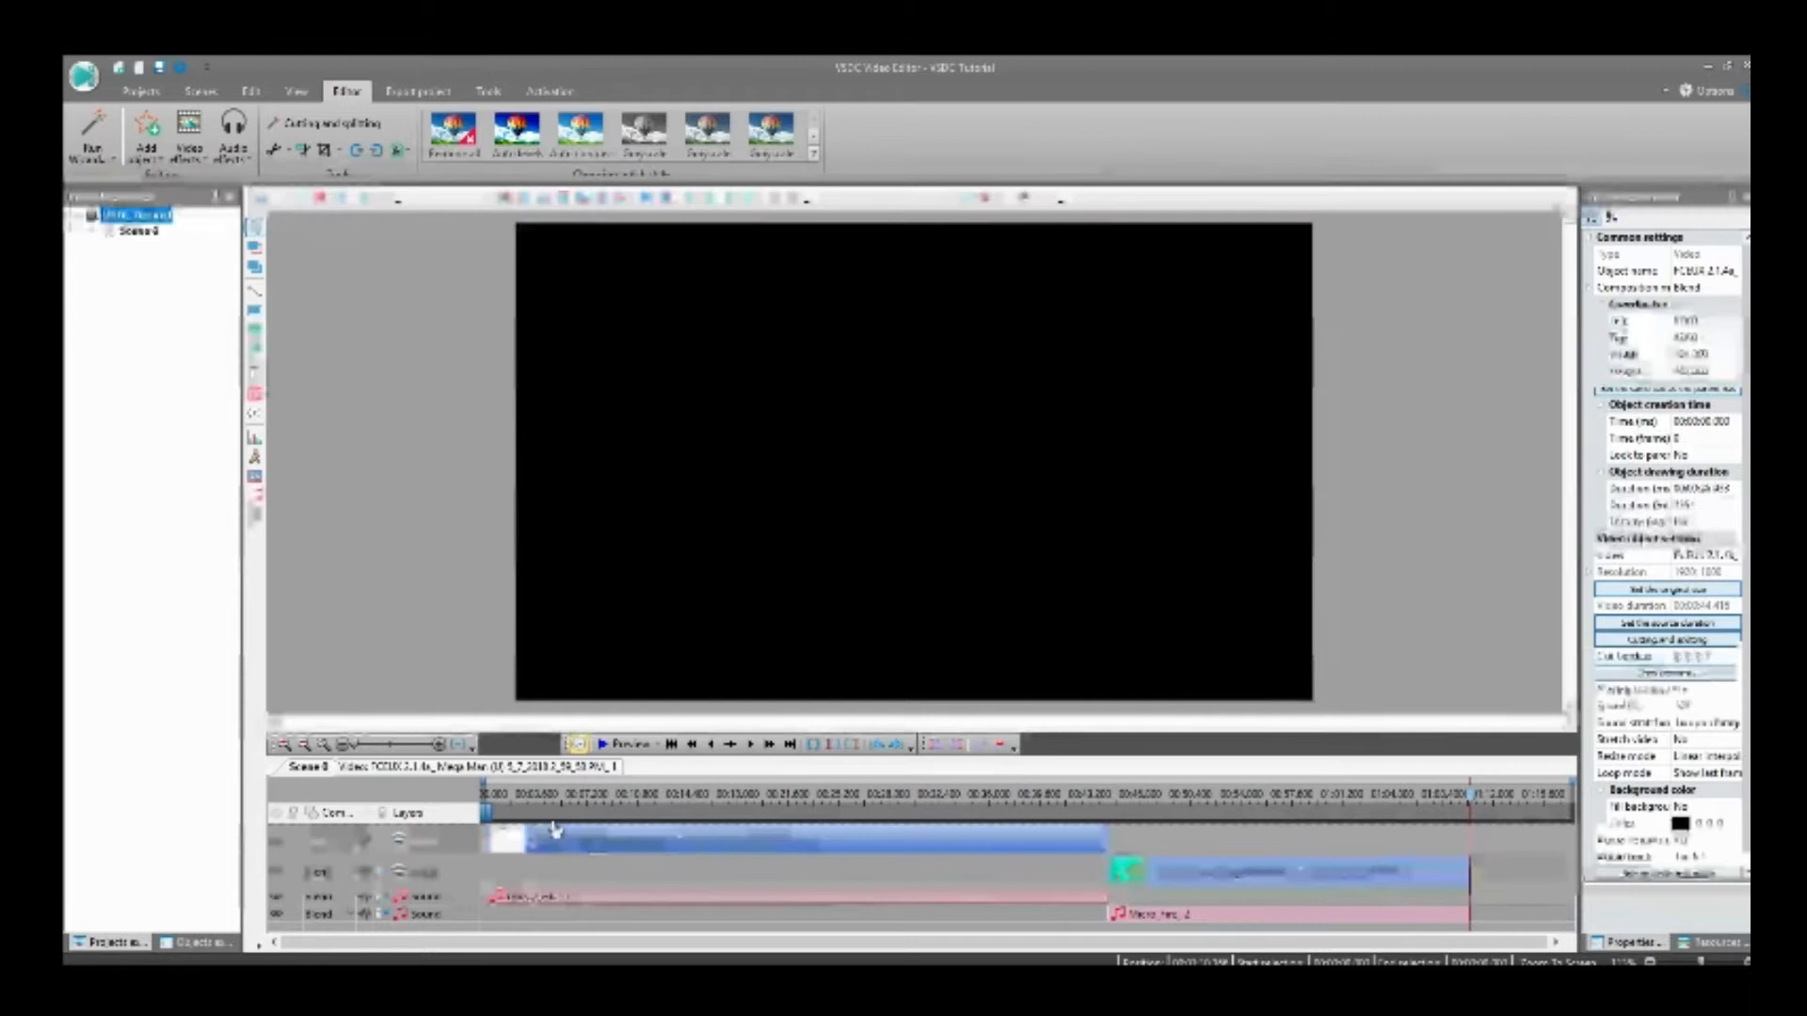
{"action": "left_click", "coordinate": [669, 745]}
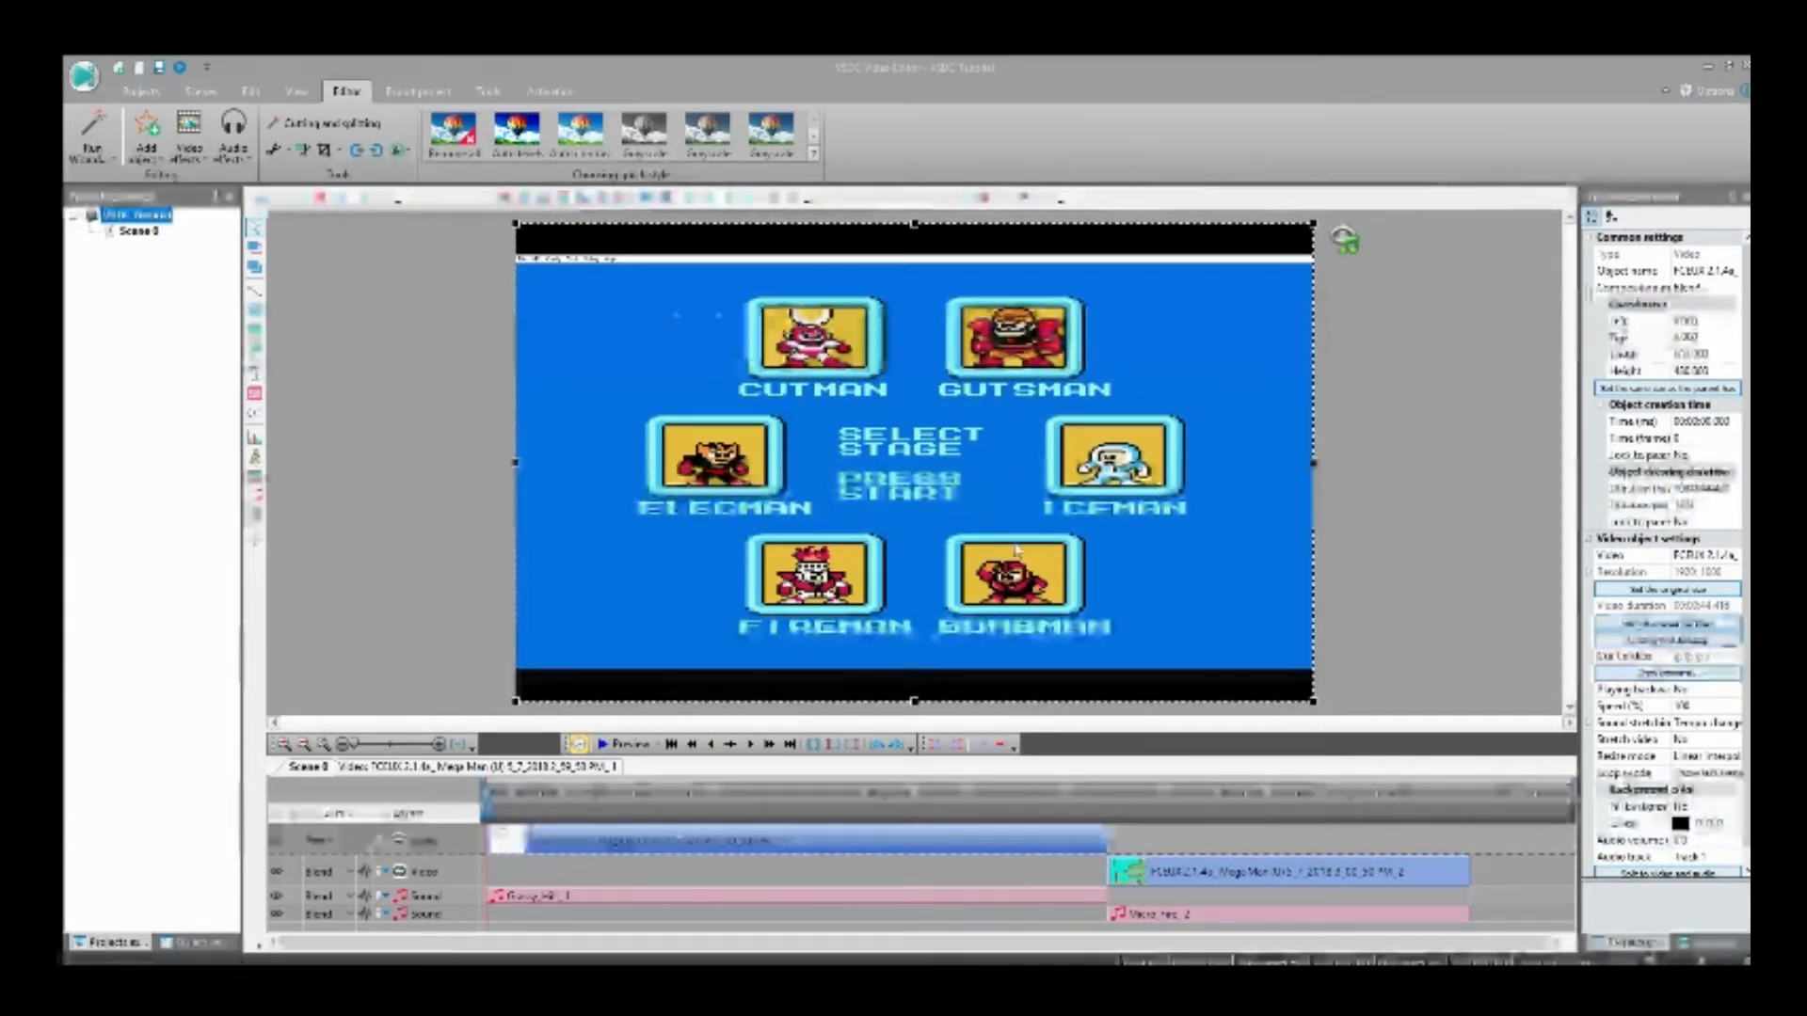
{"action": "left_click", "coordinate": [254, 374]}
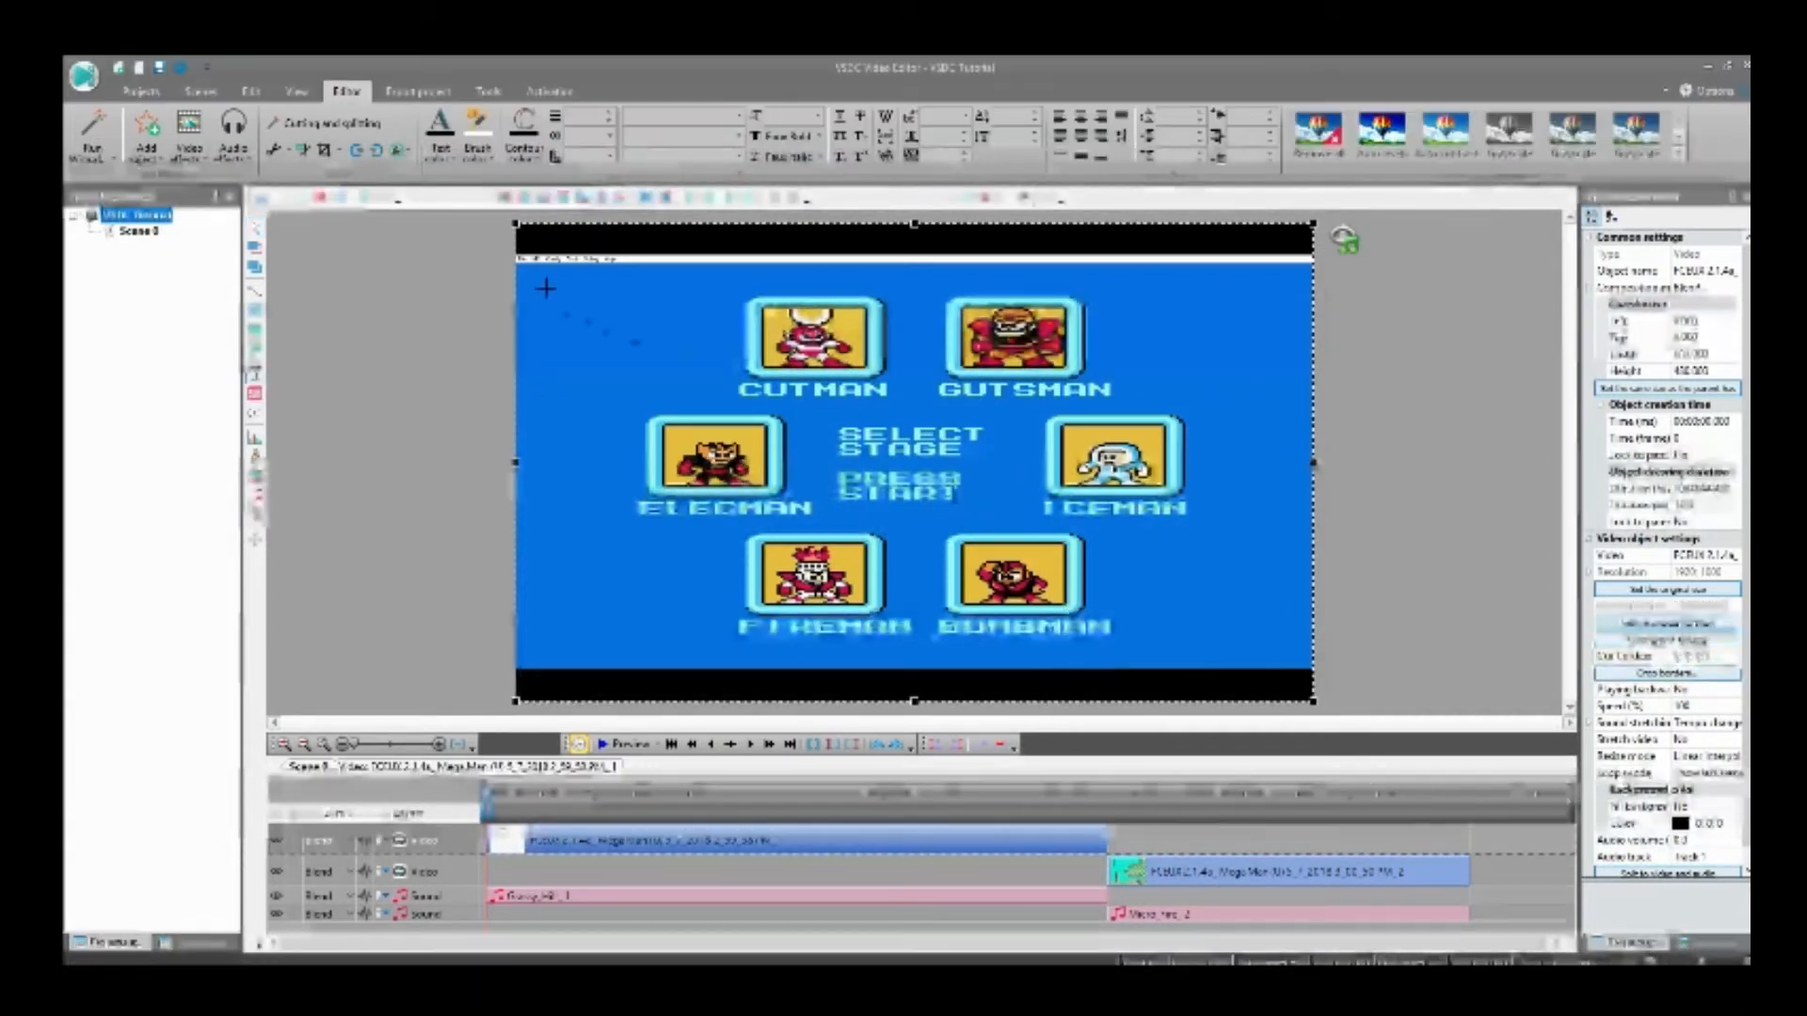
{"action": "left_click_drag", "start_coordinate": [539, 280], "coordinate": [704, 365]}
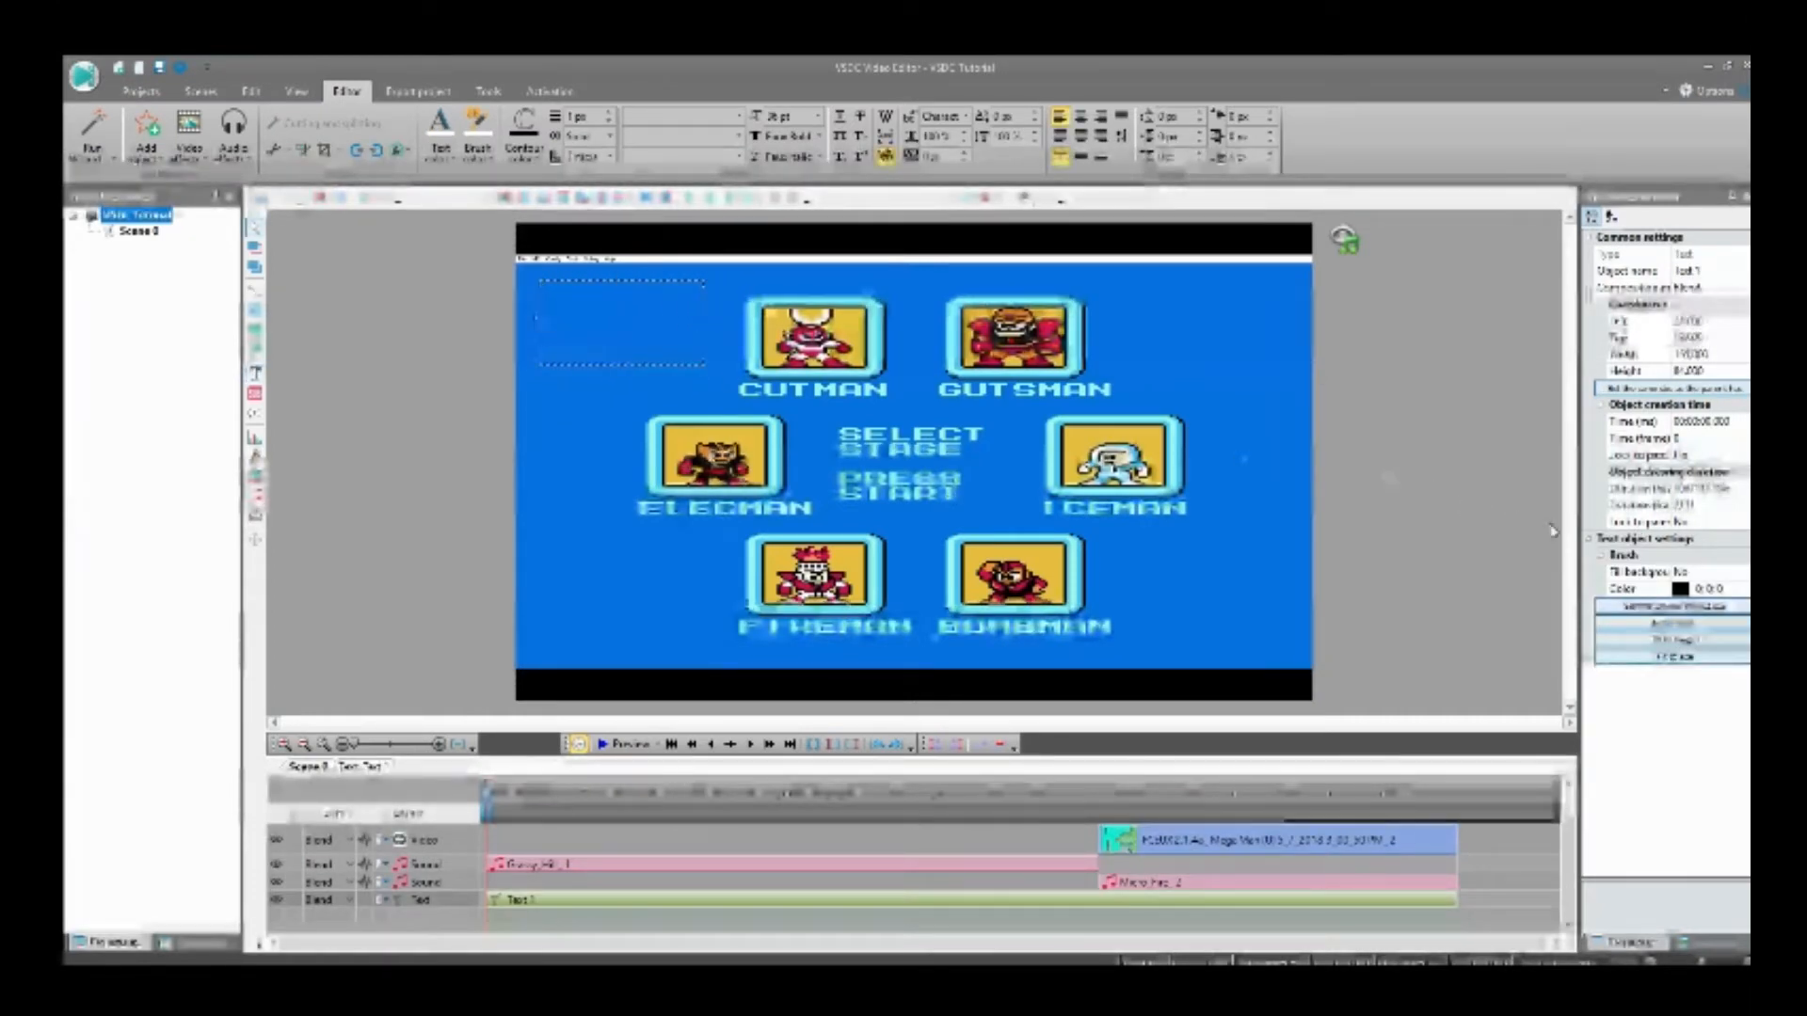
Step: Turn on the black background fill for the text object
{"action": "left_click", "coordinate": [1671, 574]}
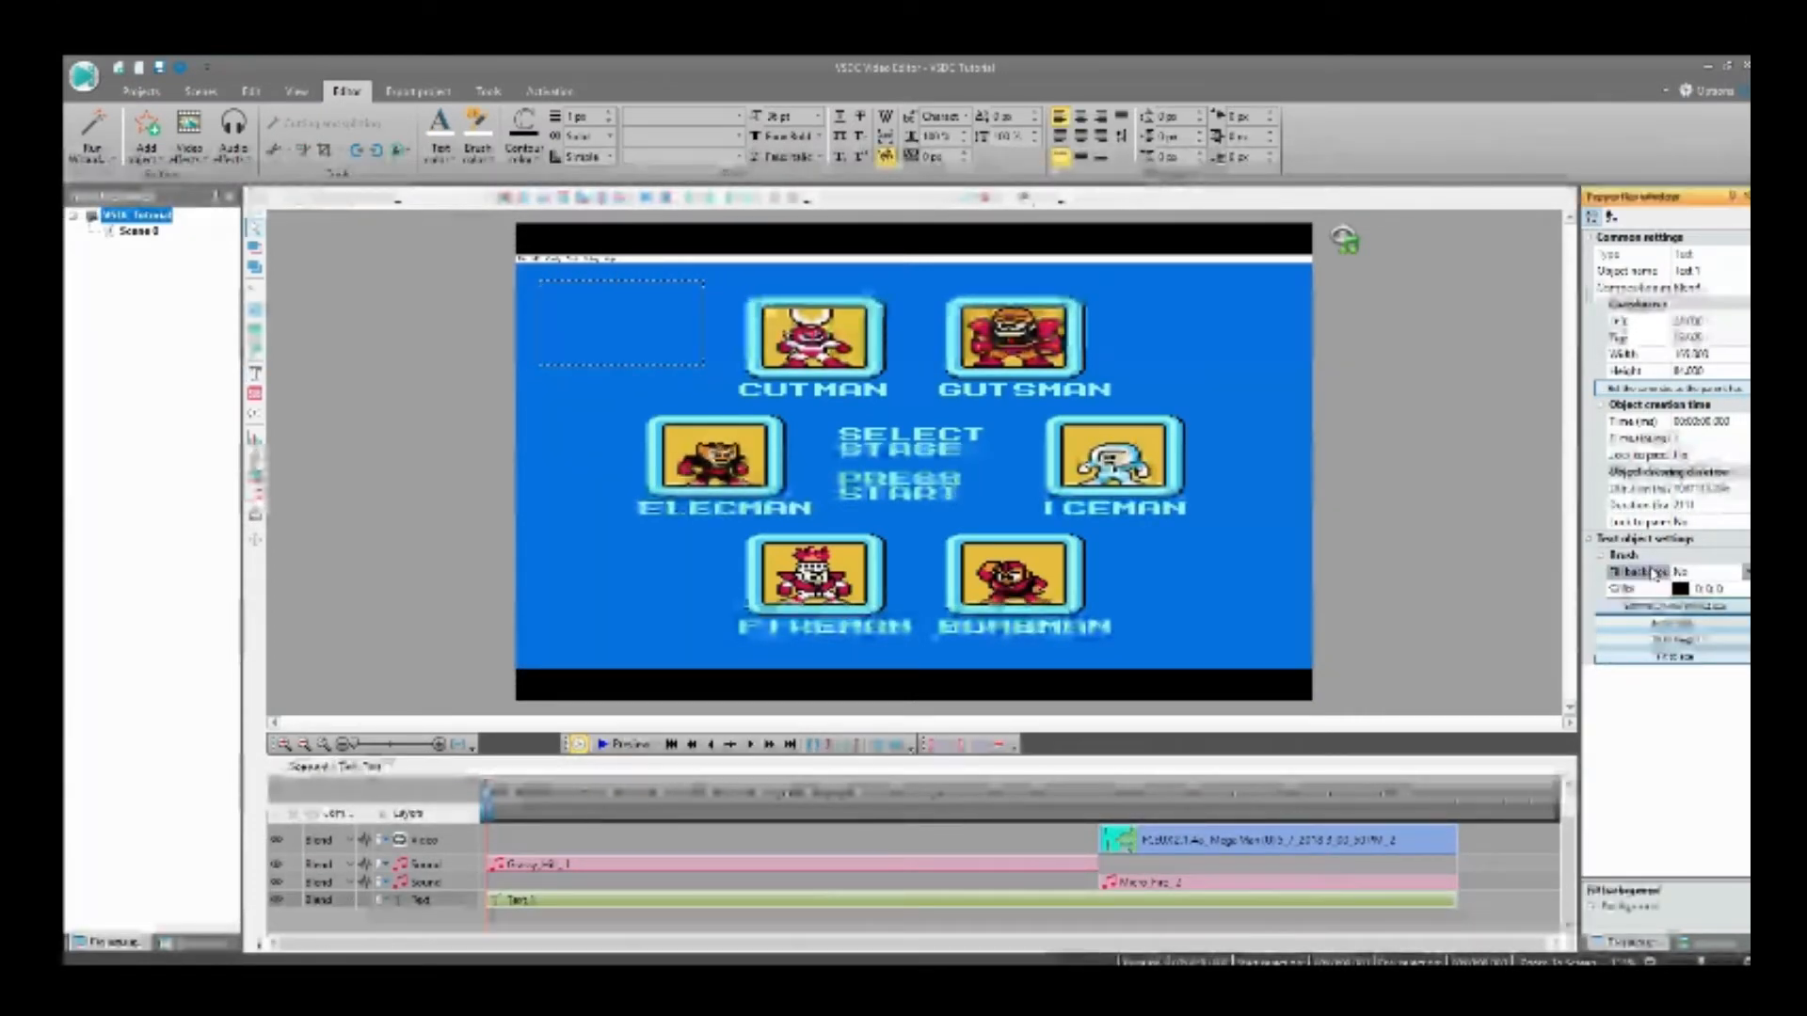
{"action": "left_click", "coordinate": [1747, 572]}
{"action": "left_click", "coordinate": [1701, 587]}
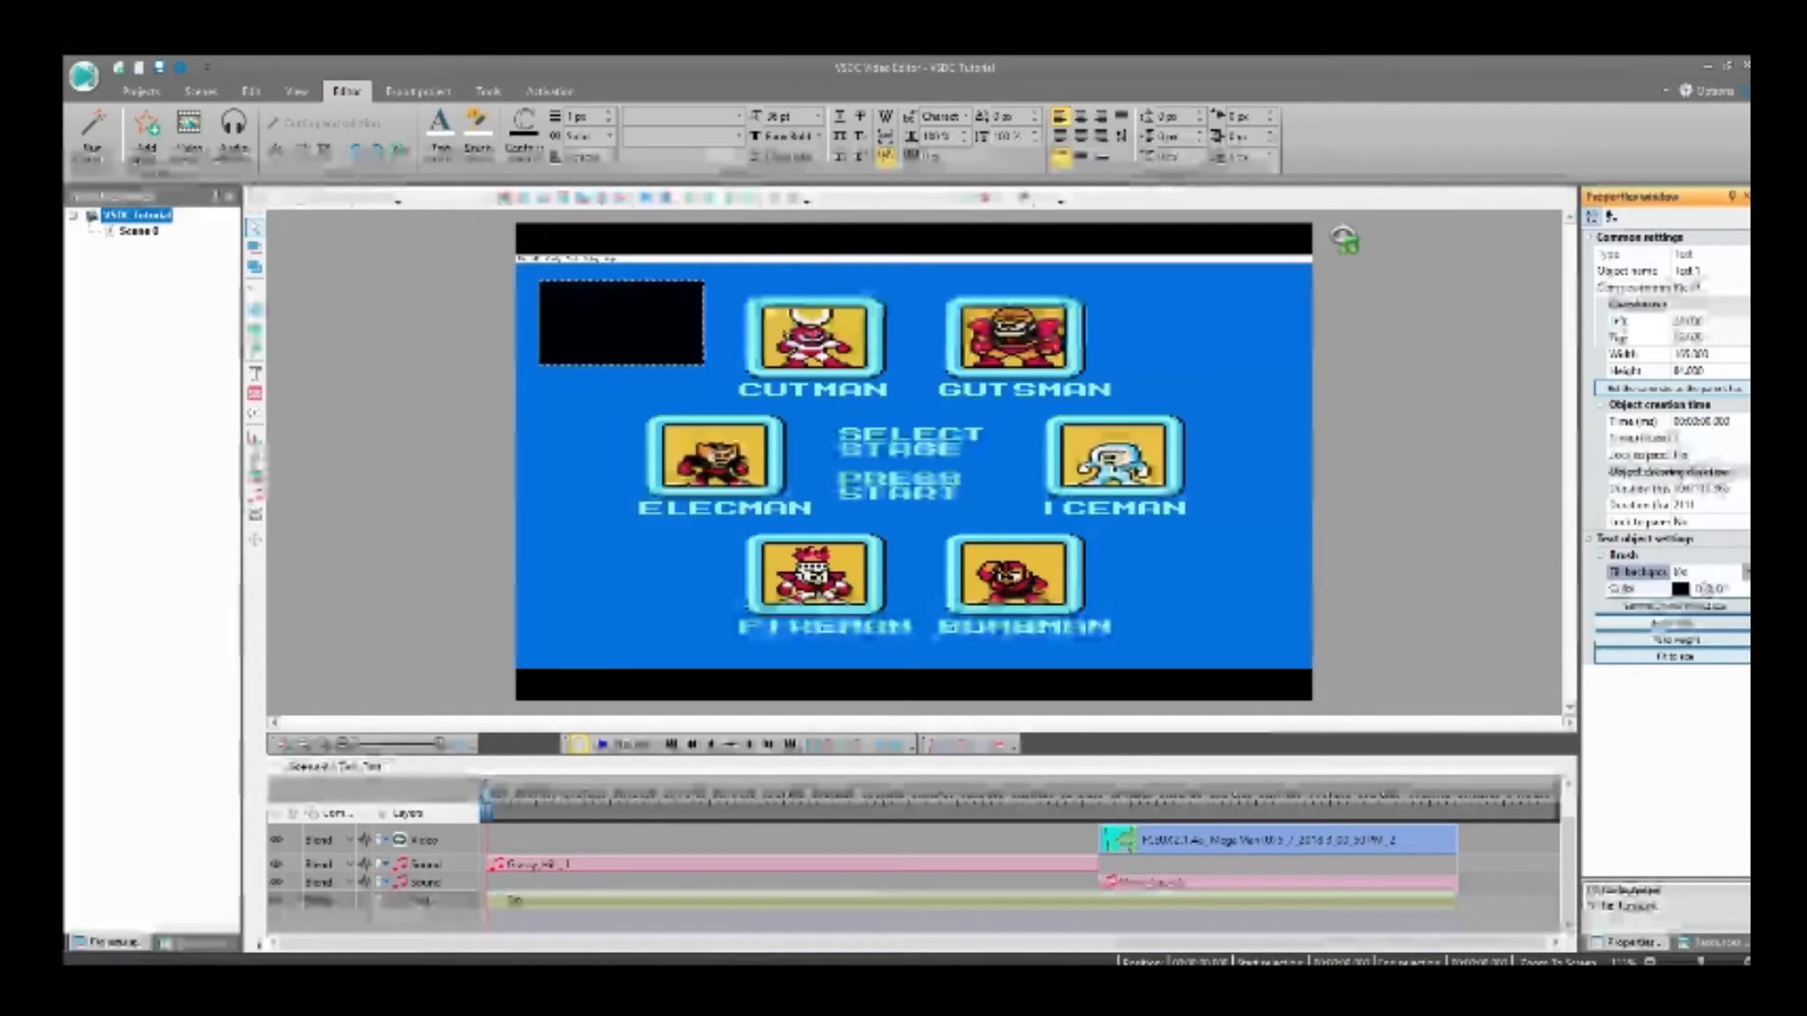
Step: Enter "#1 cut & Paste" as the text inside the black box
{"action": "left_click", "coordinate": [621, 322]}
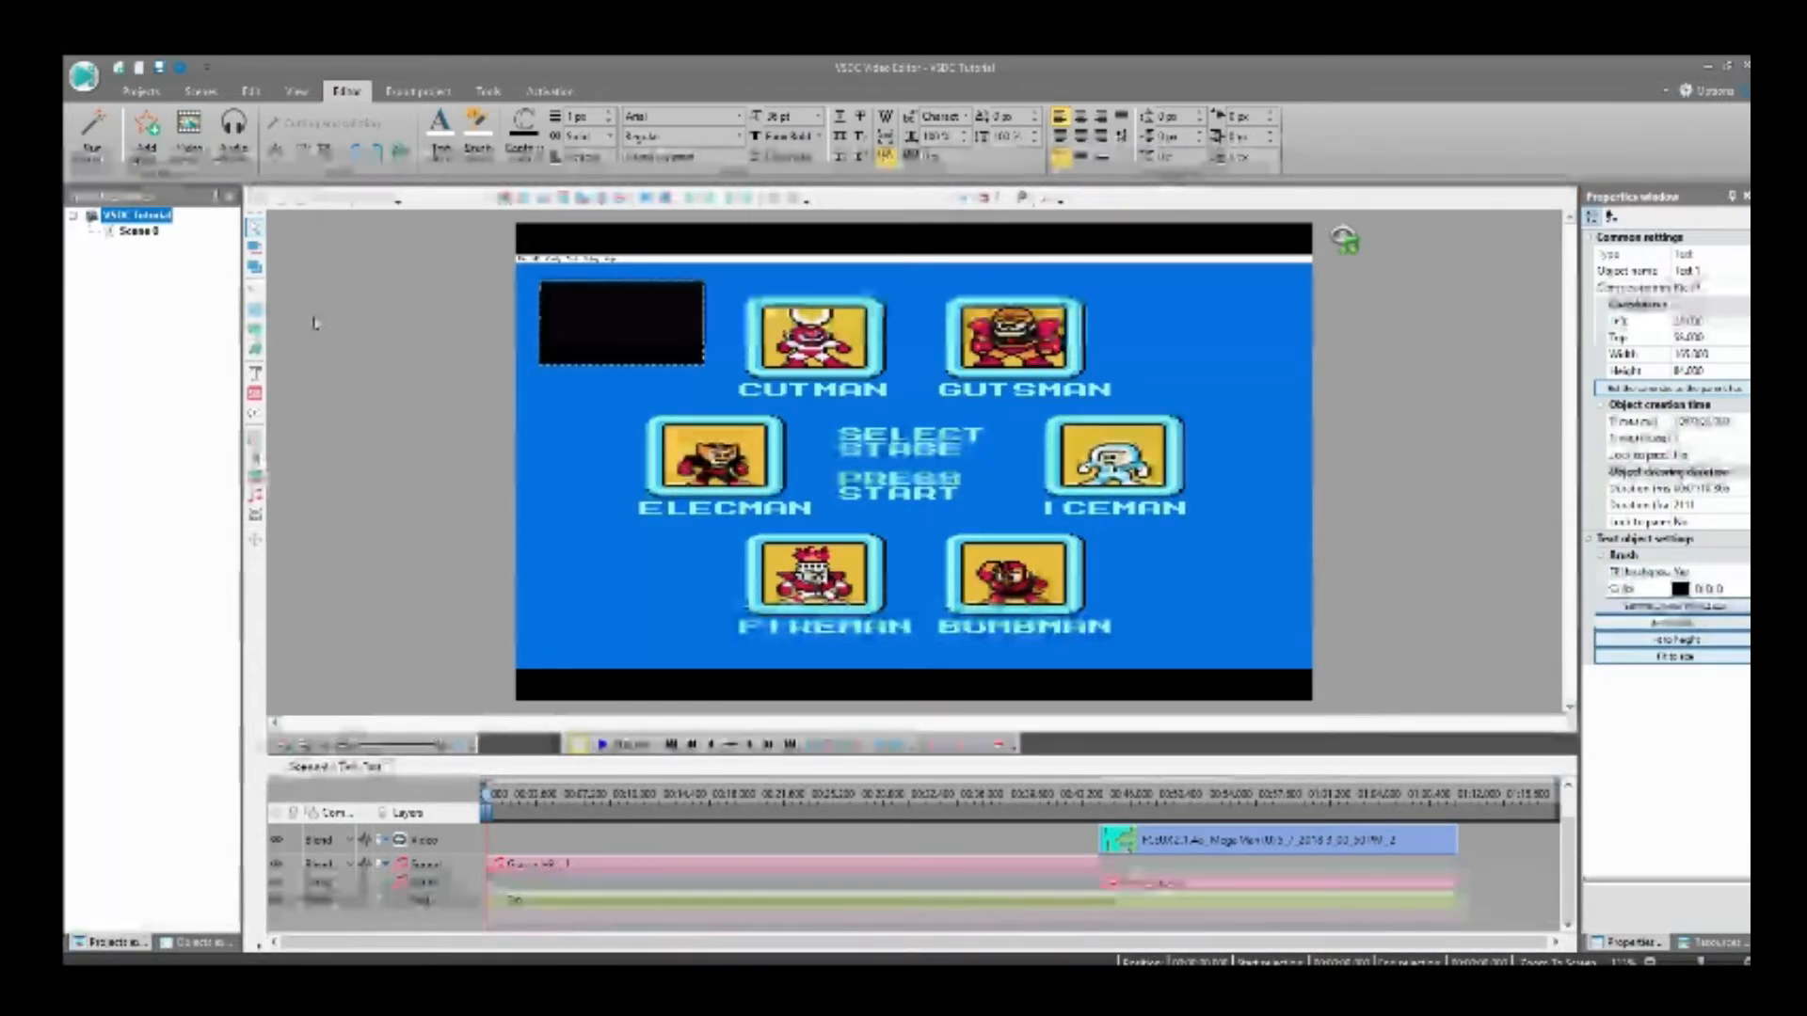
{"action": "type", "text": "#"}
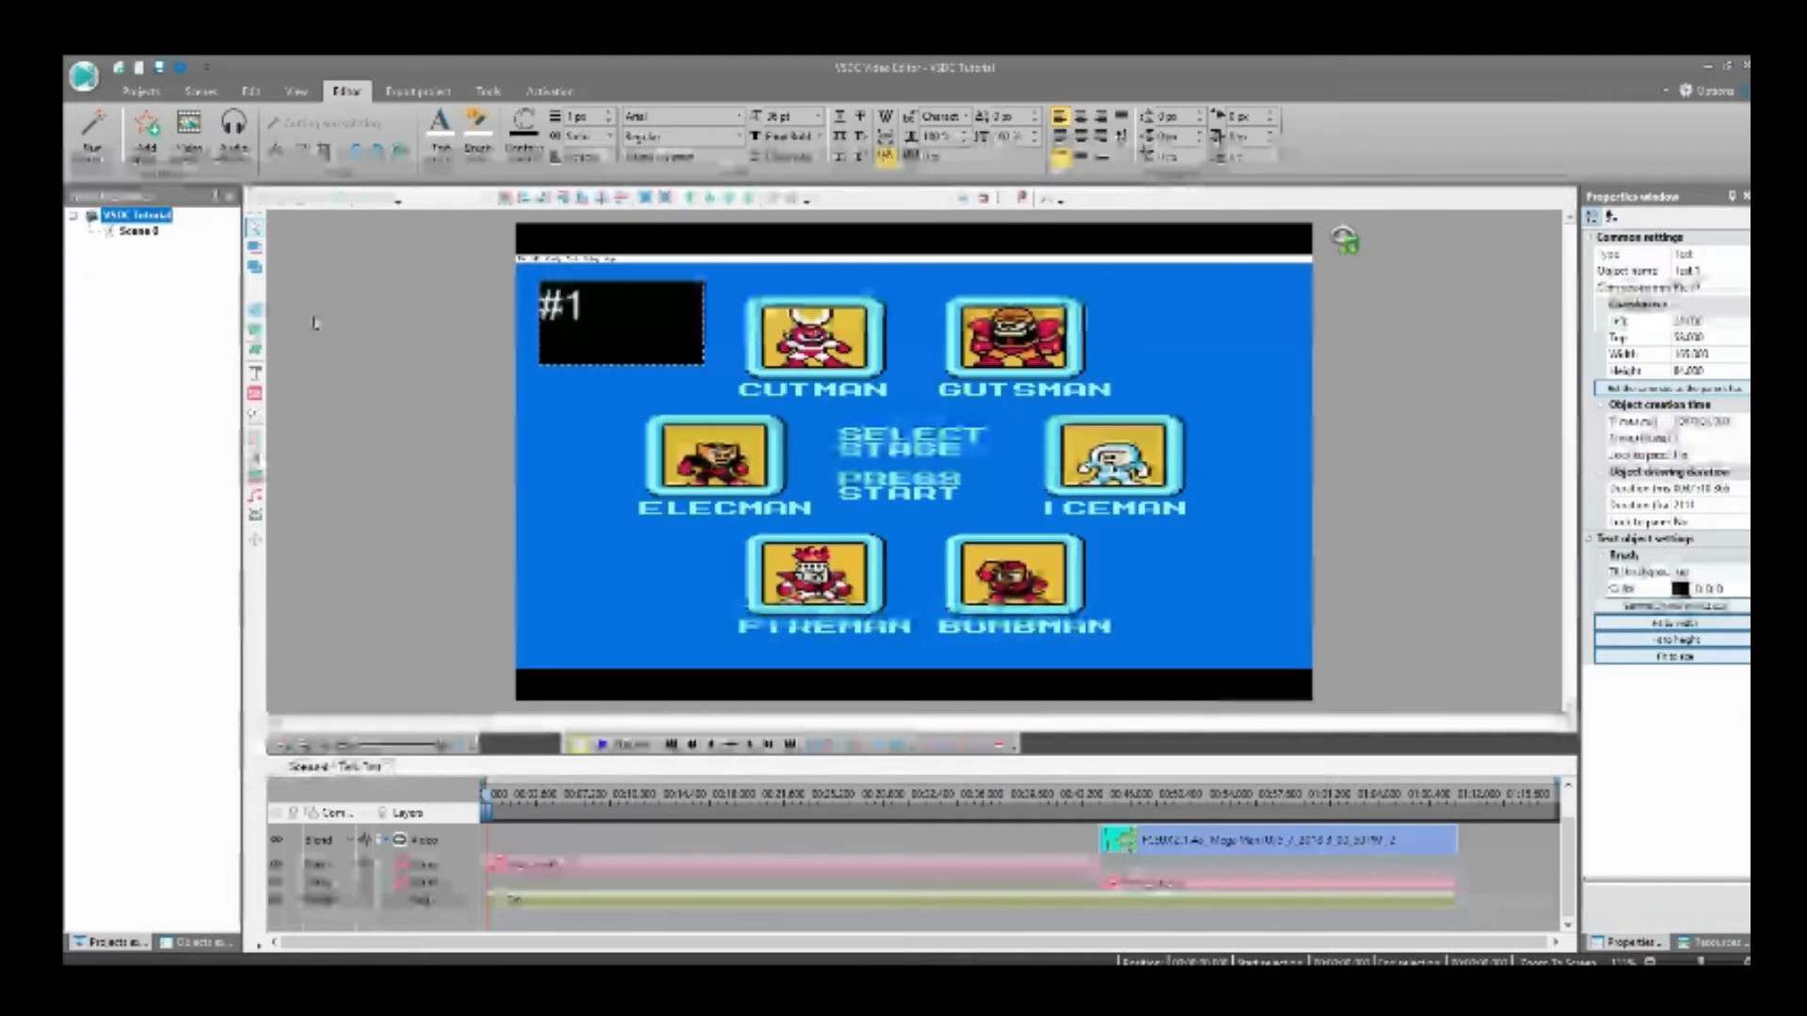
{"action": "type", "text": "1"}
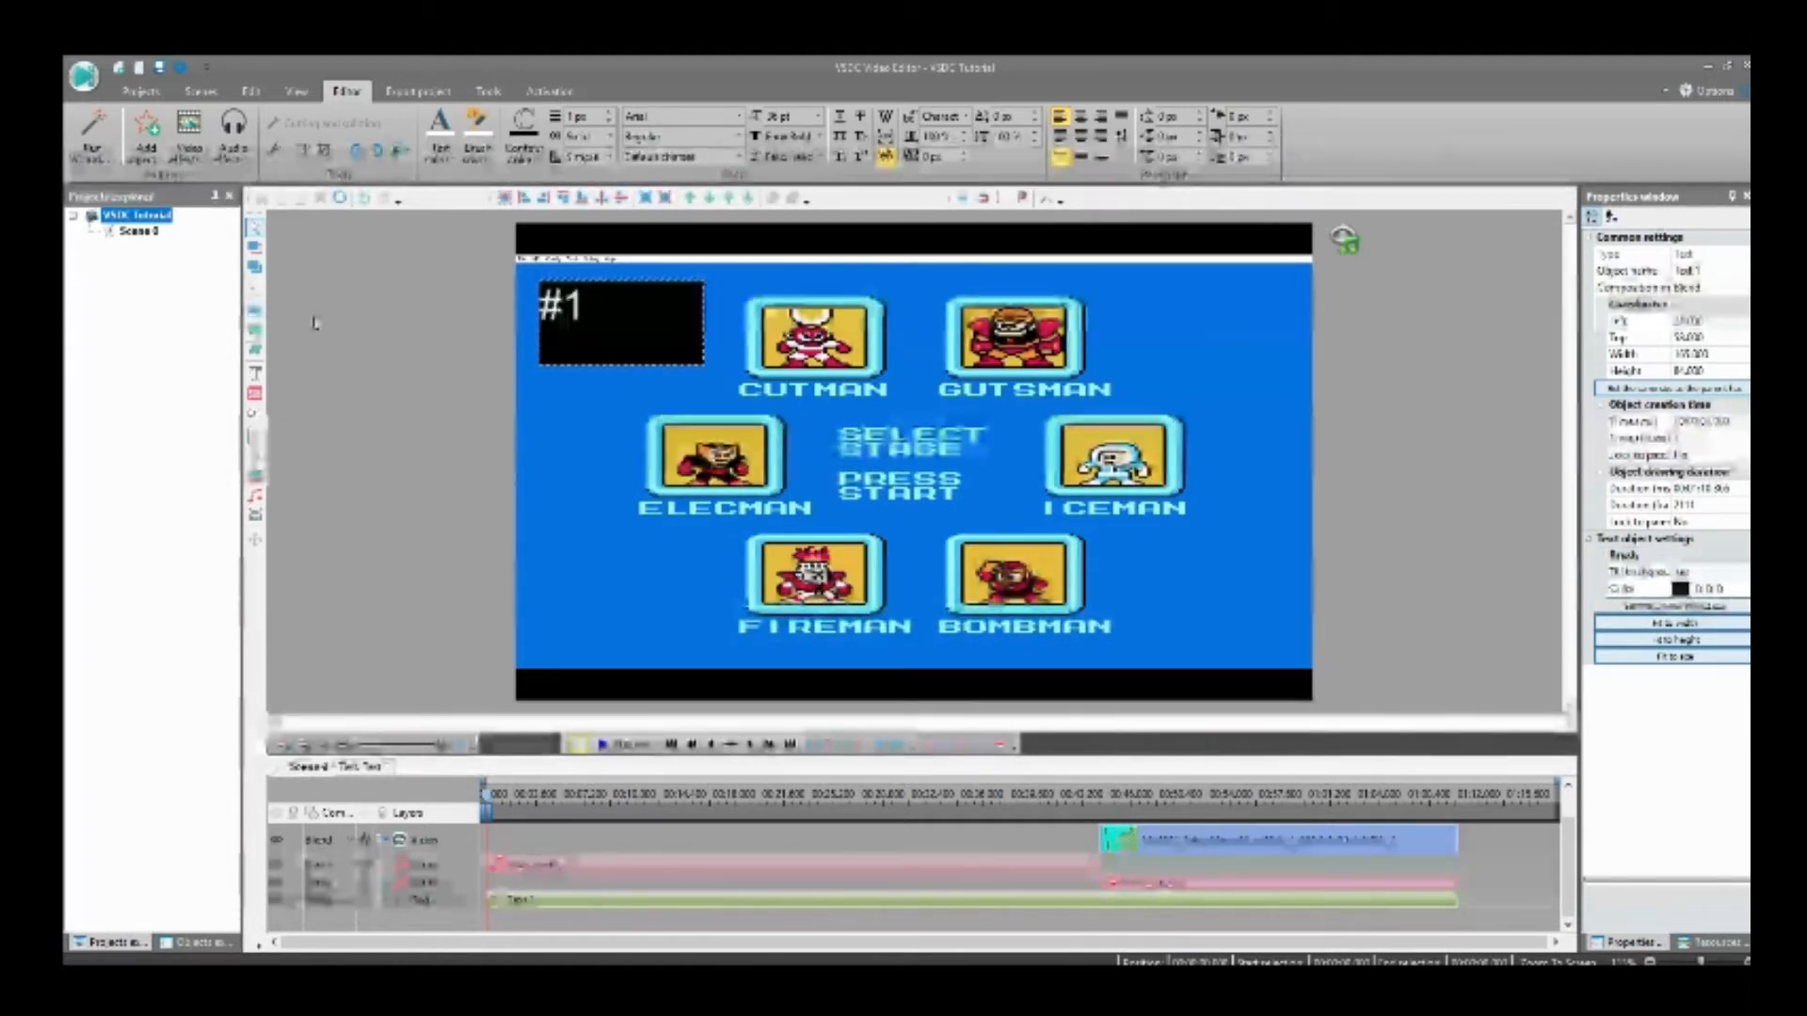
{"action": "type", "text": " cut"}
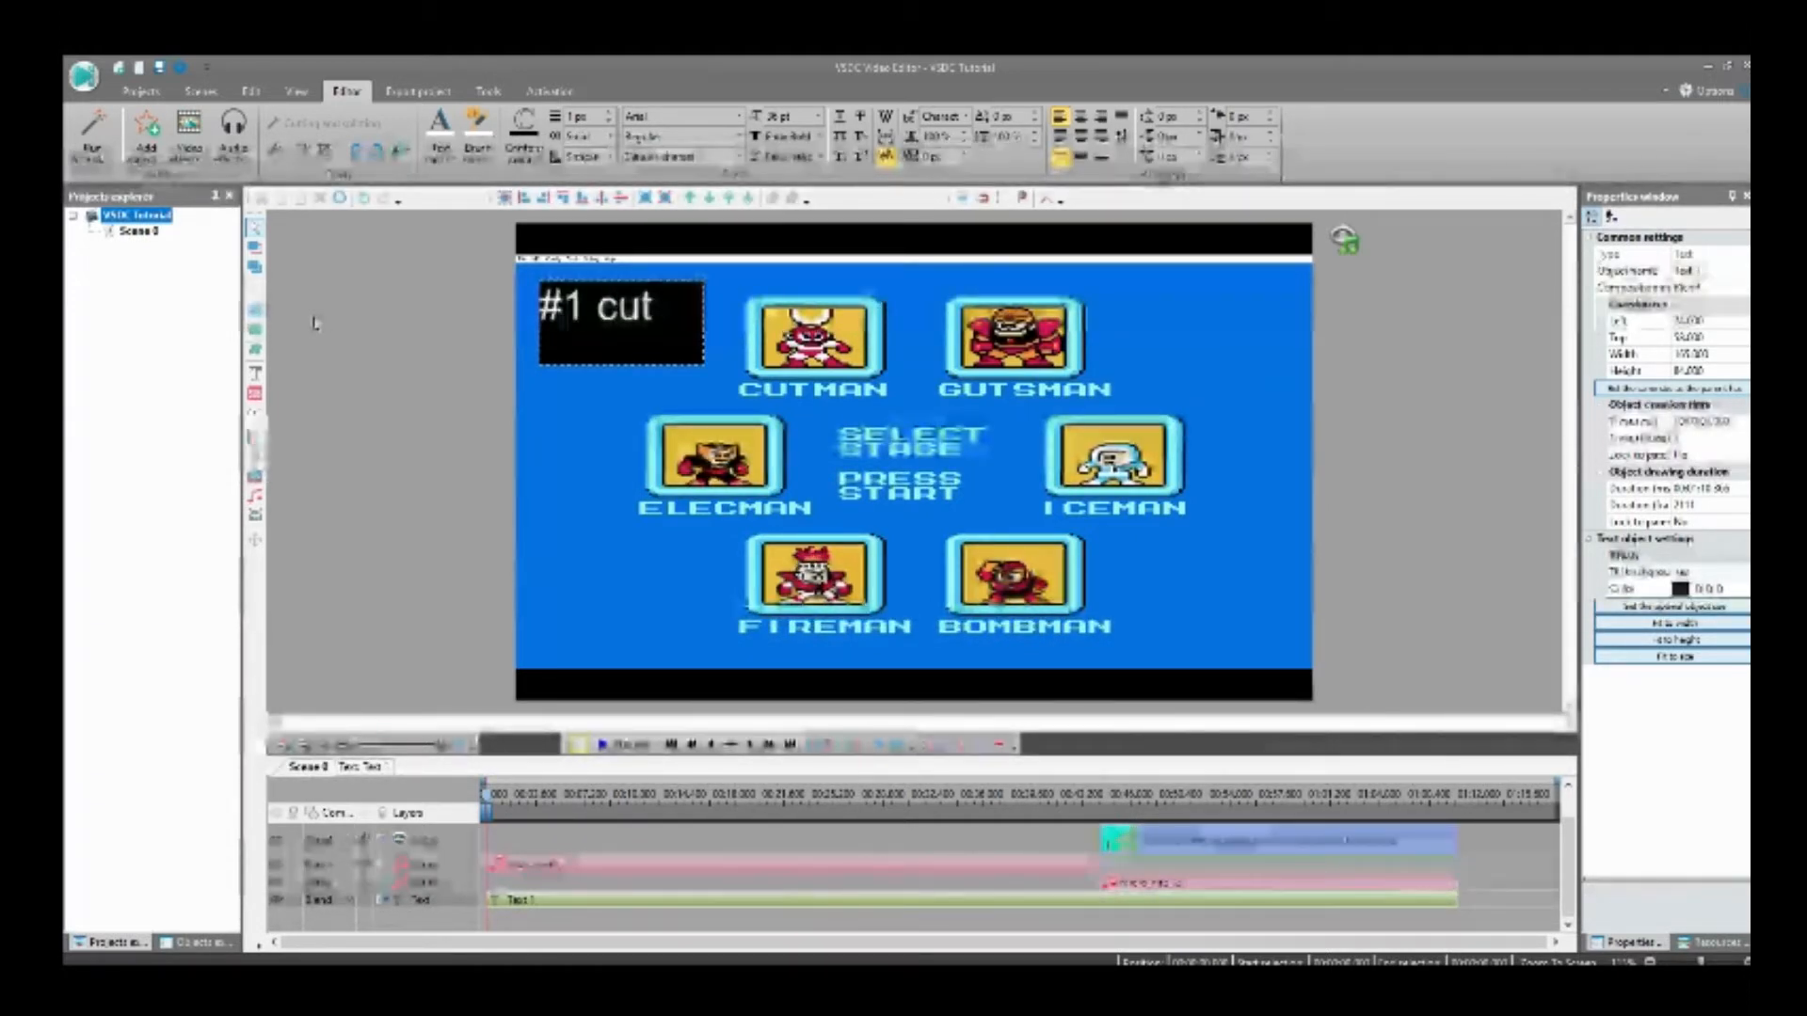
{"action": "type", "text": " &"}
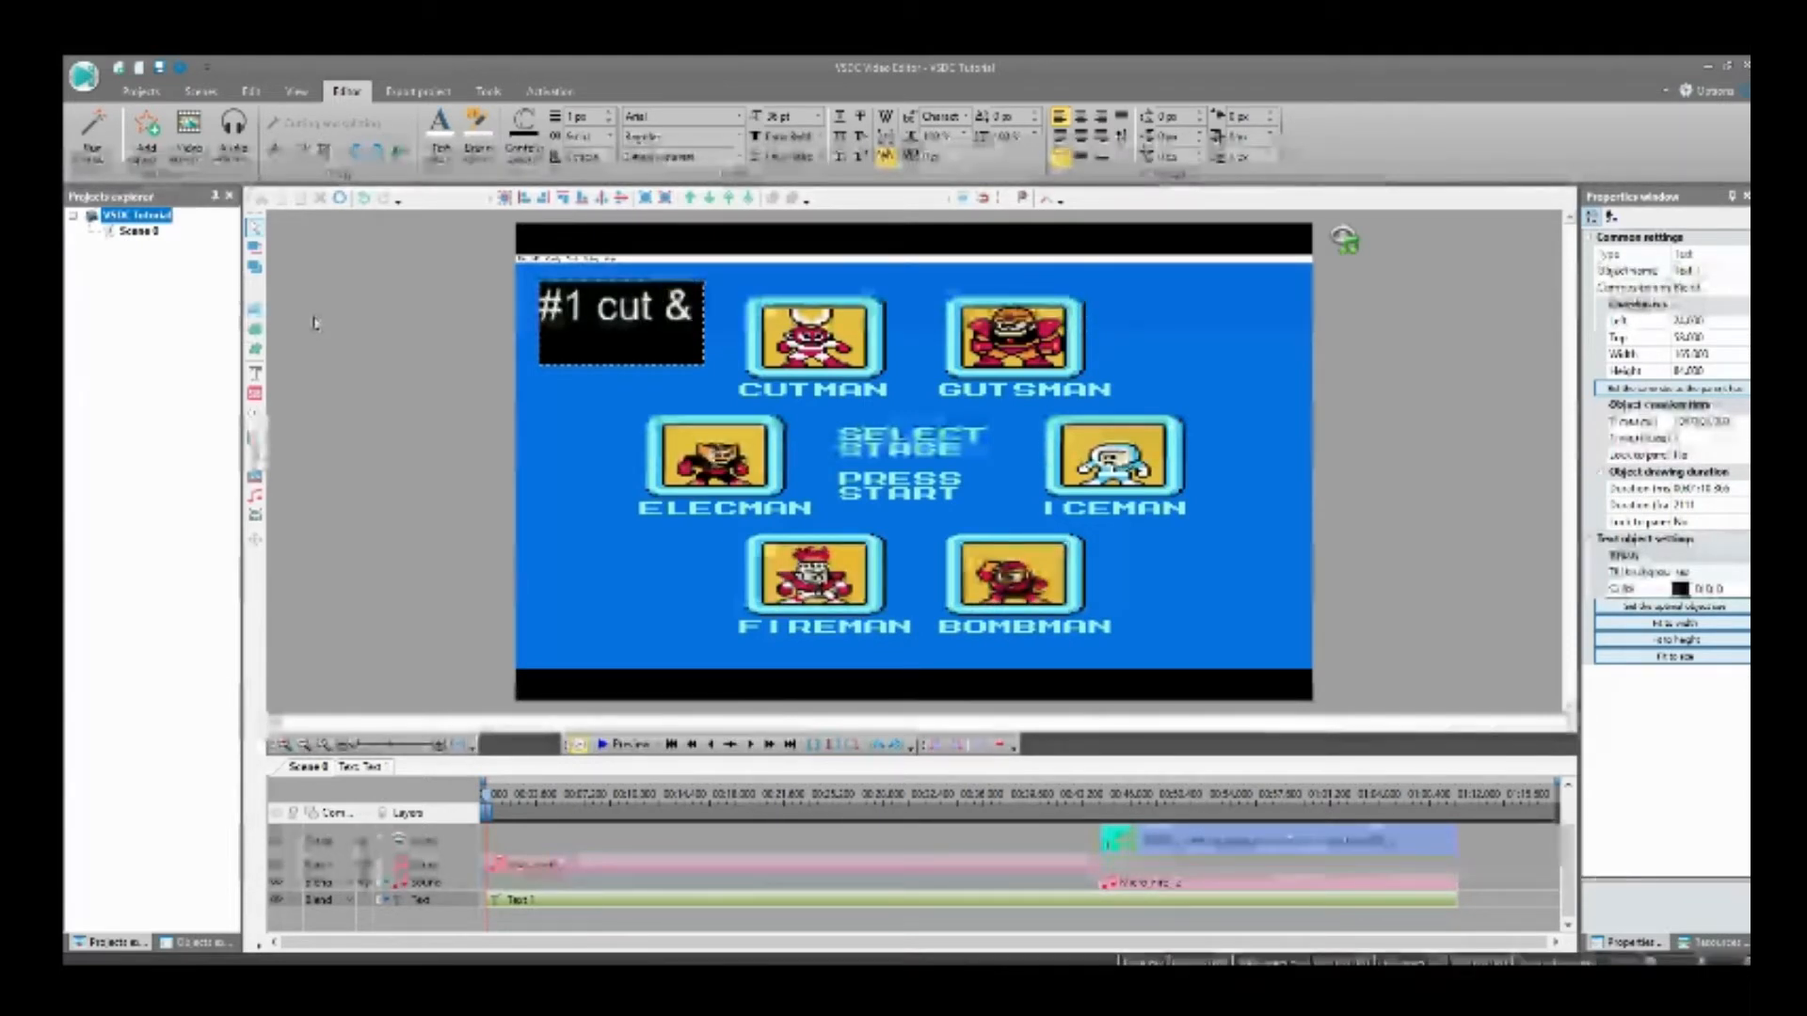
{"action": "type", "text": " Paste"}
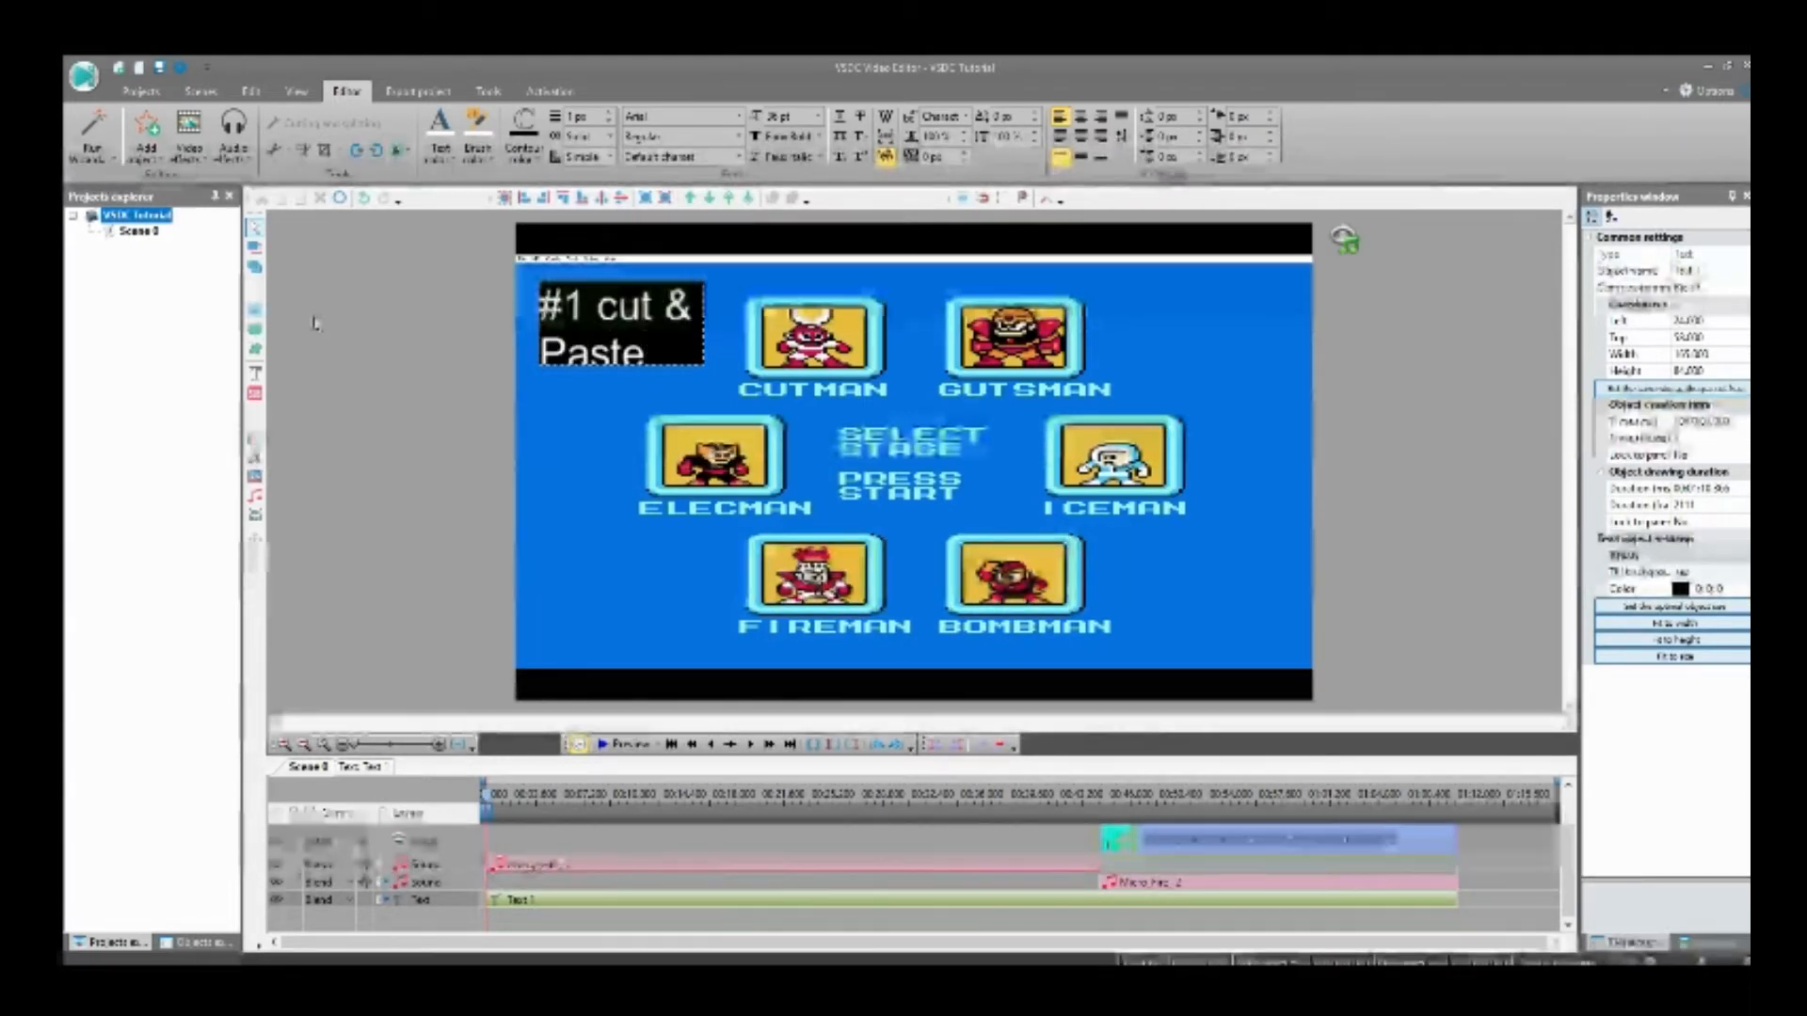
Step: Enlarge the text box slightly so both lines of the caption fit inside it
{"action": "left_click", "coordinate": [736, 365]}
{"action": "left_click", "coordinate": [679, 332]}
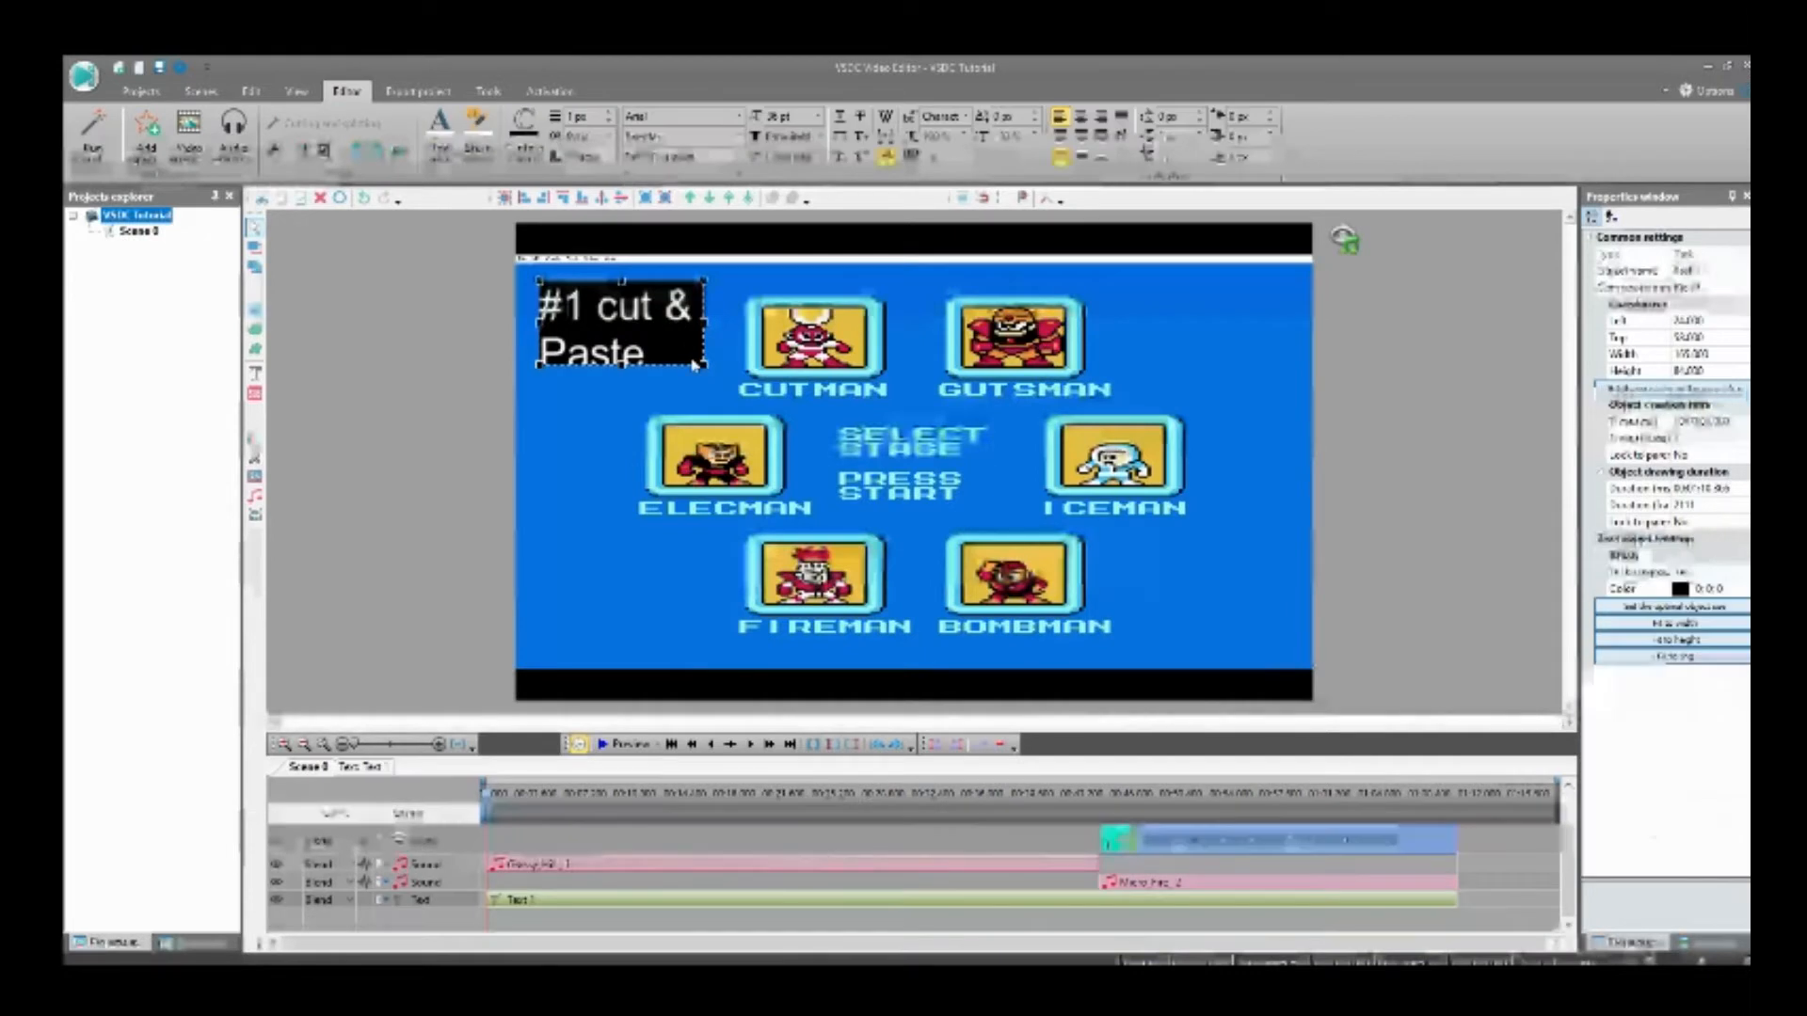
{"action": "mouse_move", "coordinate": [705, 365]}
{"action": "left_mouse_down"}
{"action": "mouse_move", "coordinate": [686, 382]}
{"action": "mouse_move", "coordinate": [707, 378]}
{"action": "left_mouse_up"}
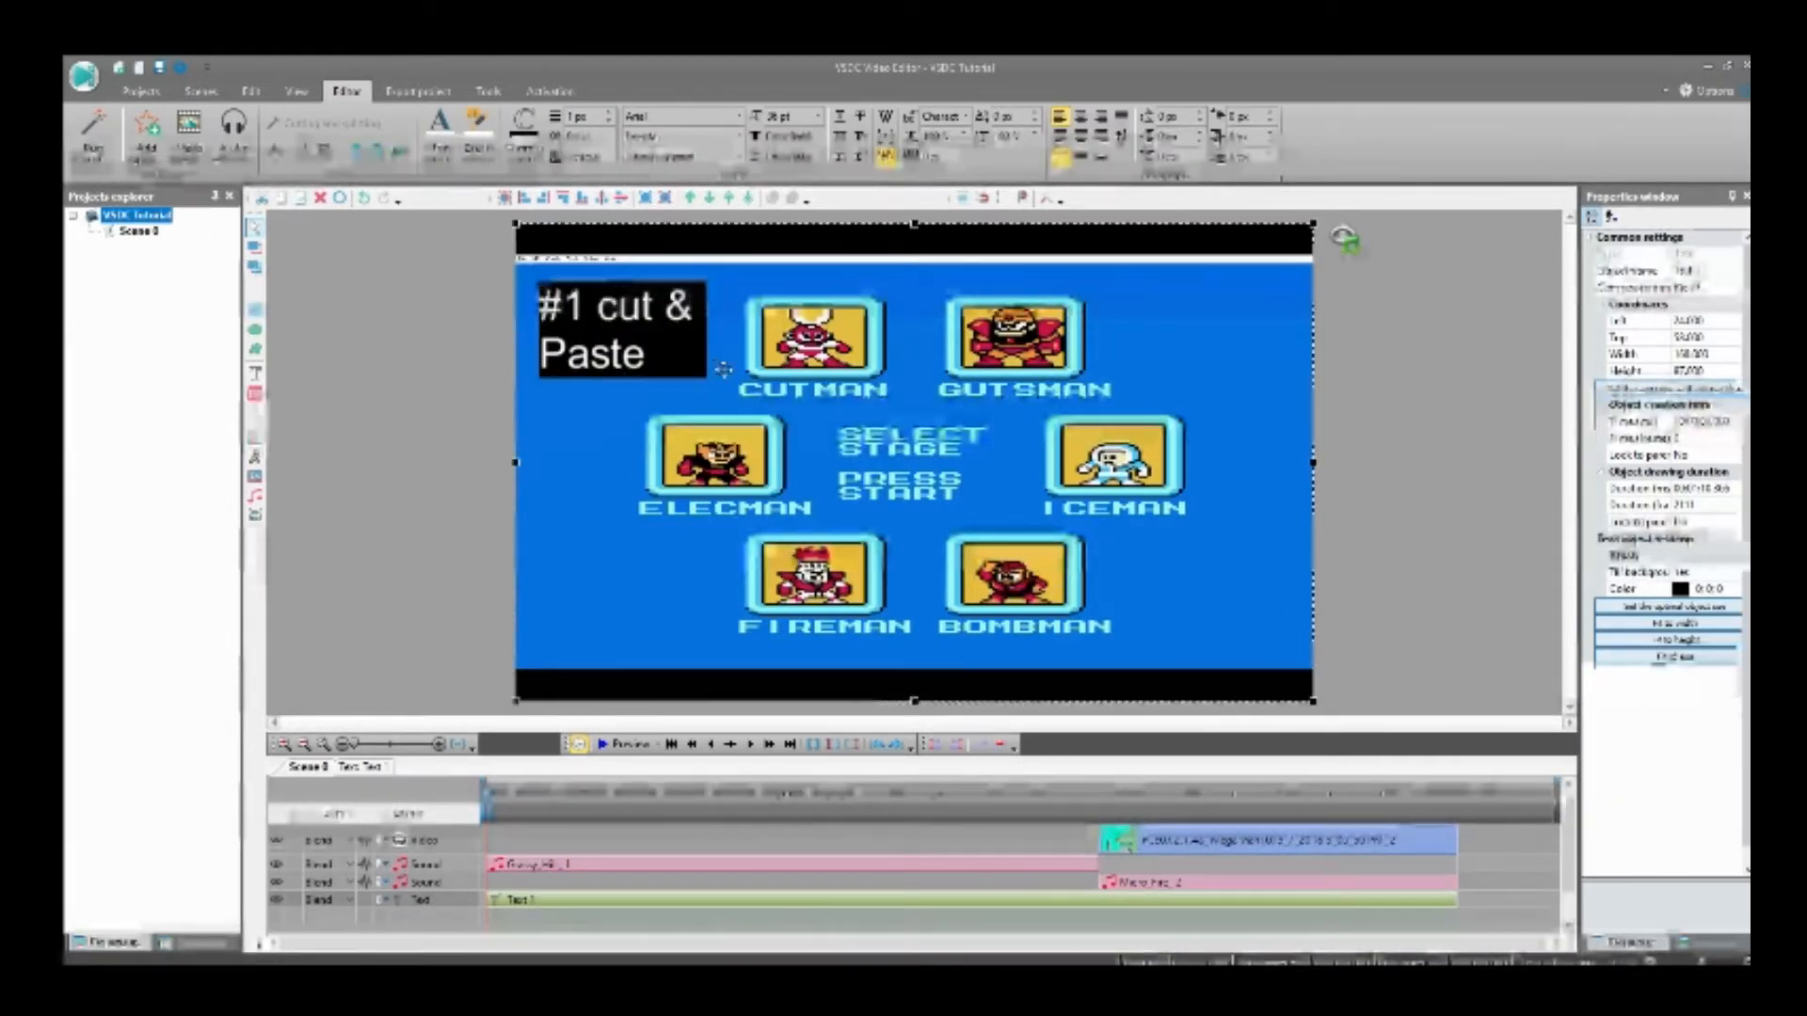
Step: Apply an Amplify audio effect to the first gameplay clip, lower its audio volume to -100 dB and return to the scene
{"action": "left_click", "coordinate": [717, 367]}
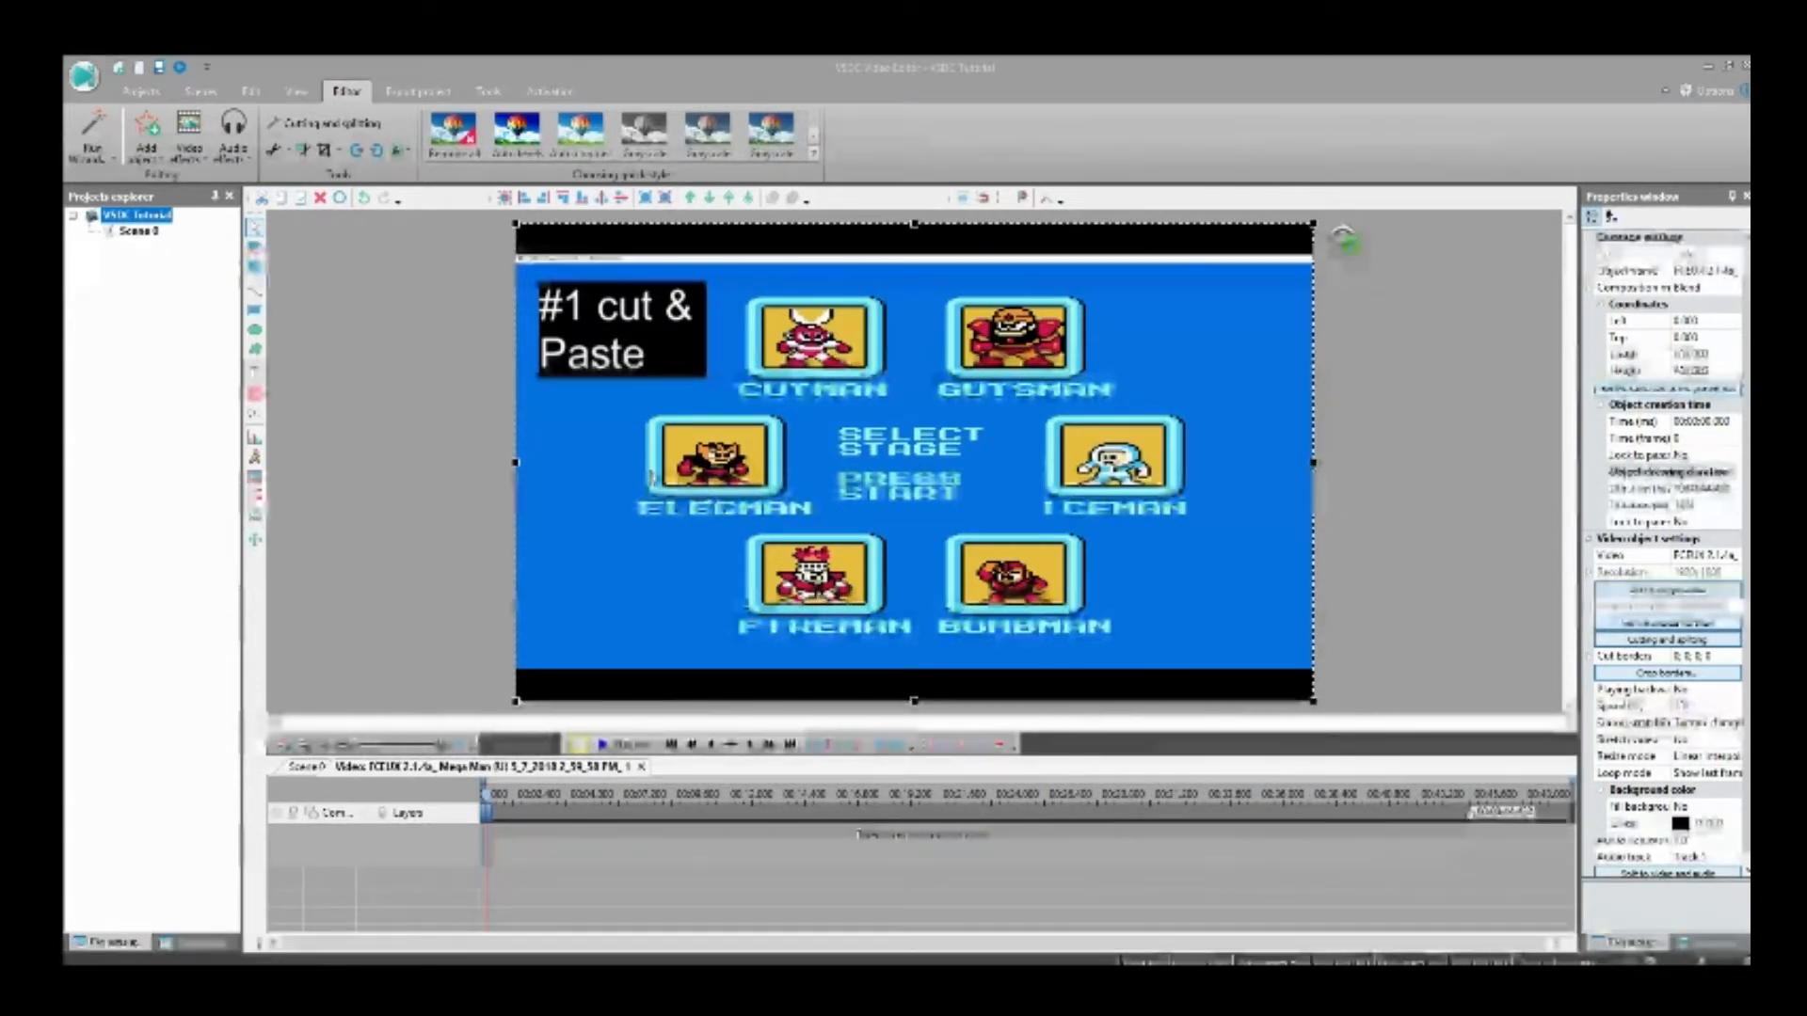
{"action": "key", "text": "Return"}
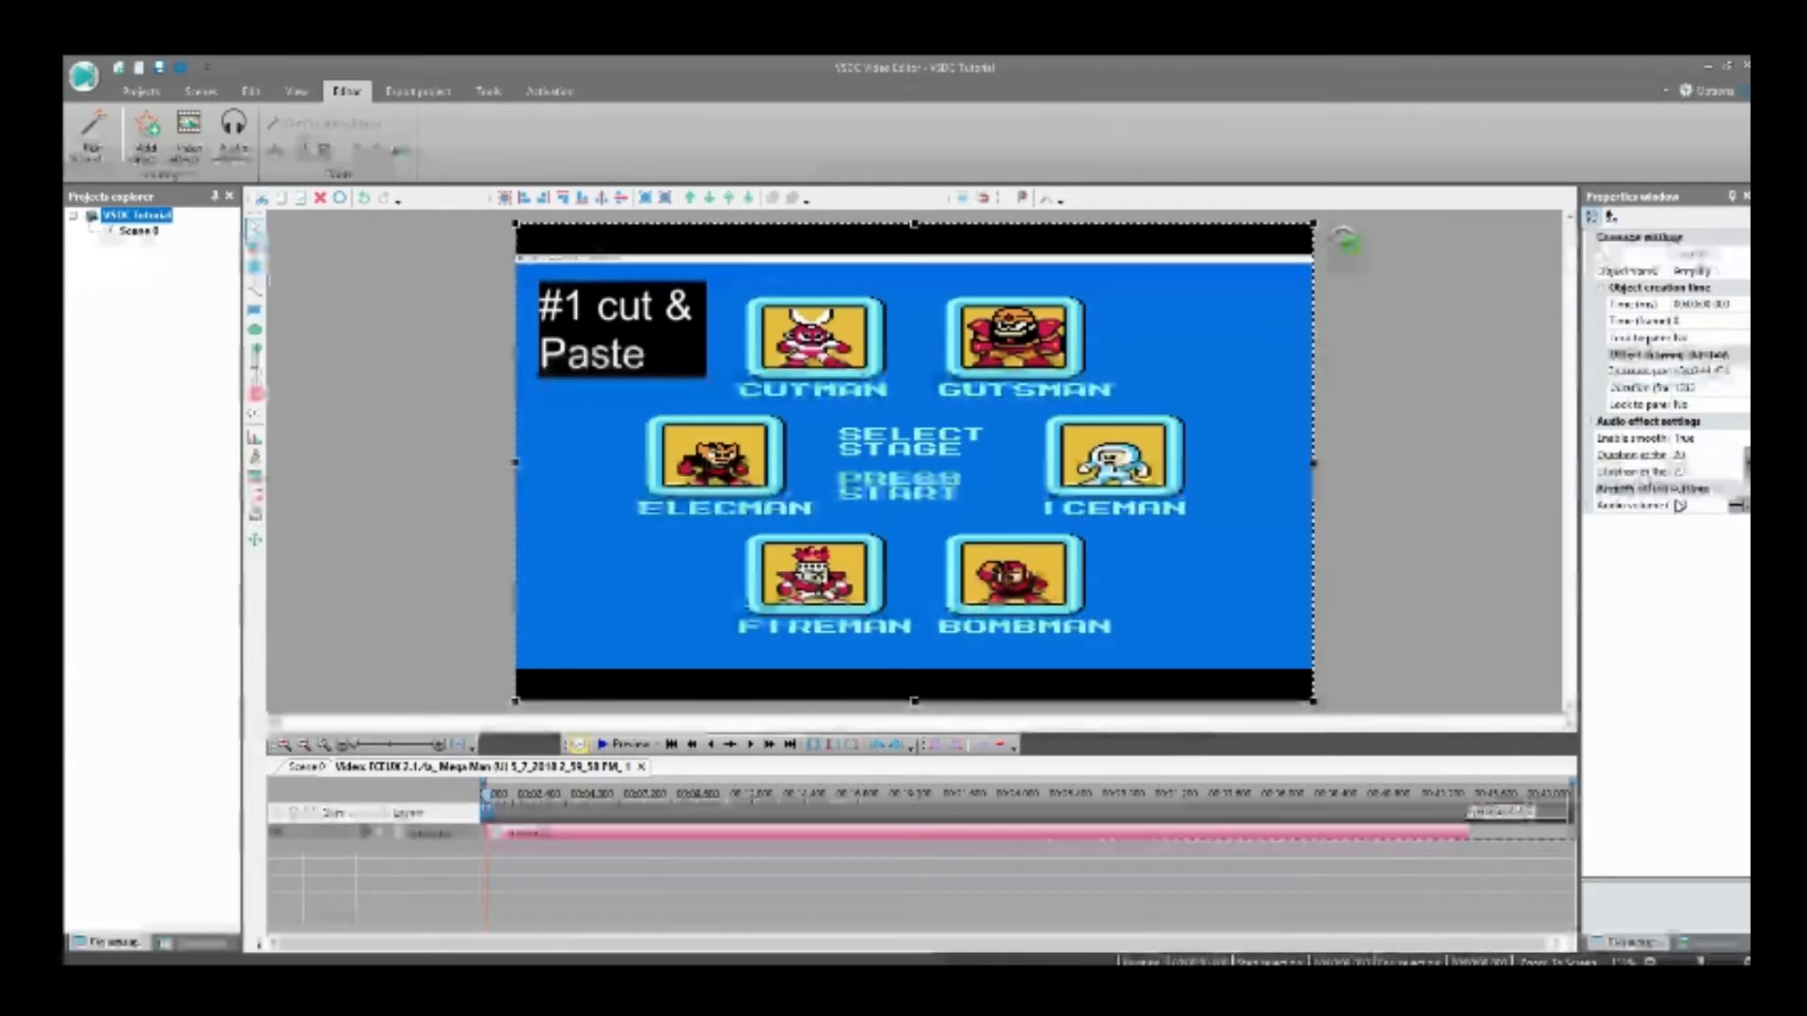
{"action": "left_click", "coordinate": [1721, 506]}
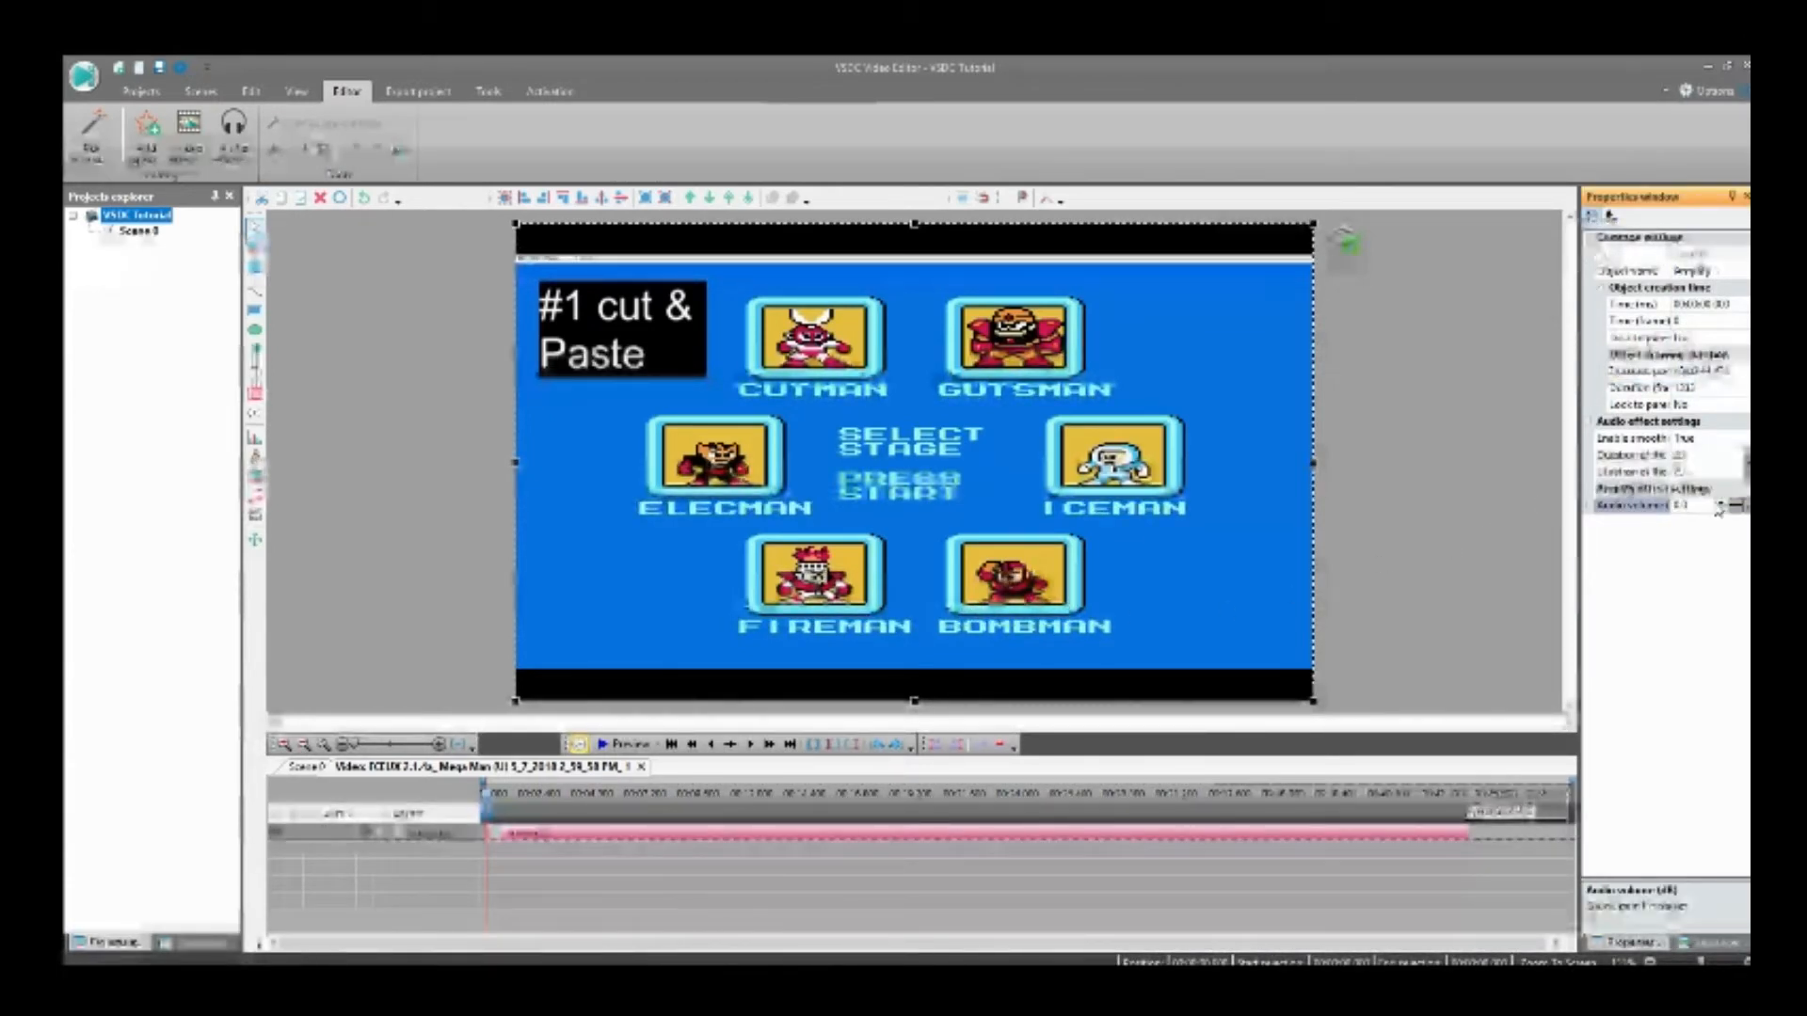
{"action": "left_click", "coordinate": [1719, 510]}
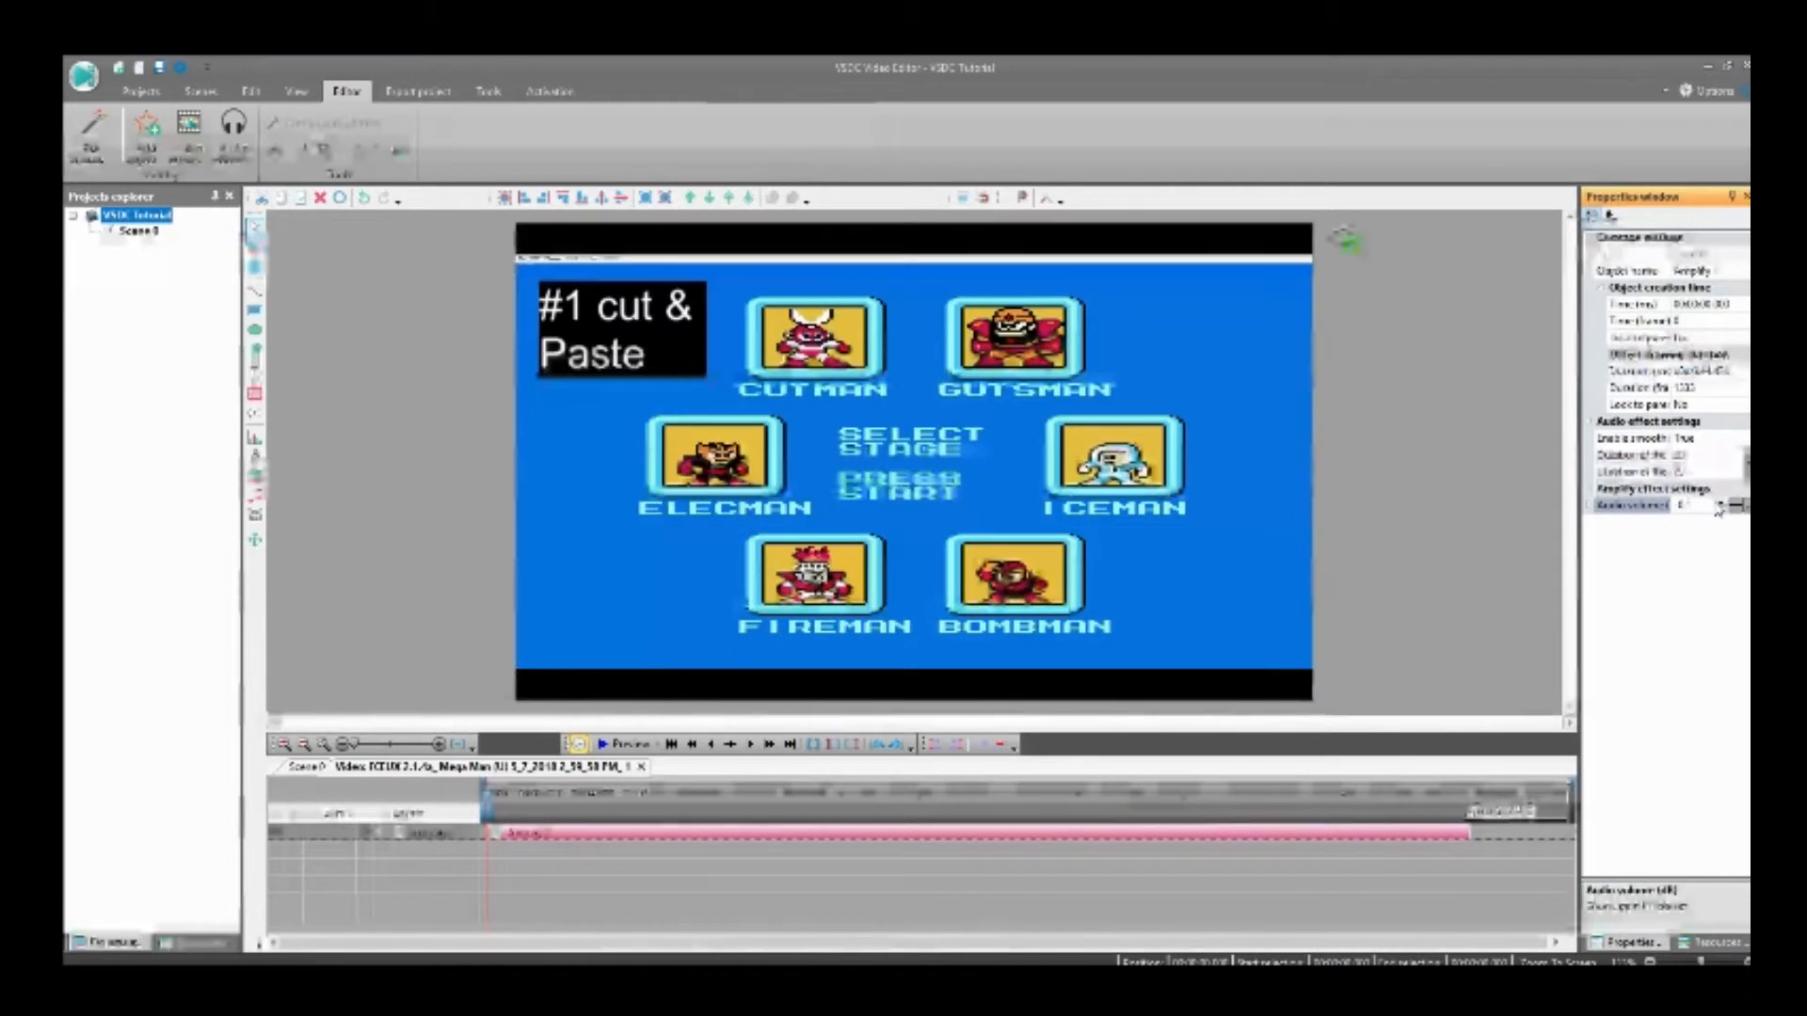
{"action": "left_click", "coordinate": [1718, 510]}
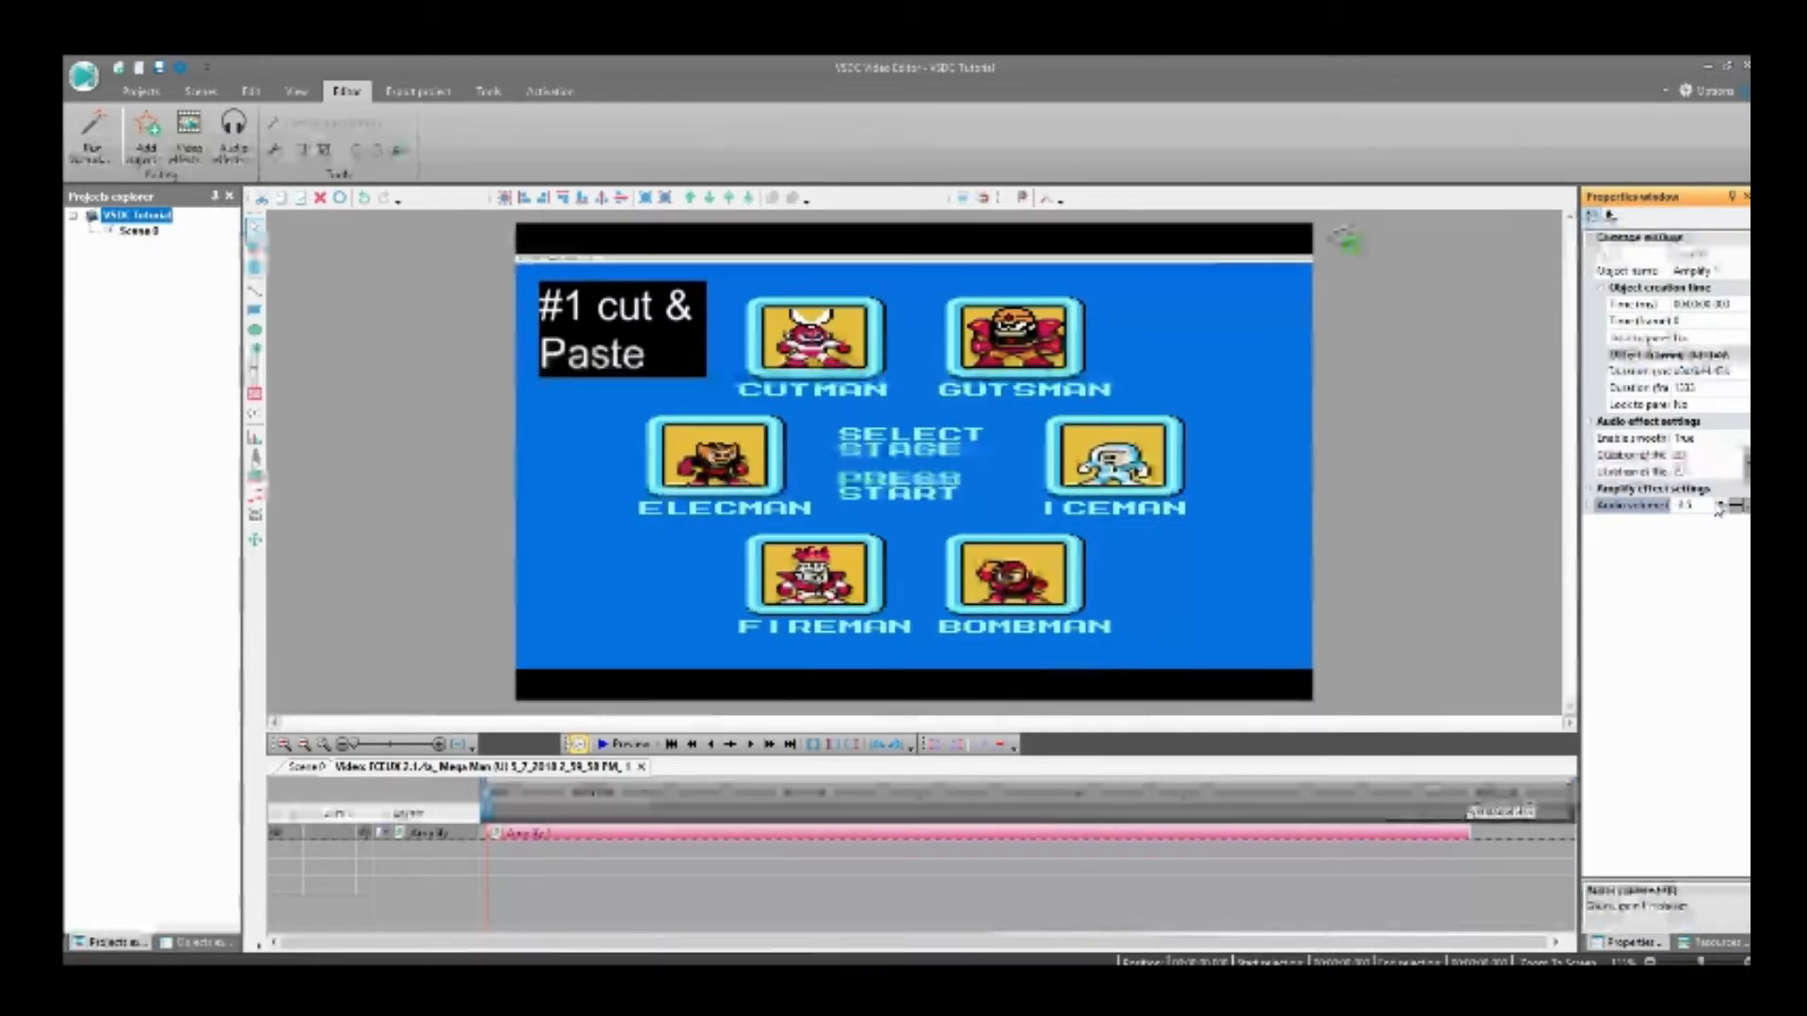
{"action": "left_click", "coordinate": [1718, 509]}
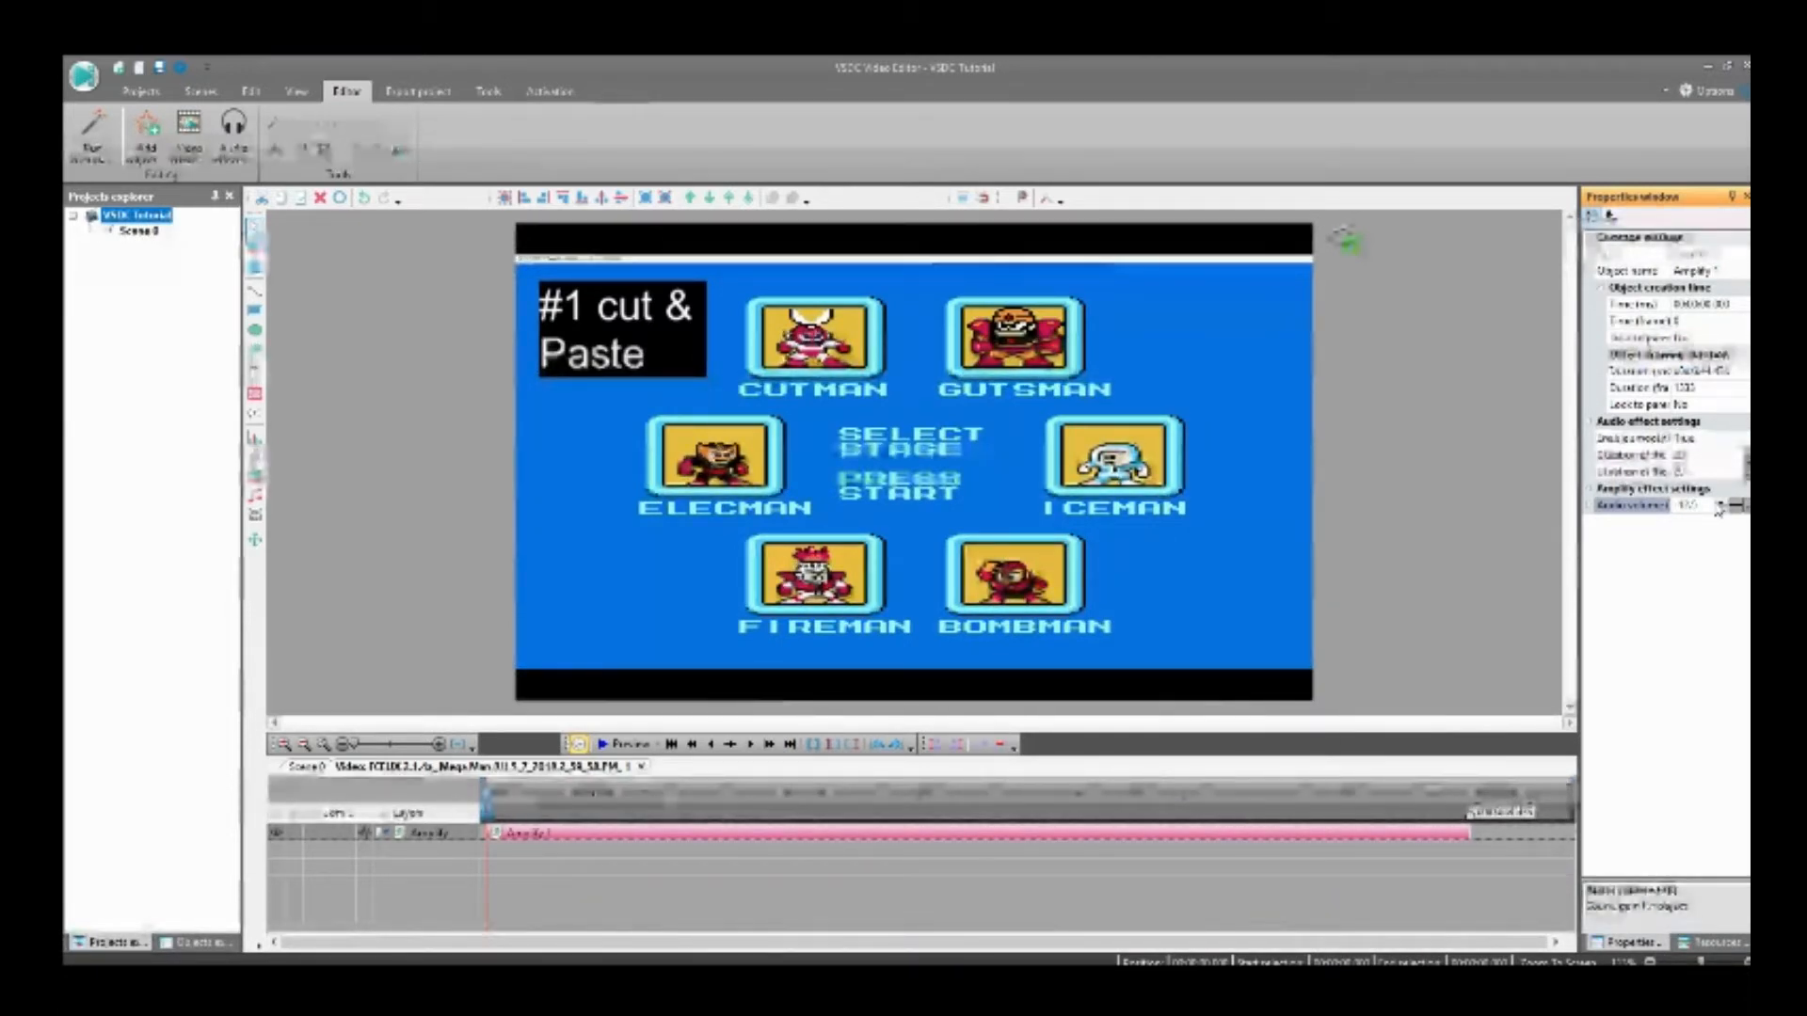
{"action": "left_click", "coordinate": [1718, 509]}
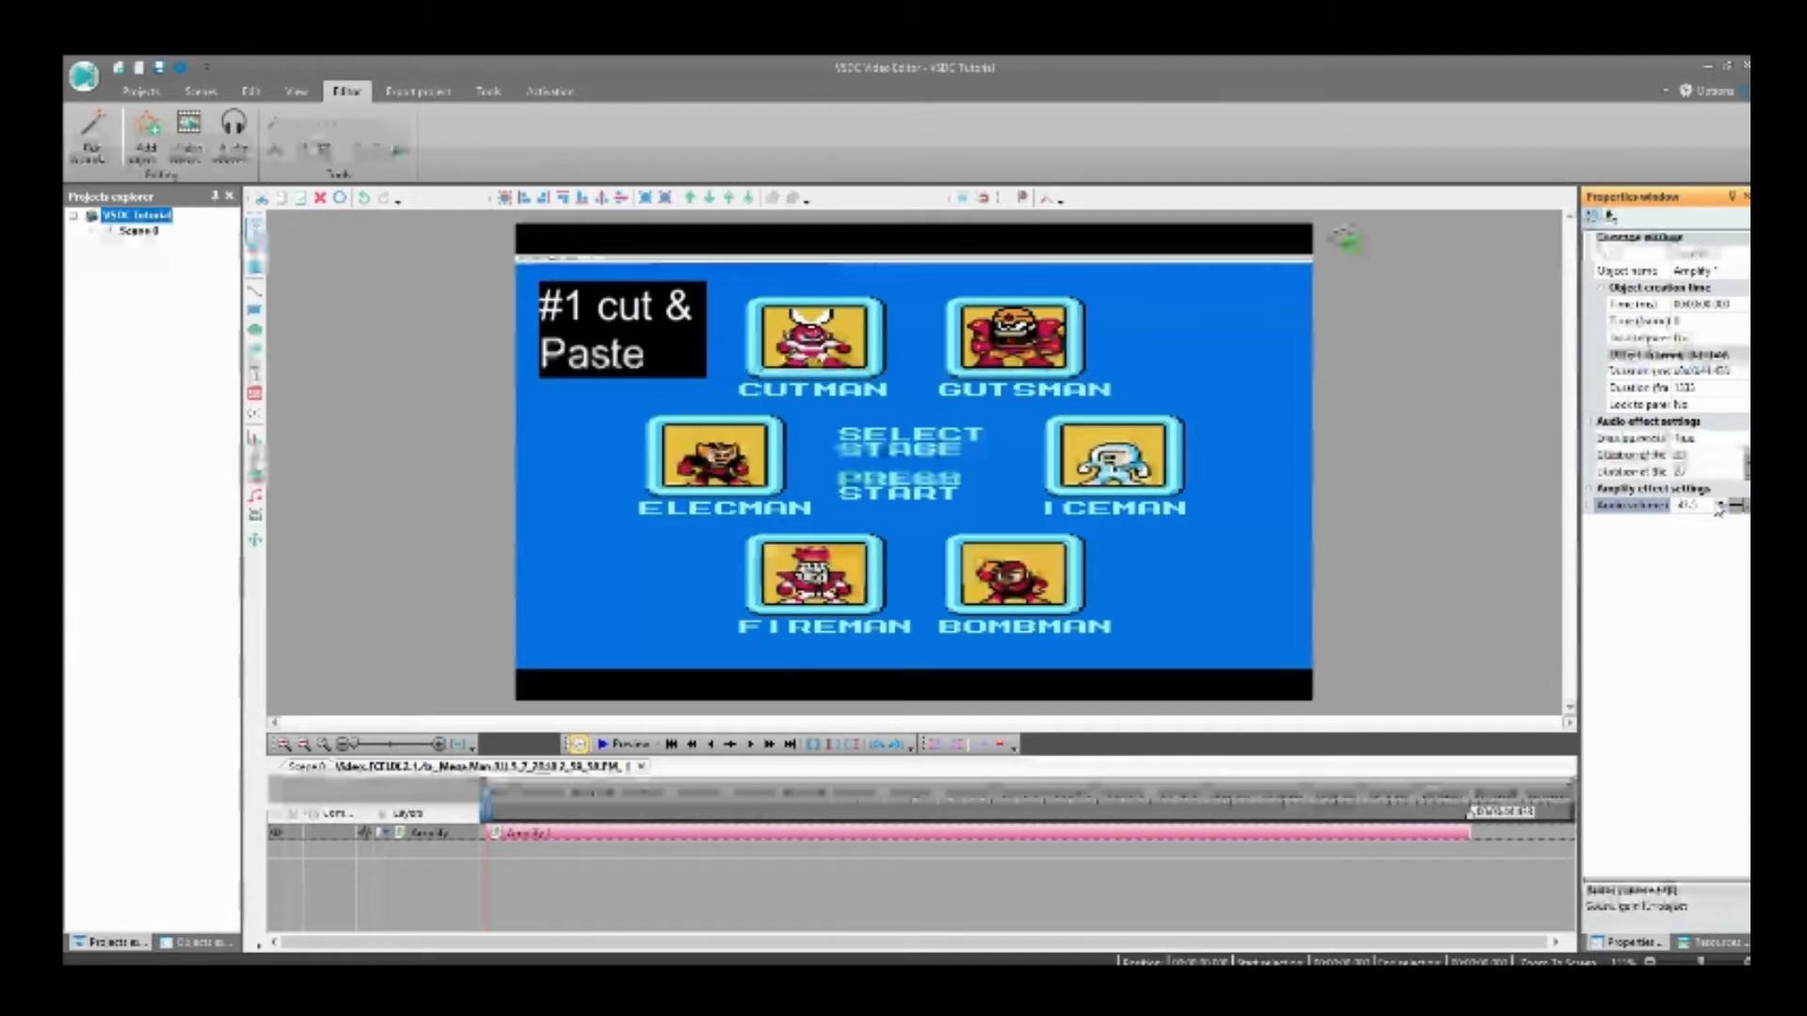
{"action": "left_click", "coordinate": [1719, 509]}
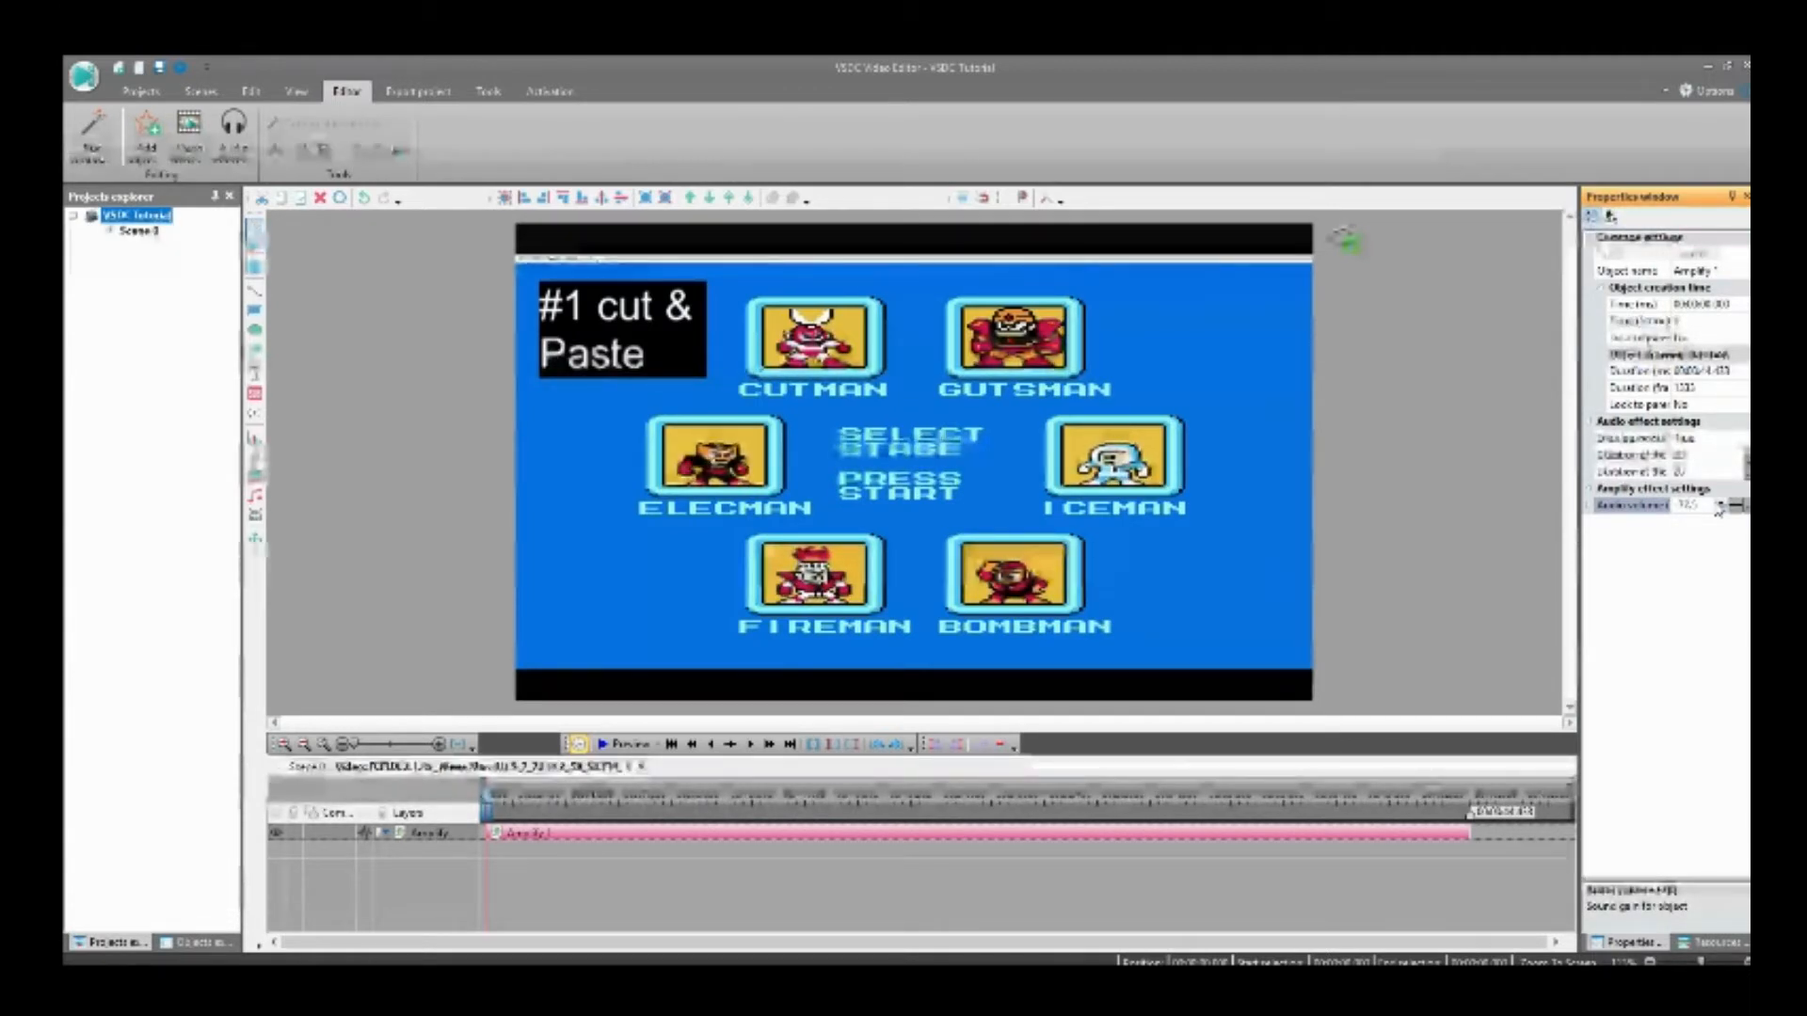
{"action": "left_click", "coordinate": [1718, 509]}
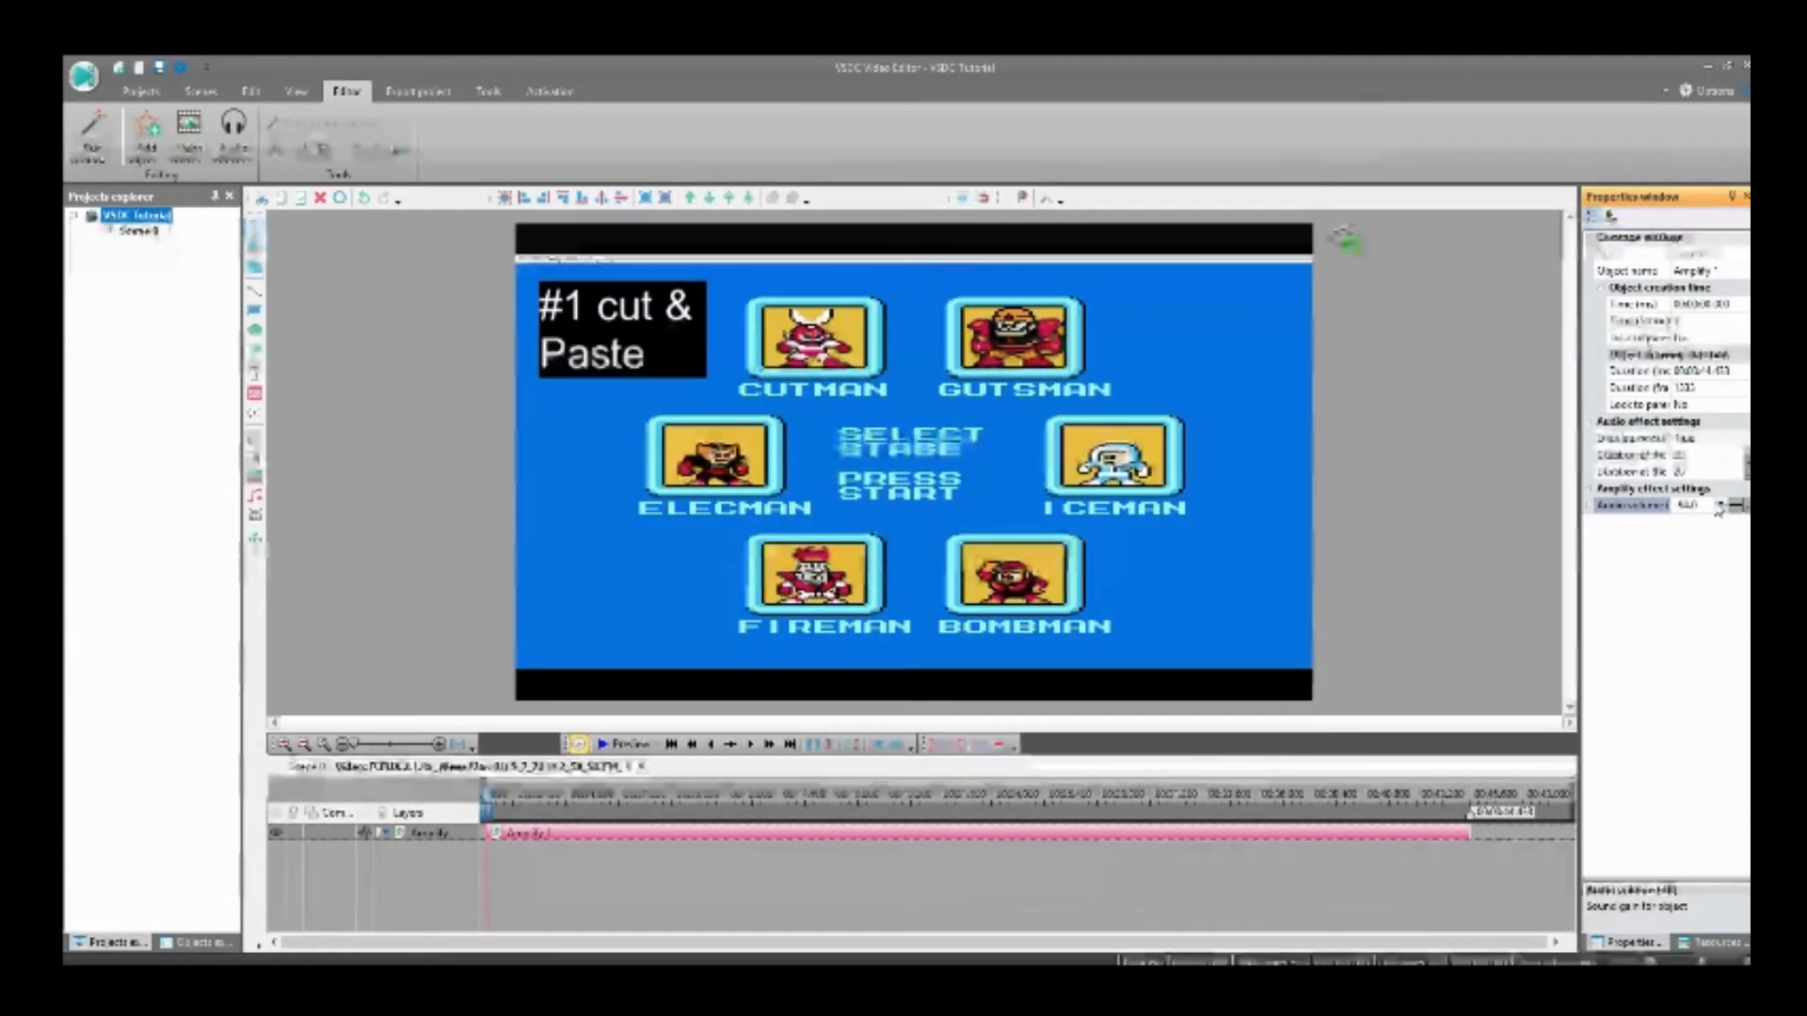
{"action": "left_click", "coordinate": [1718, 509]}
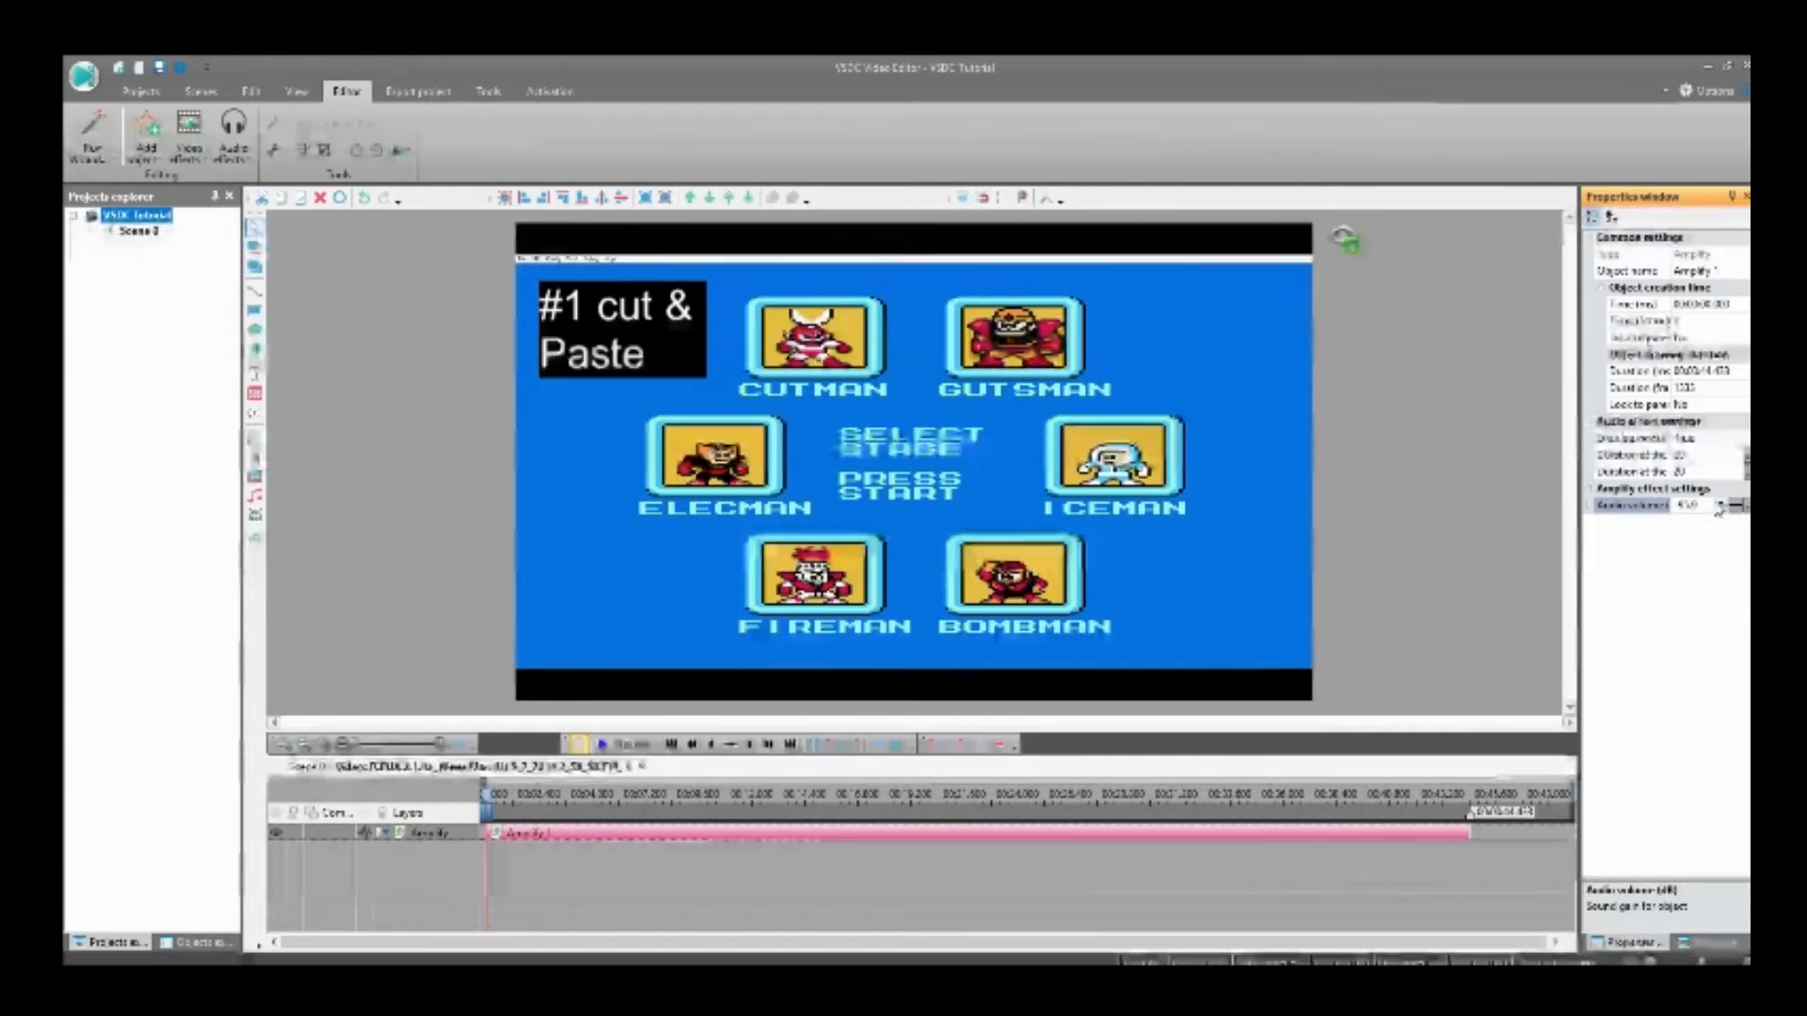
{"action": "left_click", "coordinate": [1718, 509]}
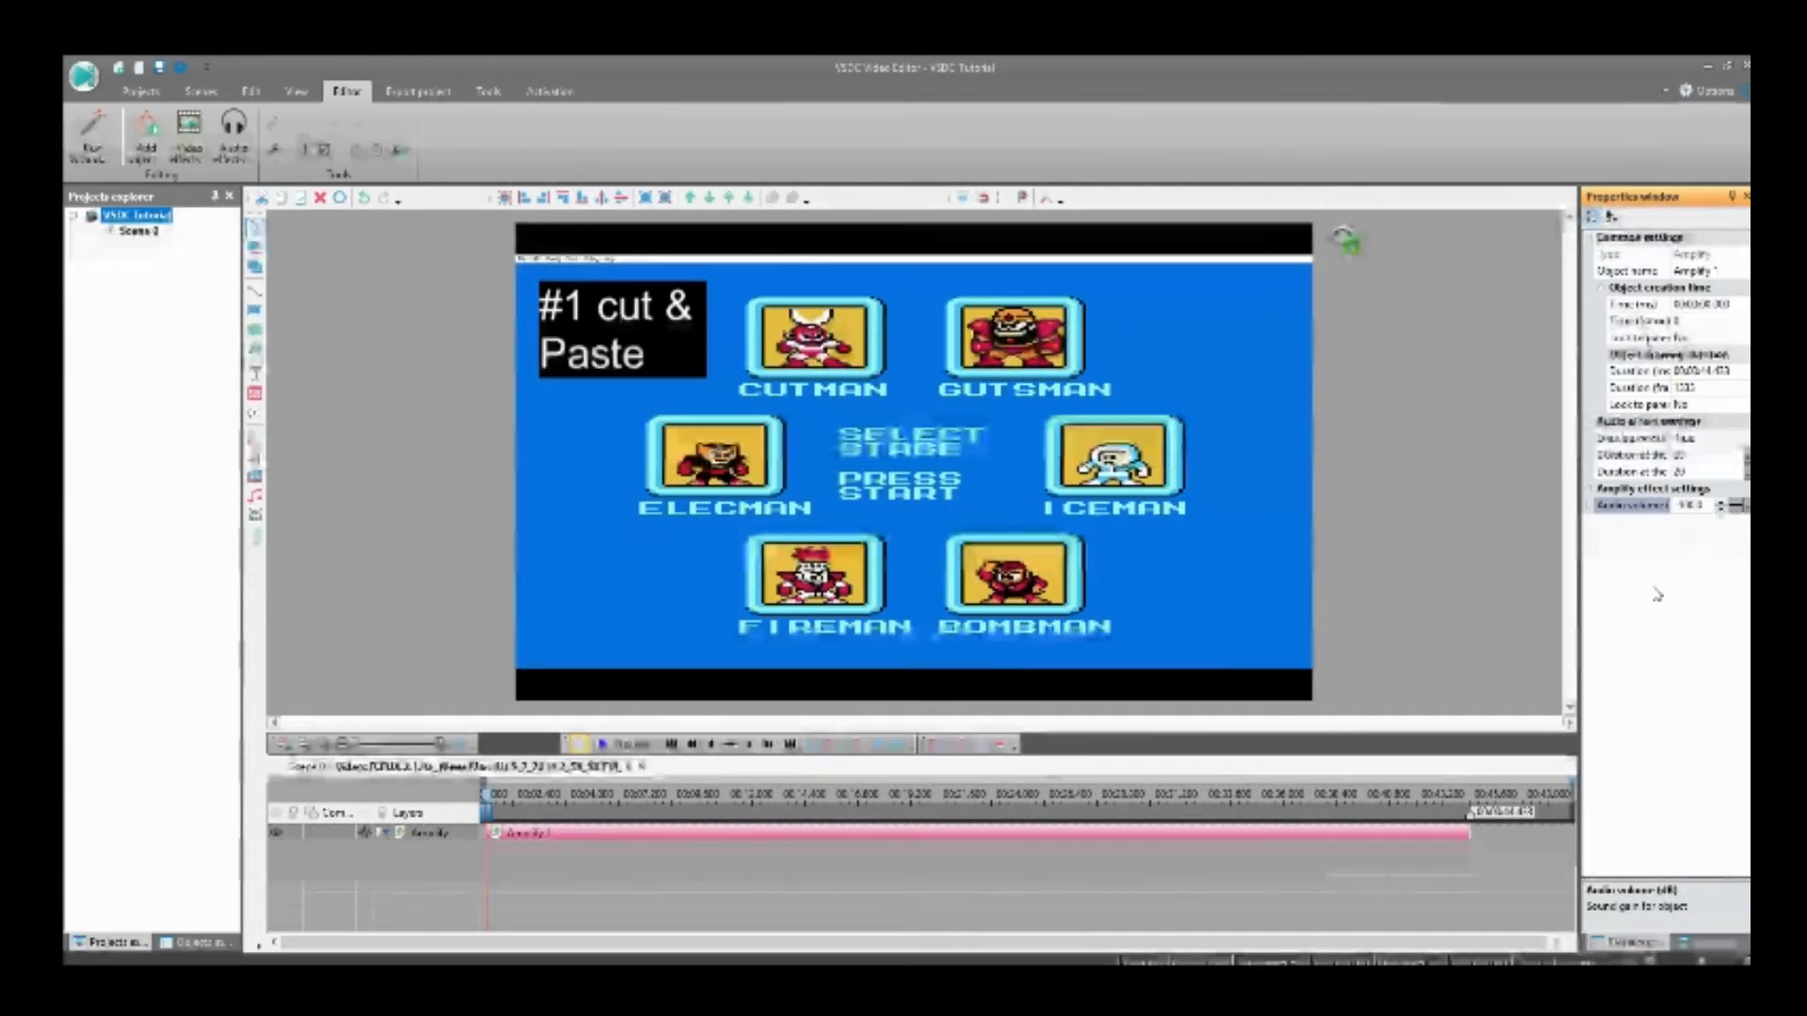
{"action": "left_click", "coordinate": [293, 767]}
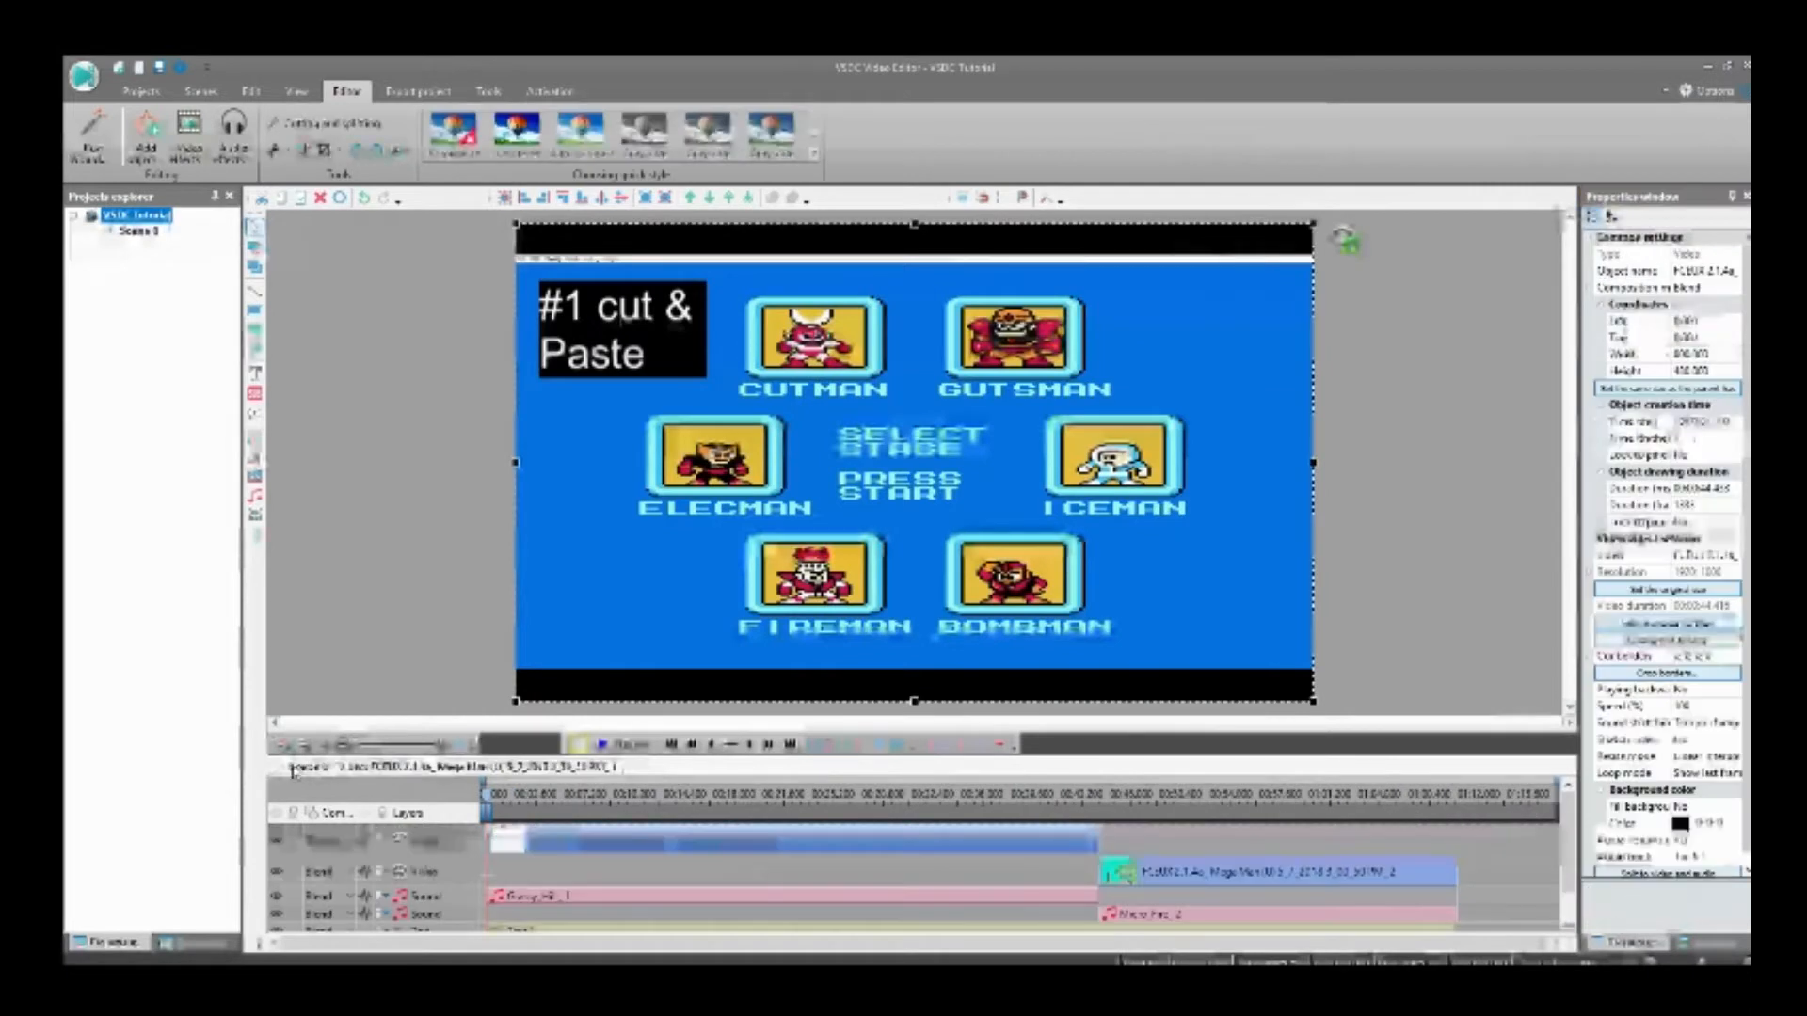
Step: Give the second gameplay clip an Amplify effect with the audio volume at -100 dB and return to the scene
{"action": "left_click", "coordinate": [1138, 870]}
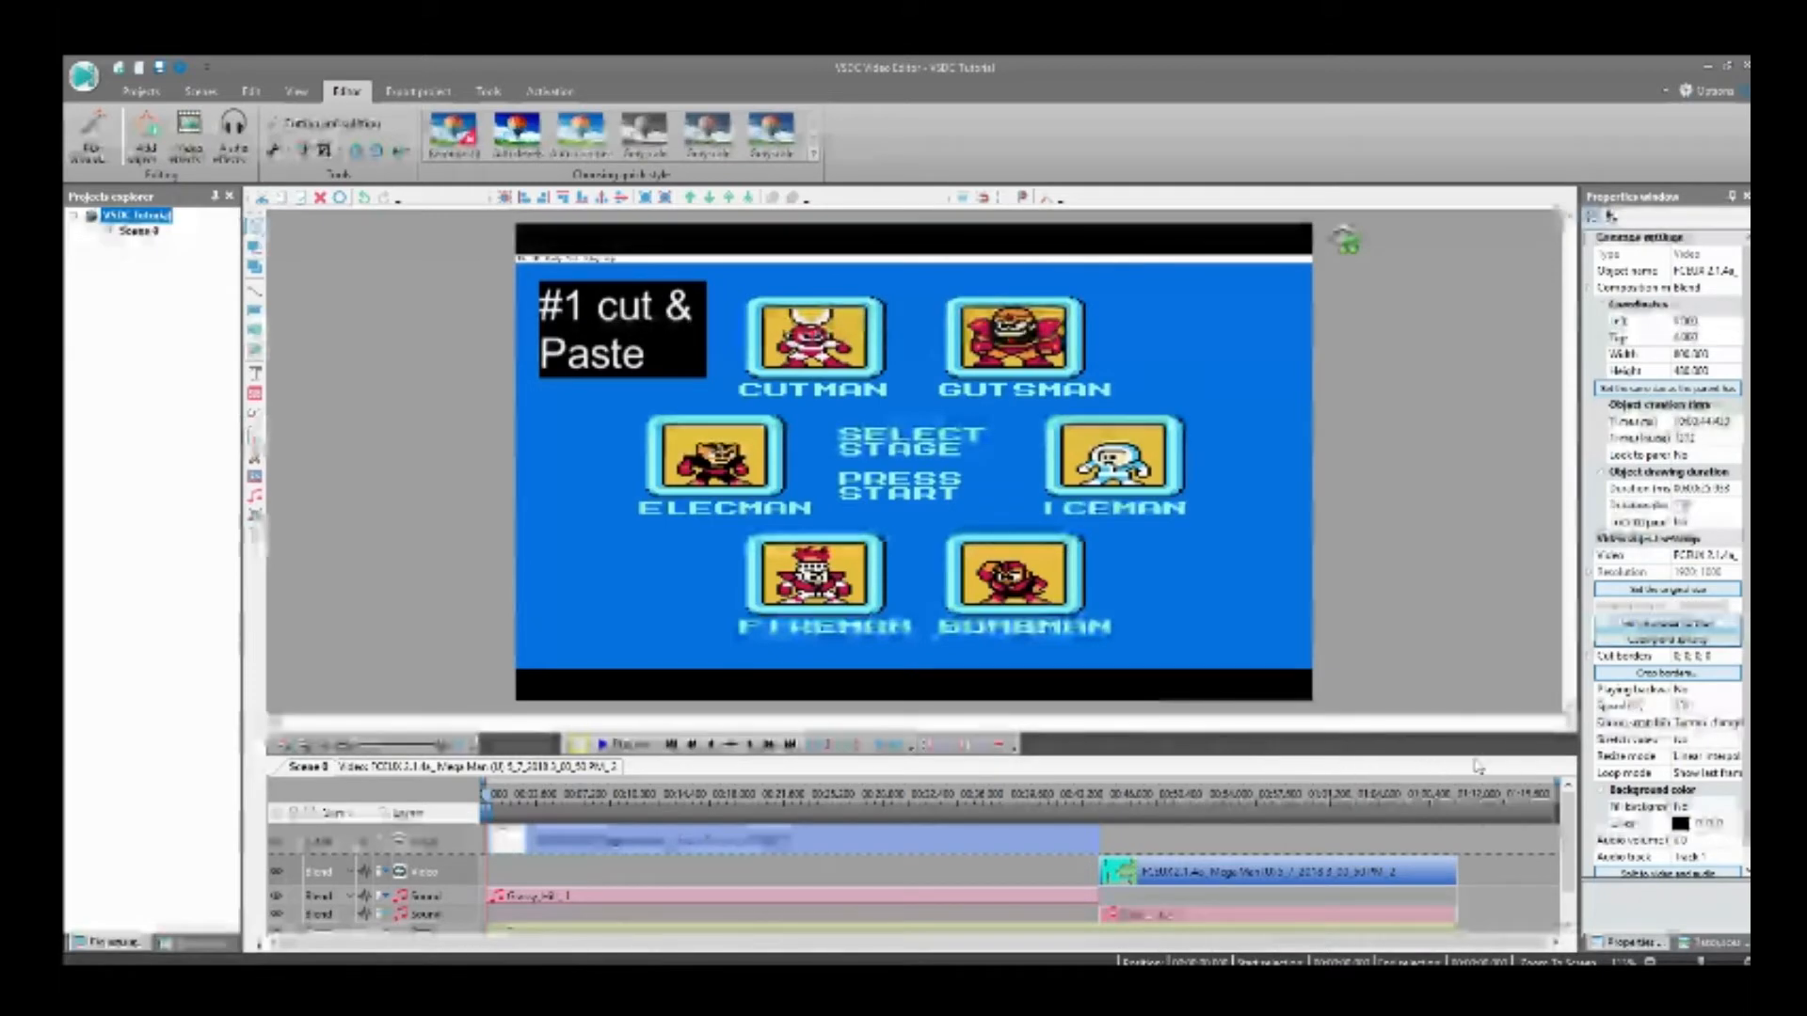
{"action": "double_click", "coordinate": [1393, 871]}
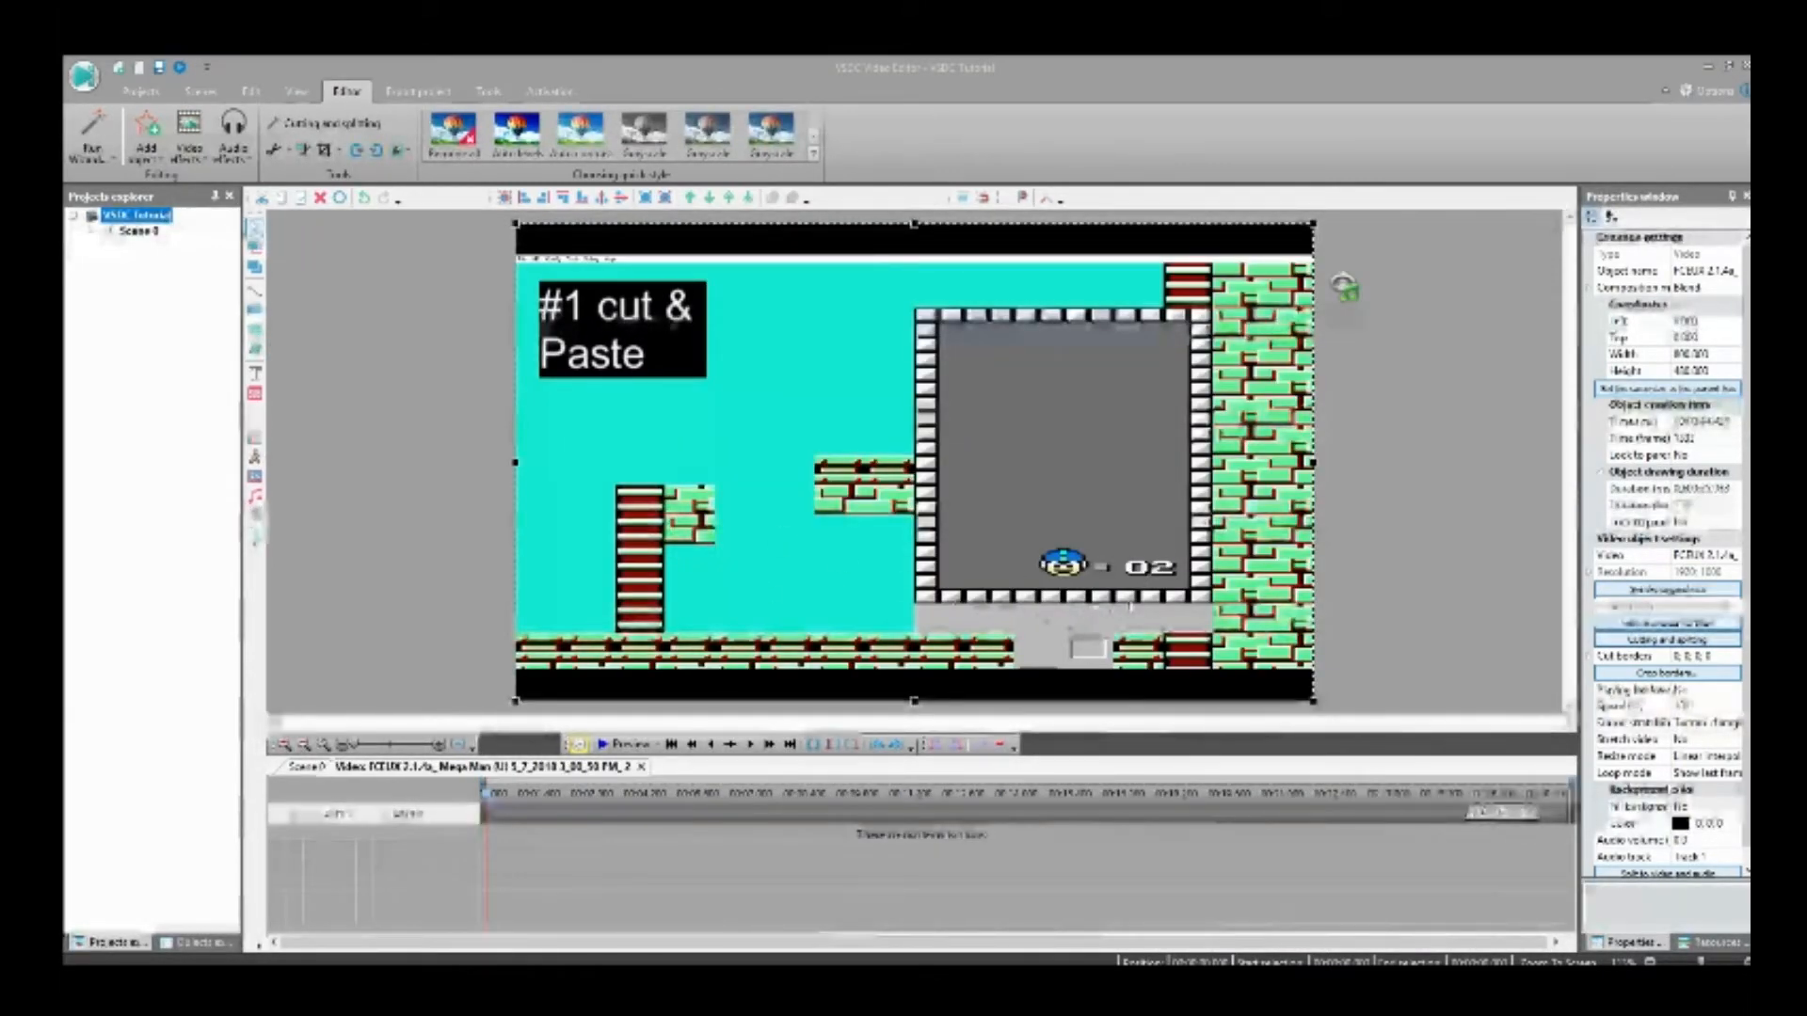
{"action": "left_click", "coordinate": [306, 767]}
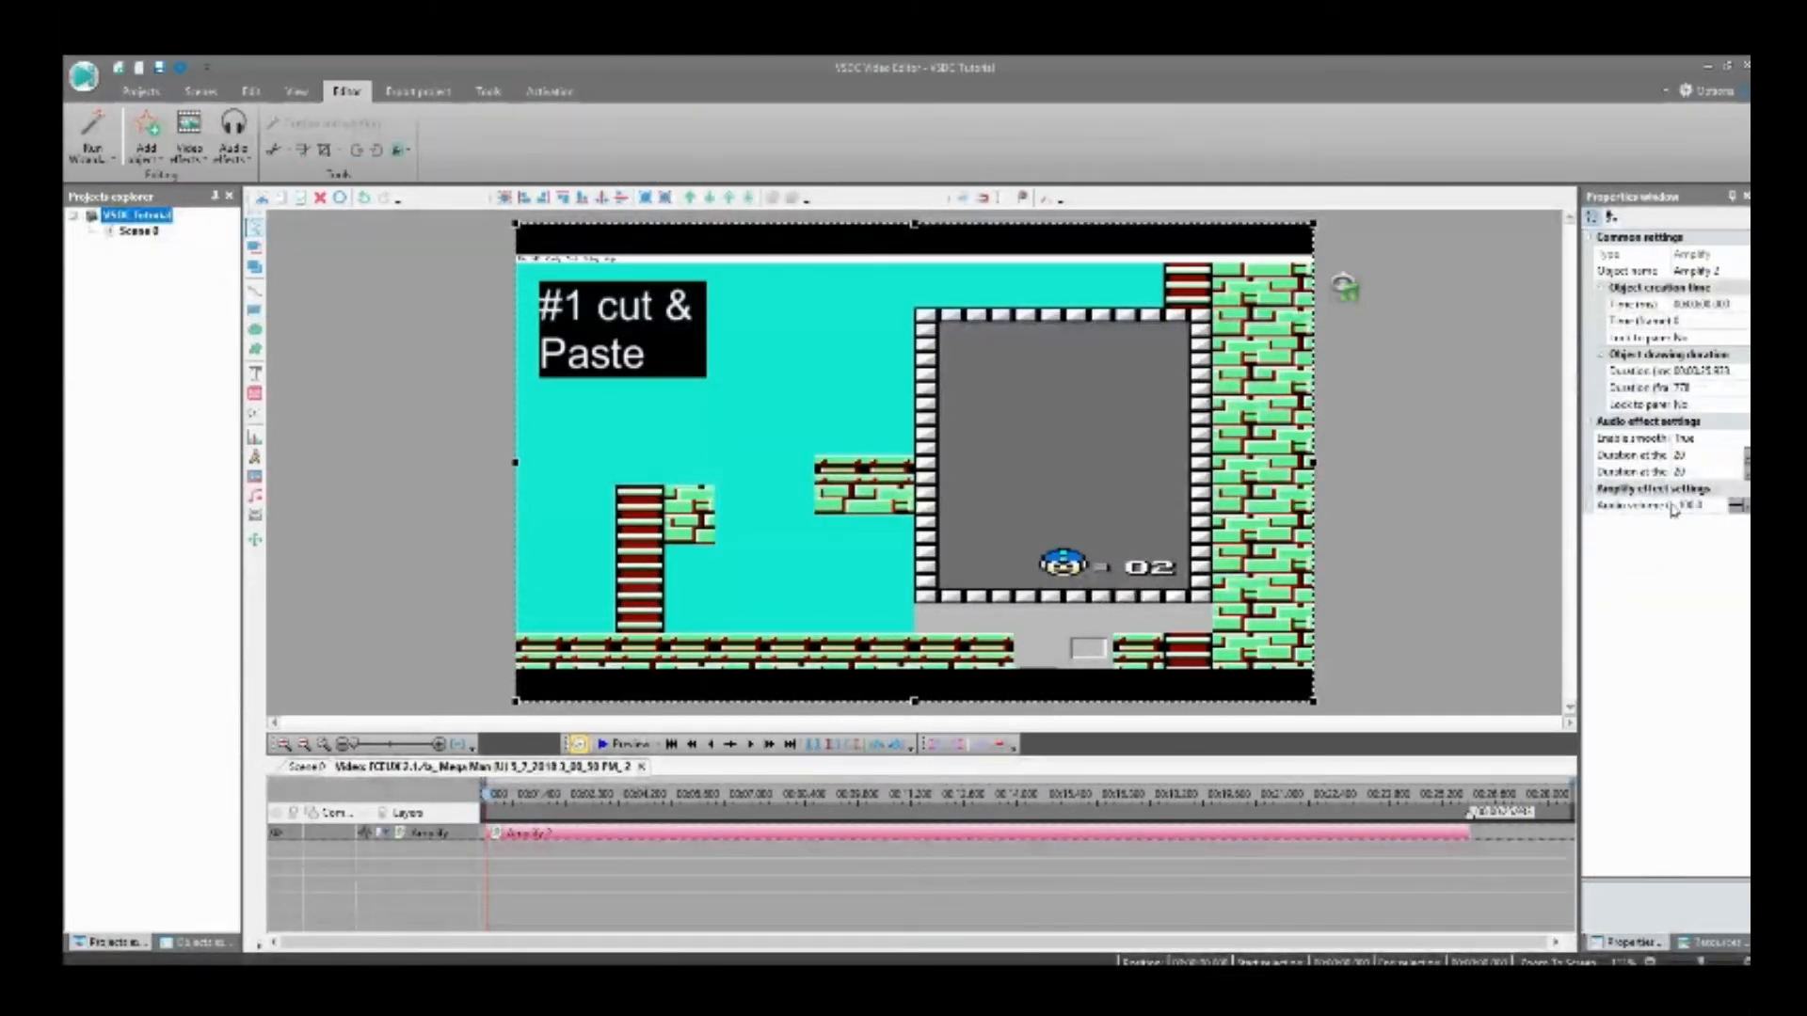
{"action": "left_click", "coordinate": [303, 765]}
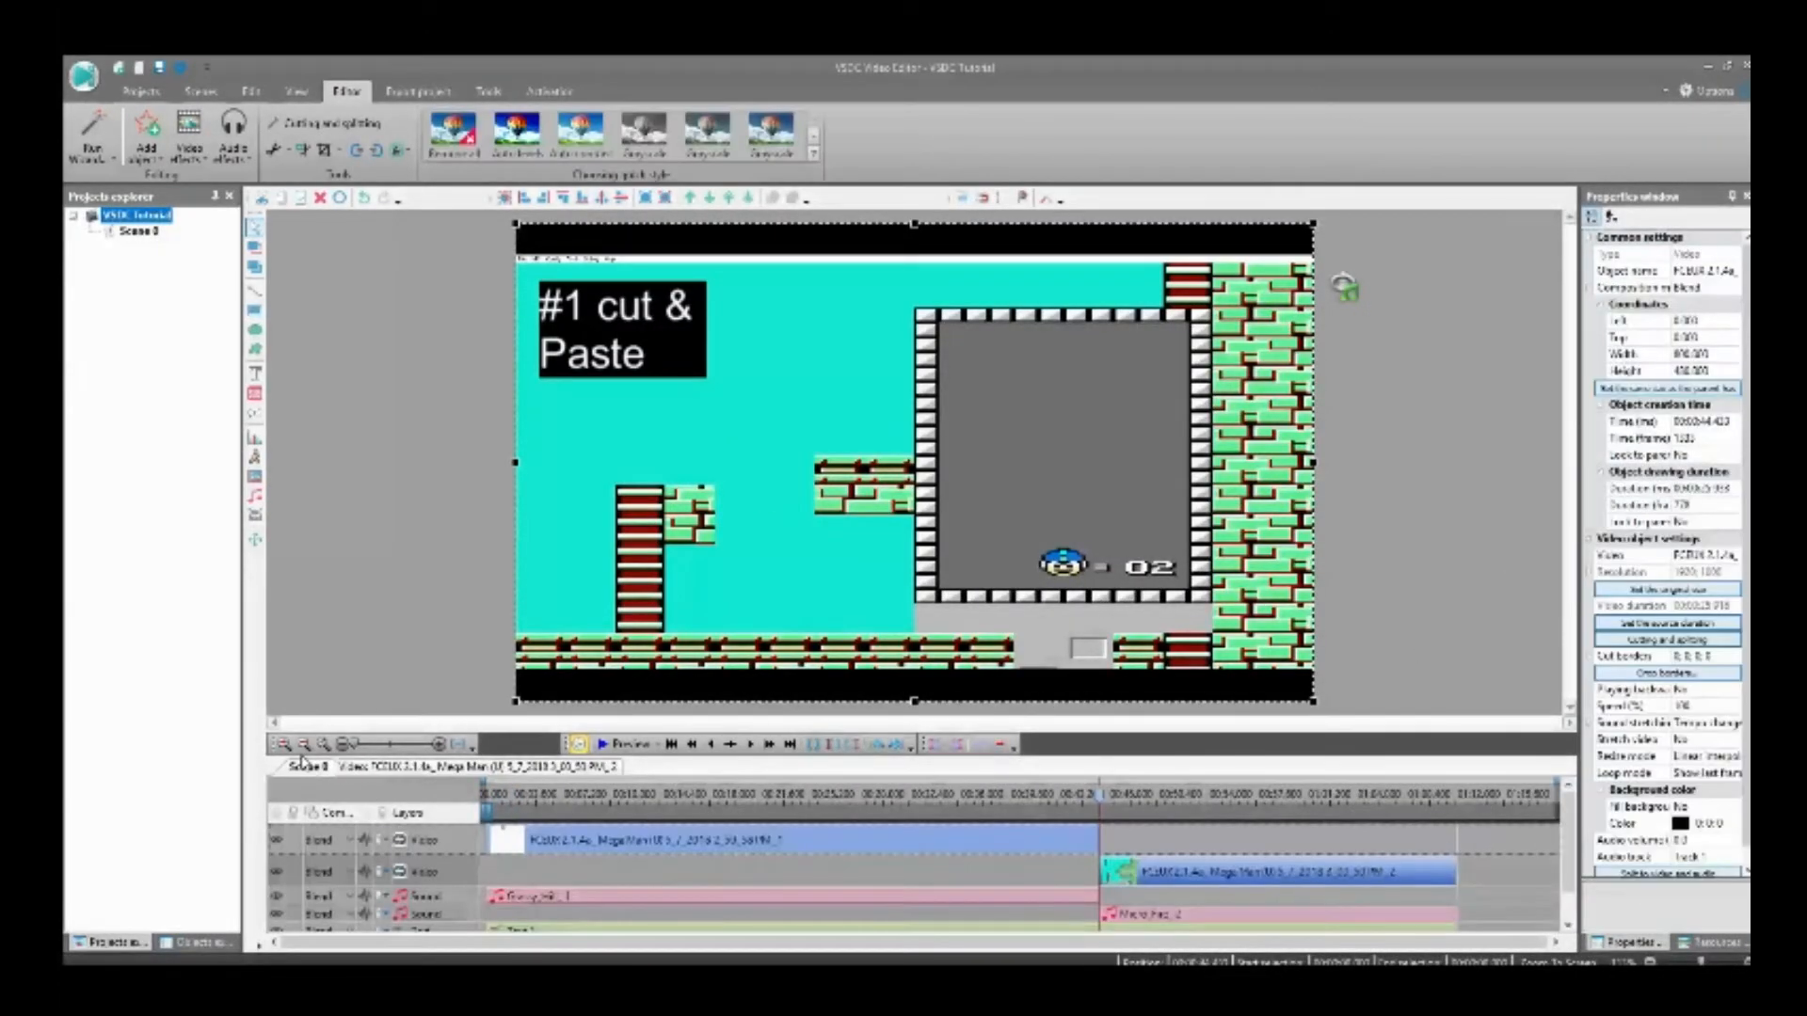
Step: Select the first gameplay clip and preview the edited video from the beginning
{"action": "left_click", "coordinate": [569, 830]}
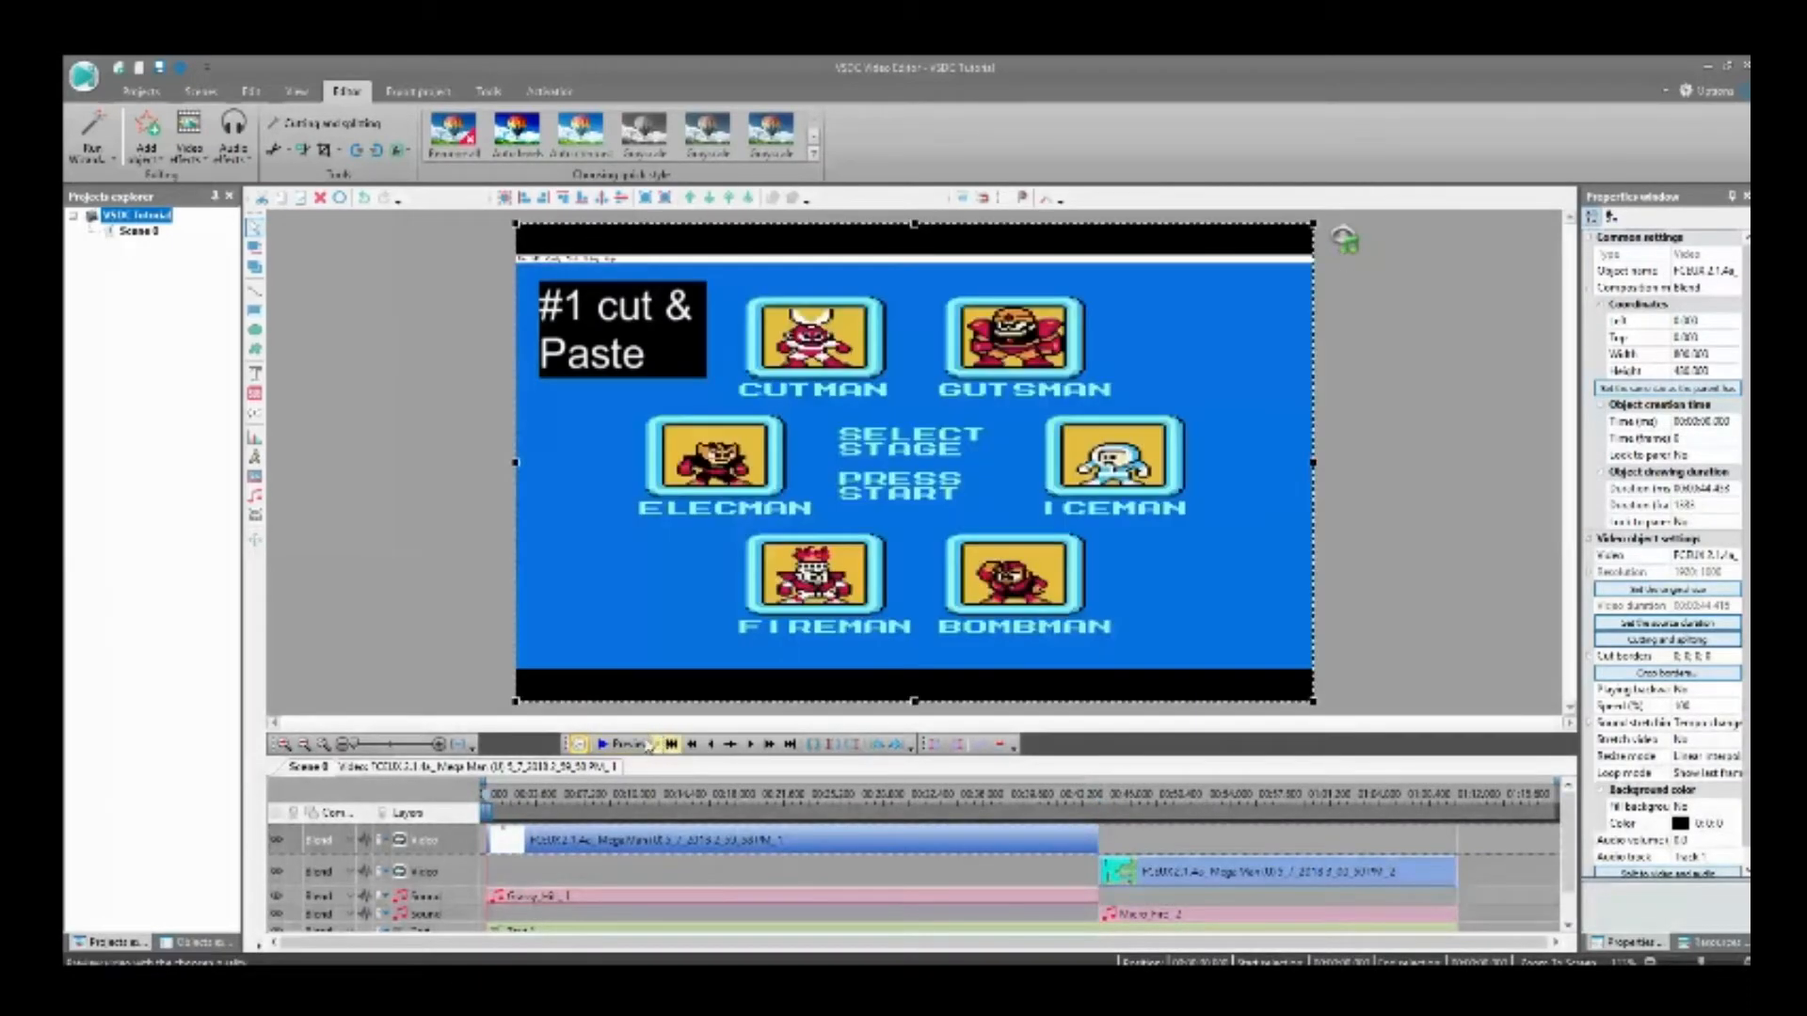
{"action": "left_click", "coordinate": [629, 745]}
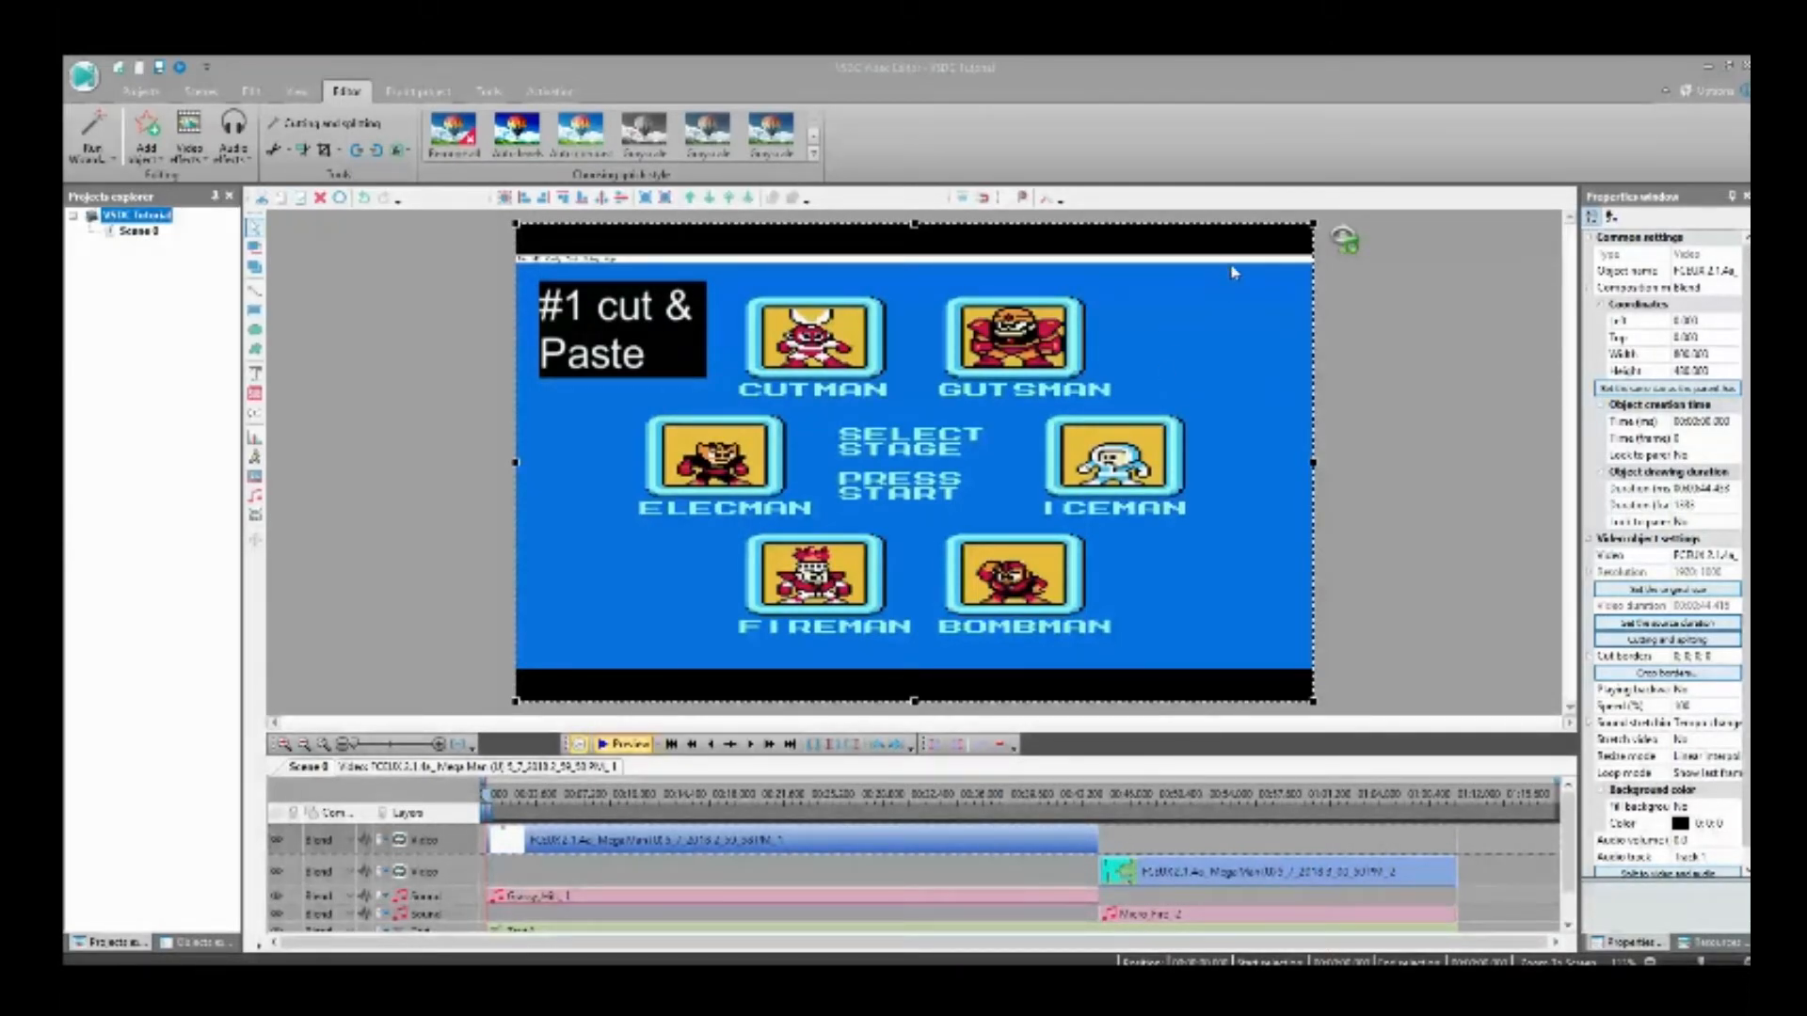
{"action": "key", "text": "Delete"}
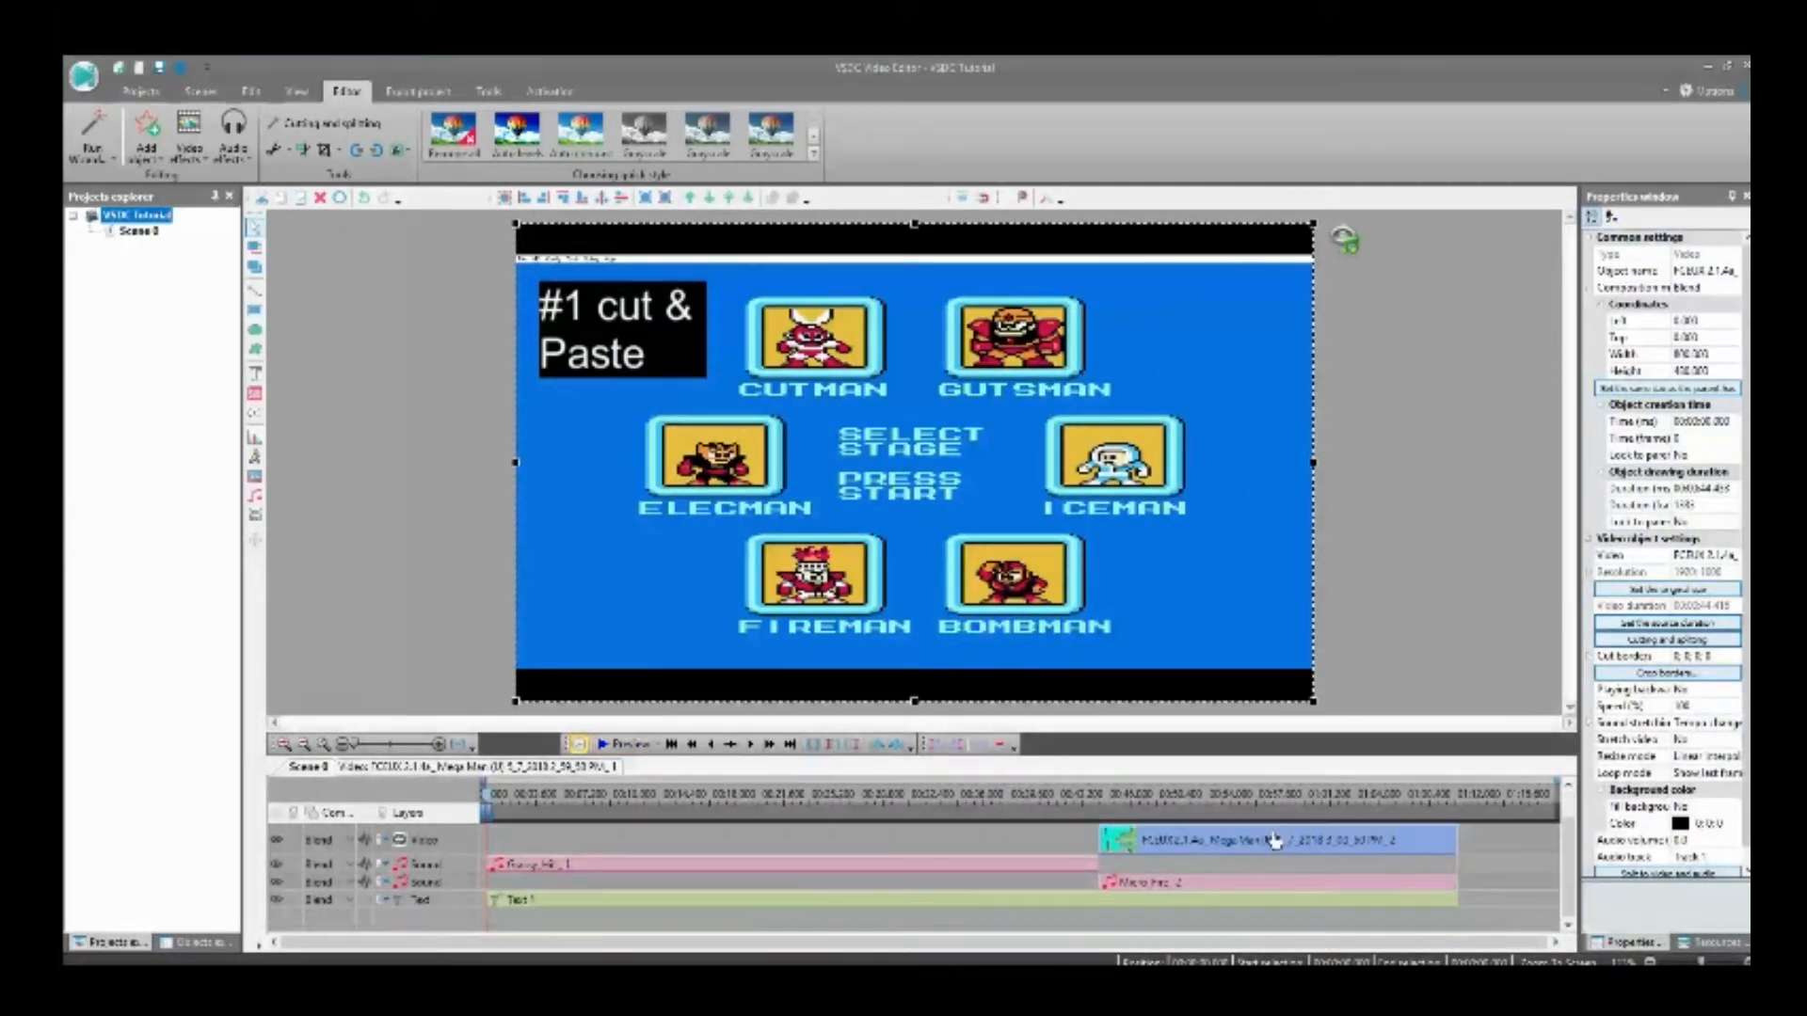
{"action": "key", "text": "ctrl+z"}
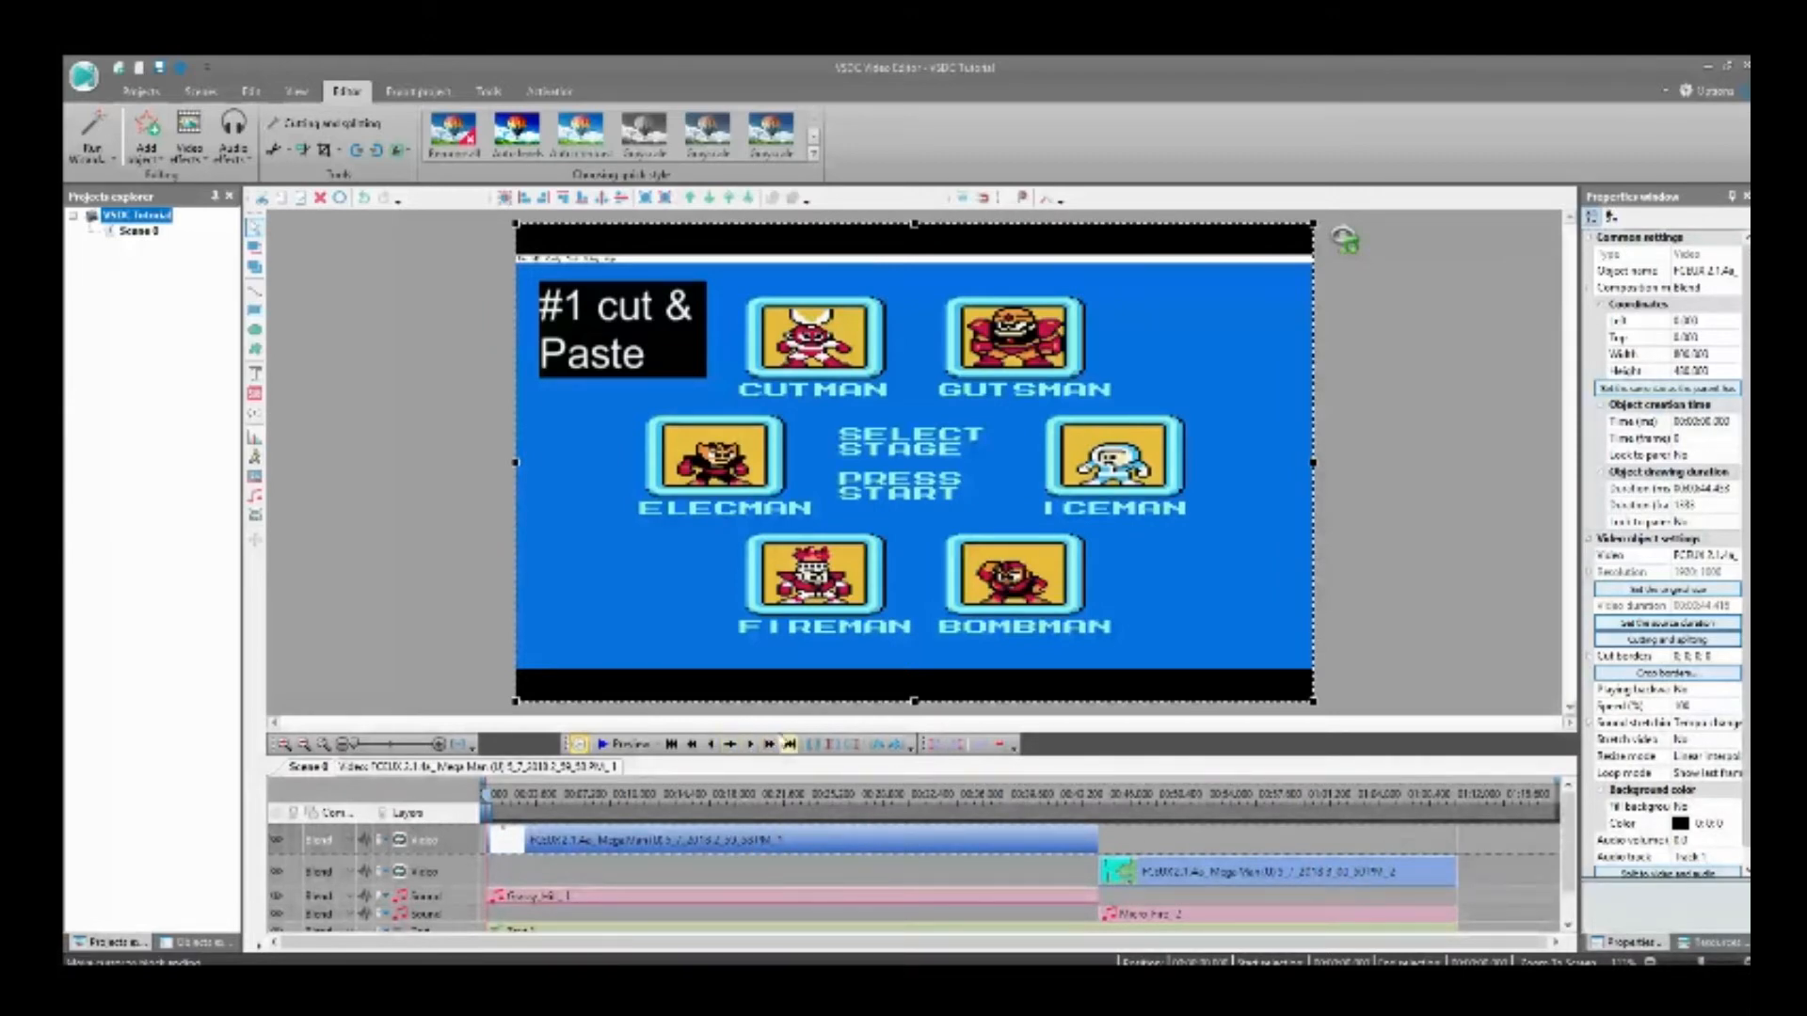
Step: Add a 5-second FadeOut effect to the first gameplay clip, starting five seconds before its end, and return to the scene
{"action": "left_click", "coordinate": [789, 746]}
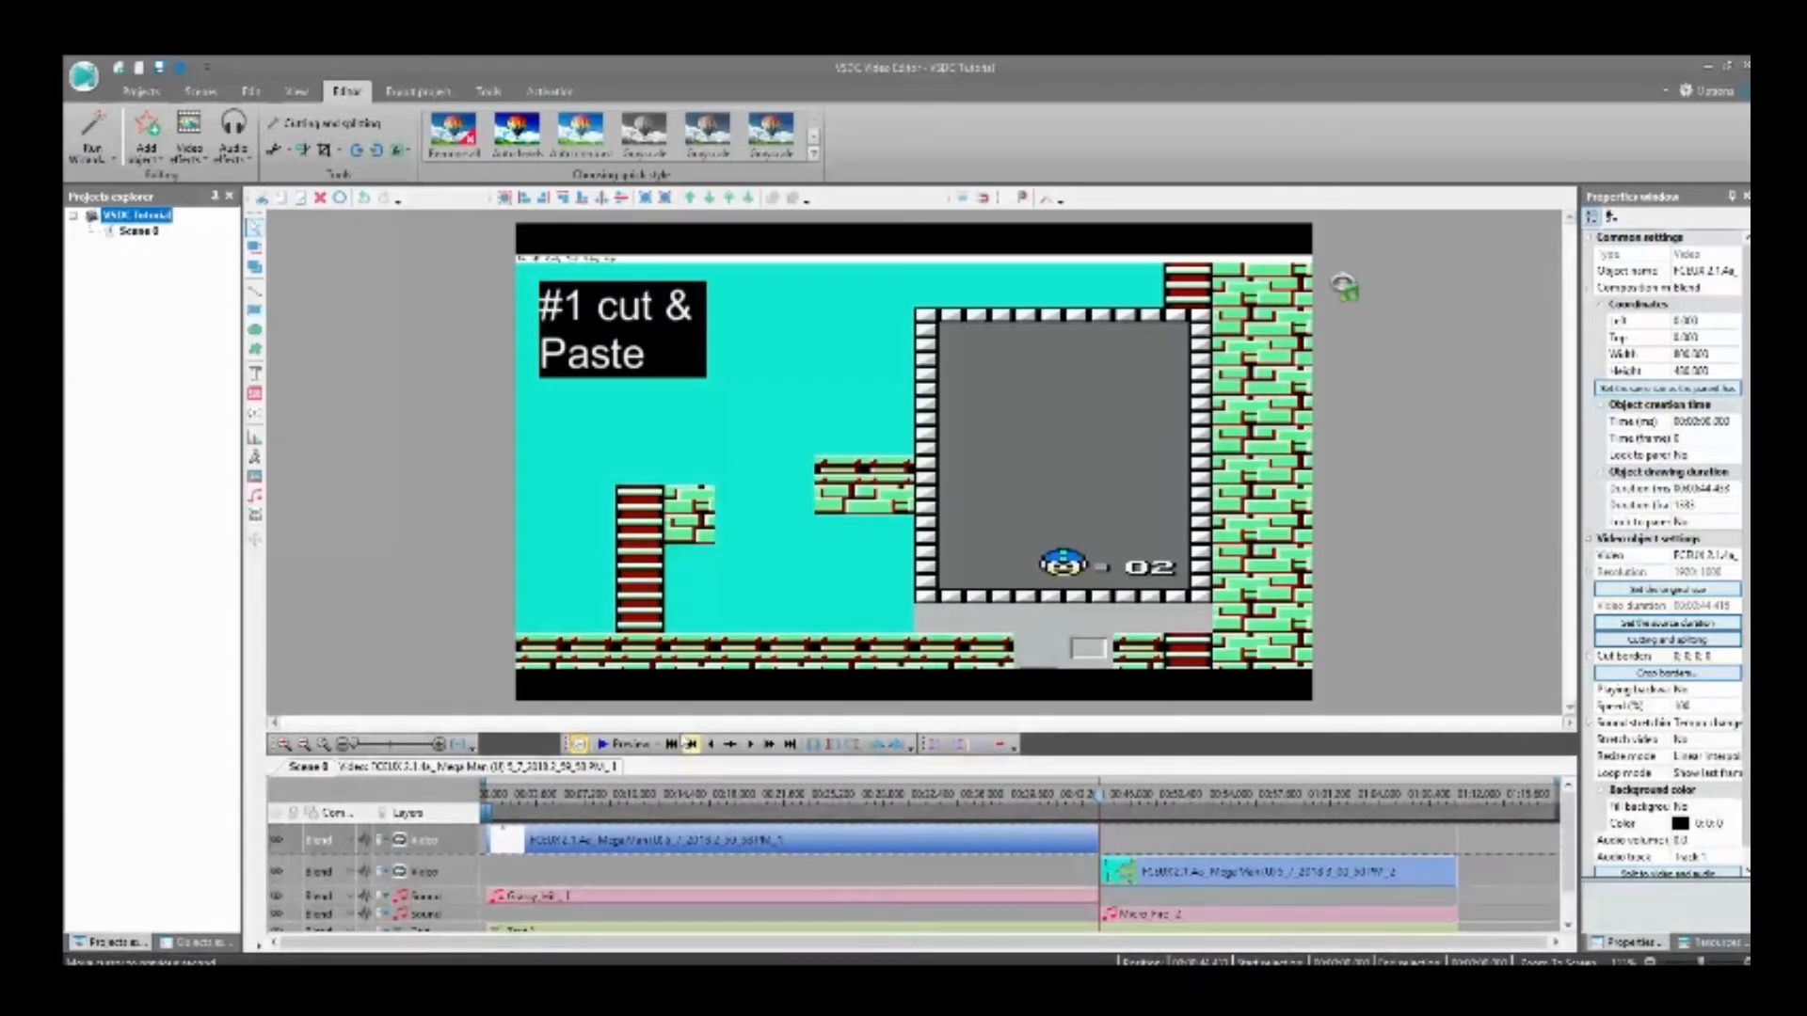
{"action": "left_click", "coordinate": [691, 745]}
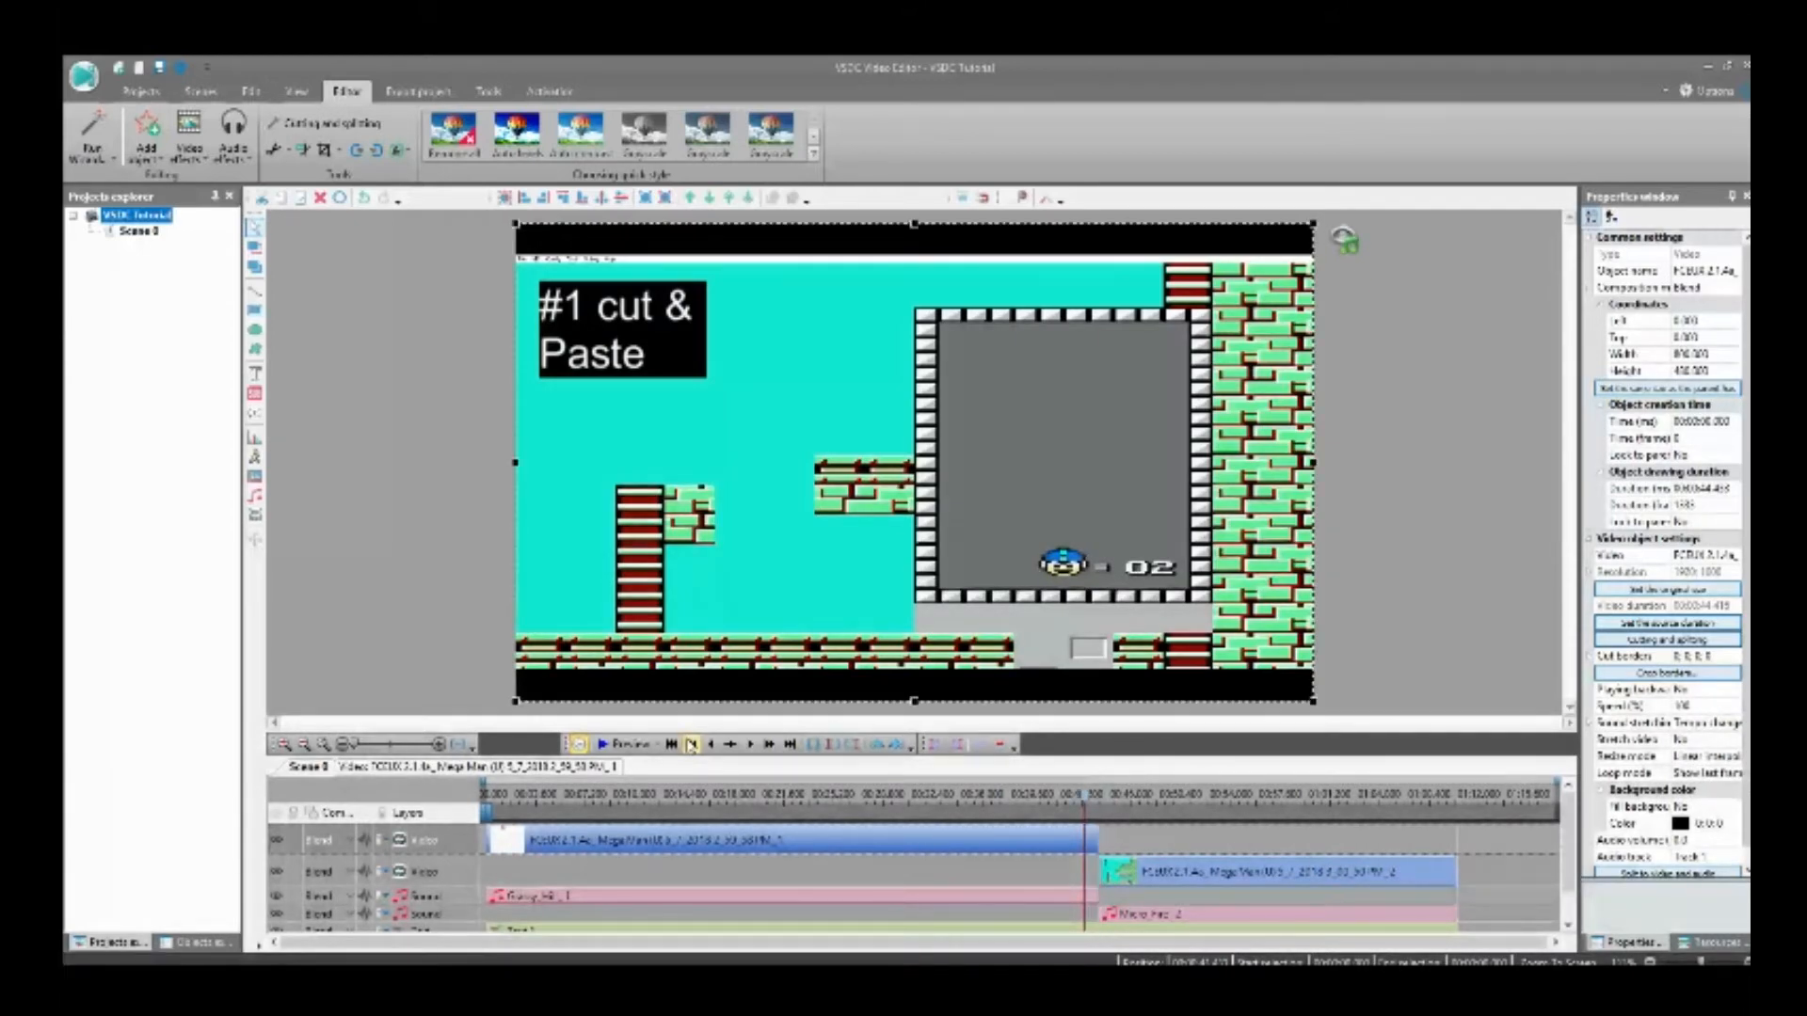
{"action": "left_click", "coordinate": [691, 746]}
{"action": "left_click", "coordinate": [692, 745]}
{"action": "left_click", "coordinate": [692, 745]}
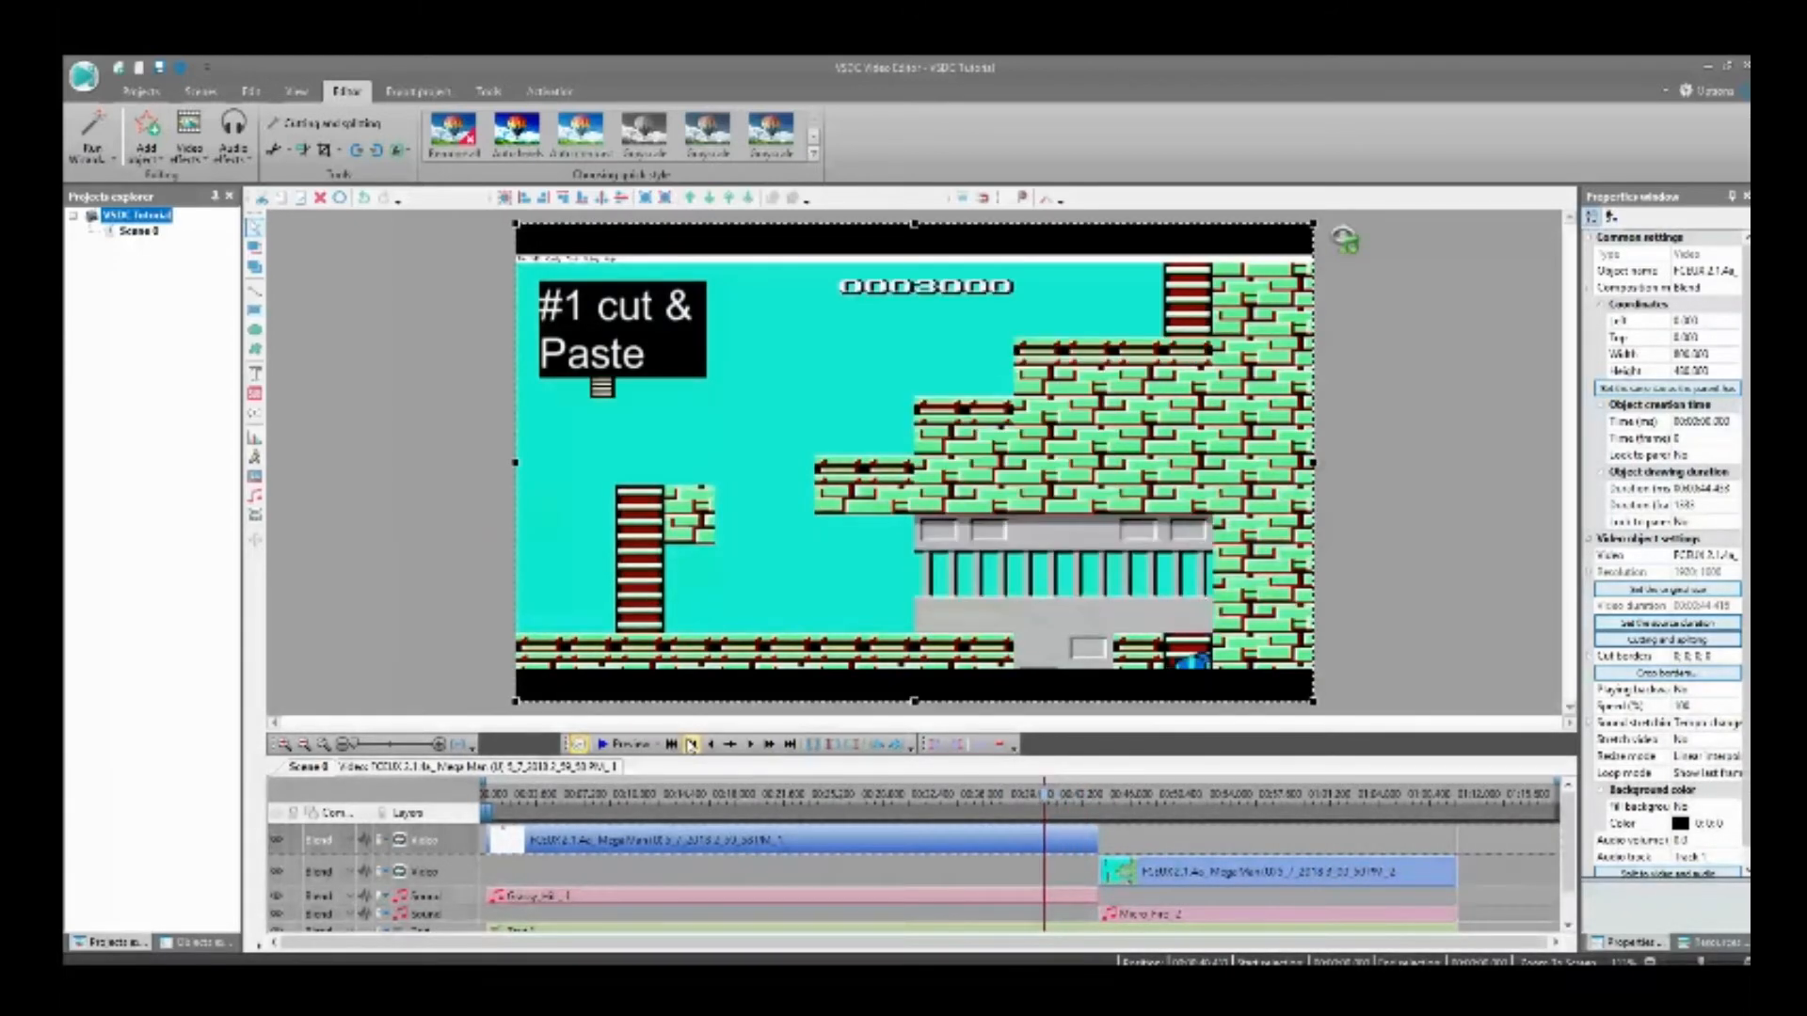
{"action": "left_click", "coordinate": [691, 746]}
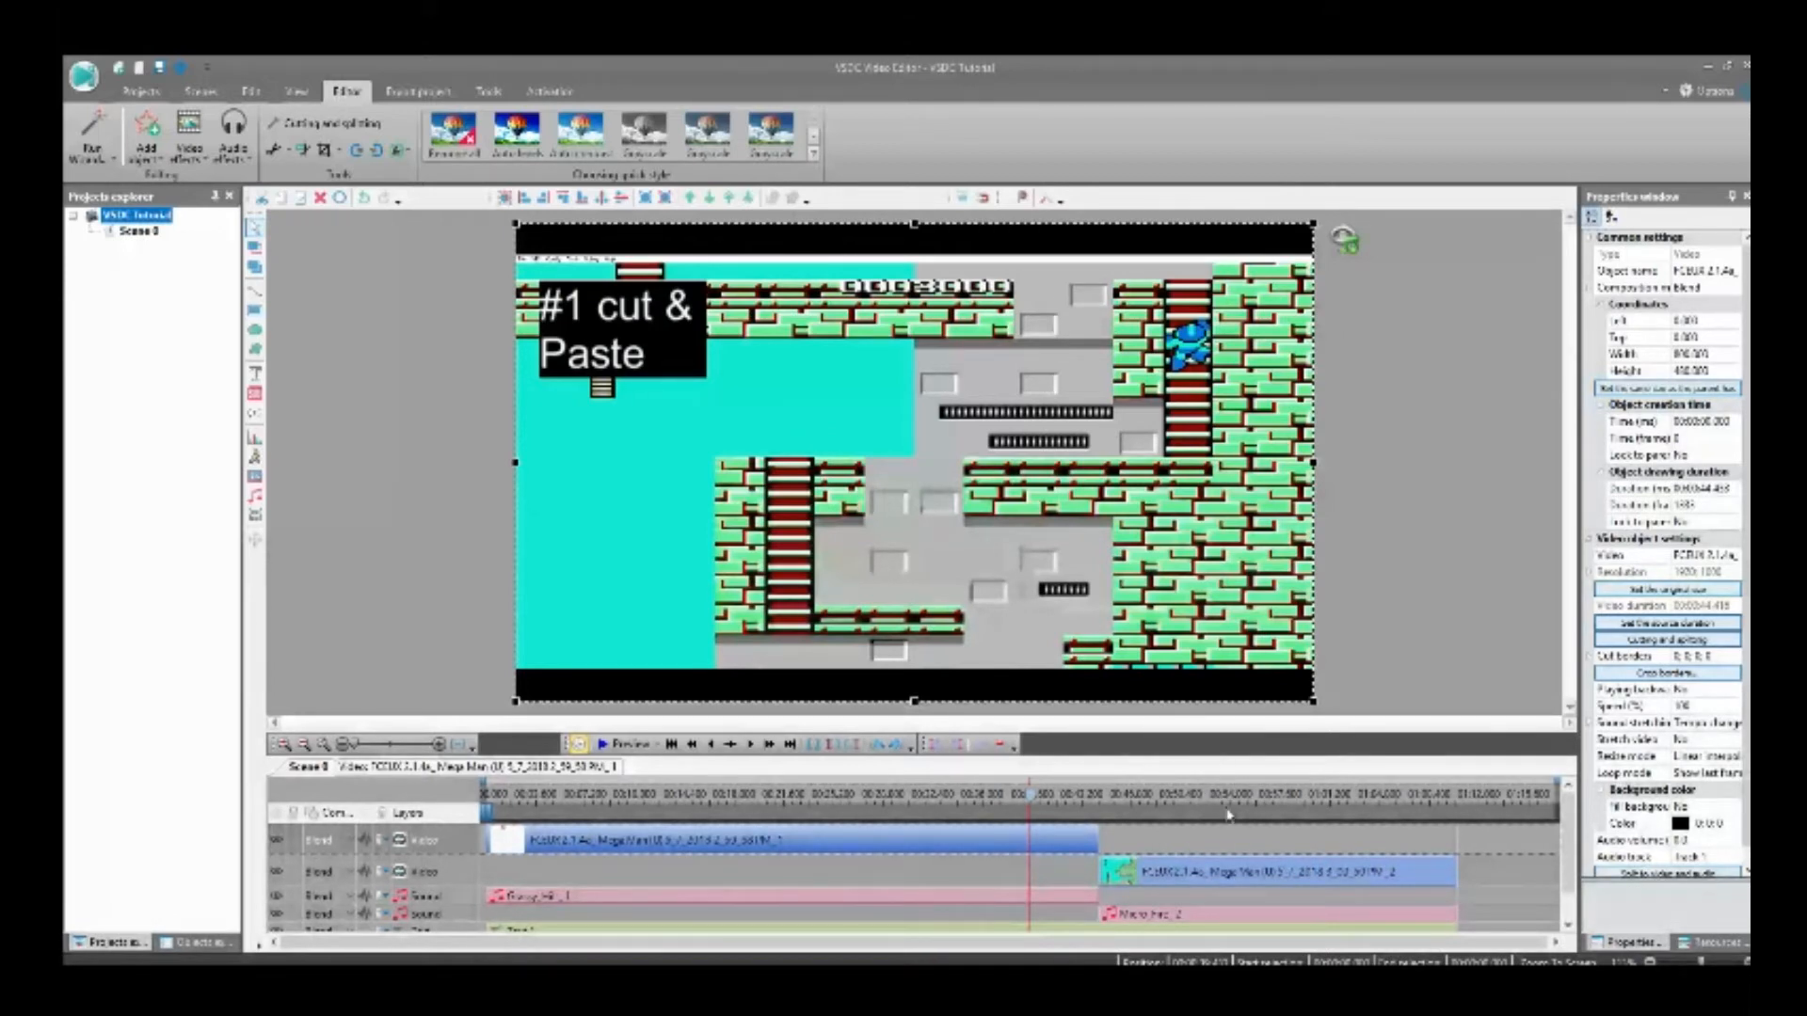
{"action": "double_click", "coordinate": [1308, 833]}
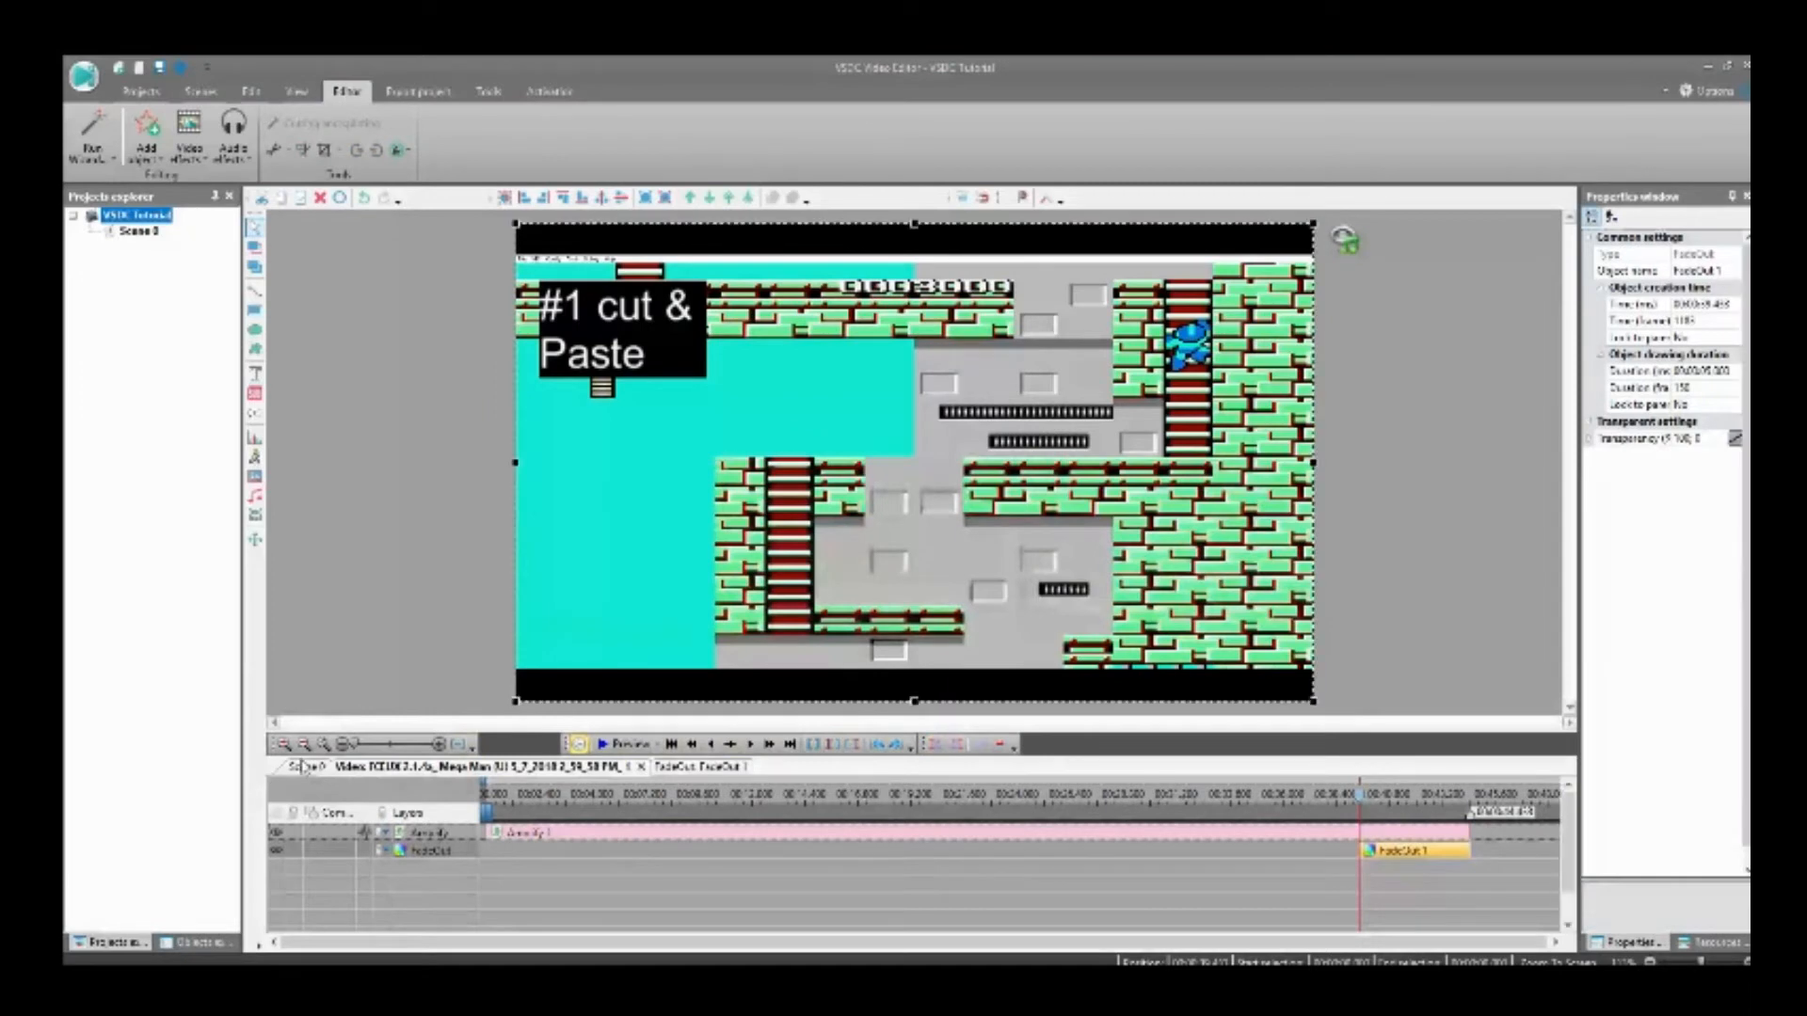
{"action": "left_click", "coordinate": [303, 767]}
{"action": "left_click", "coordinate": [628, 742]}
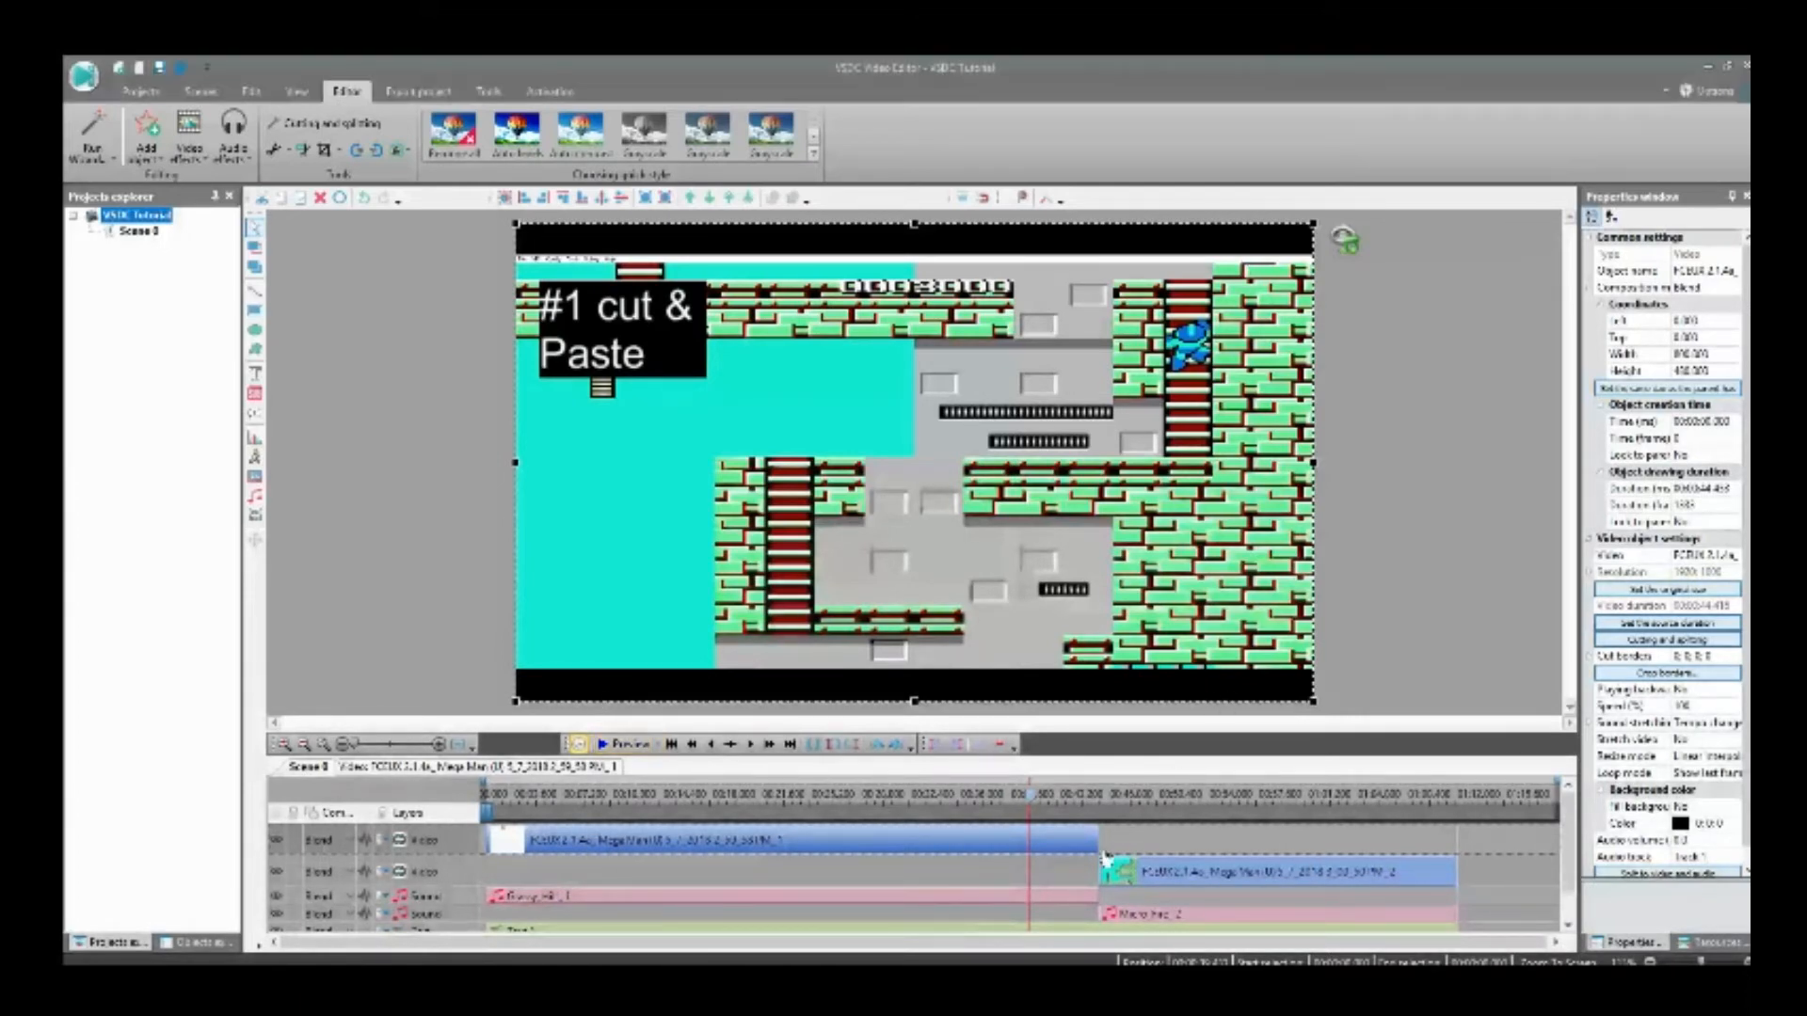
Step: Shift the second gameplay clip away from the first, and realign its start with the end of the first clip
{"action": "left_click_drag", "start_coordinate": [1132, 867], "coordinate": [1233, 870]}
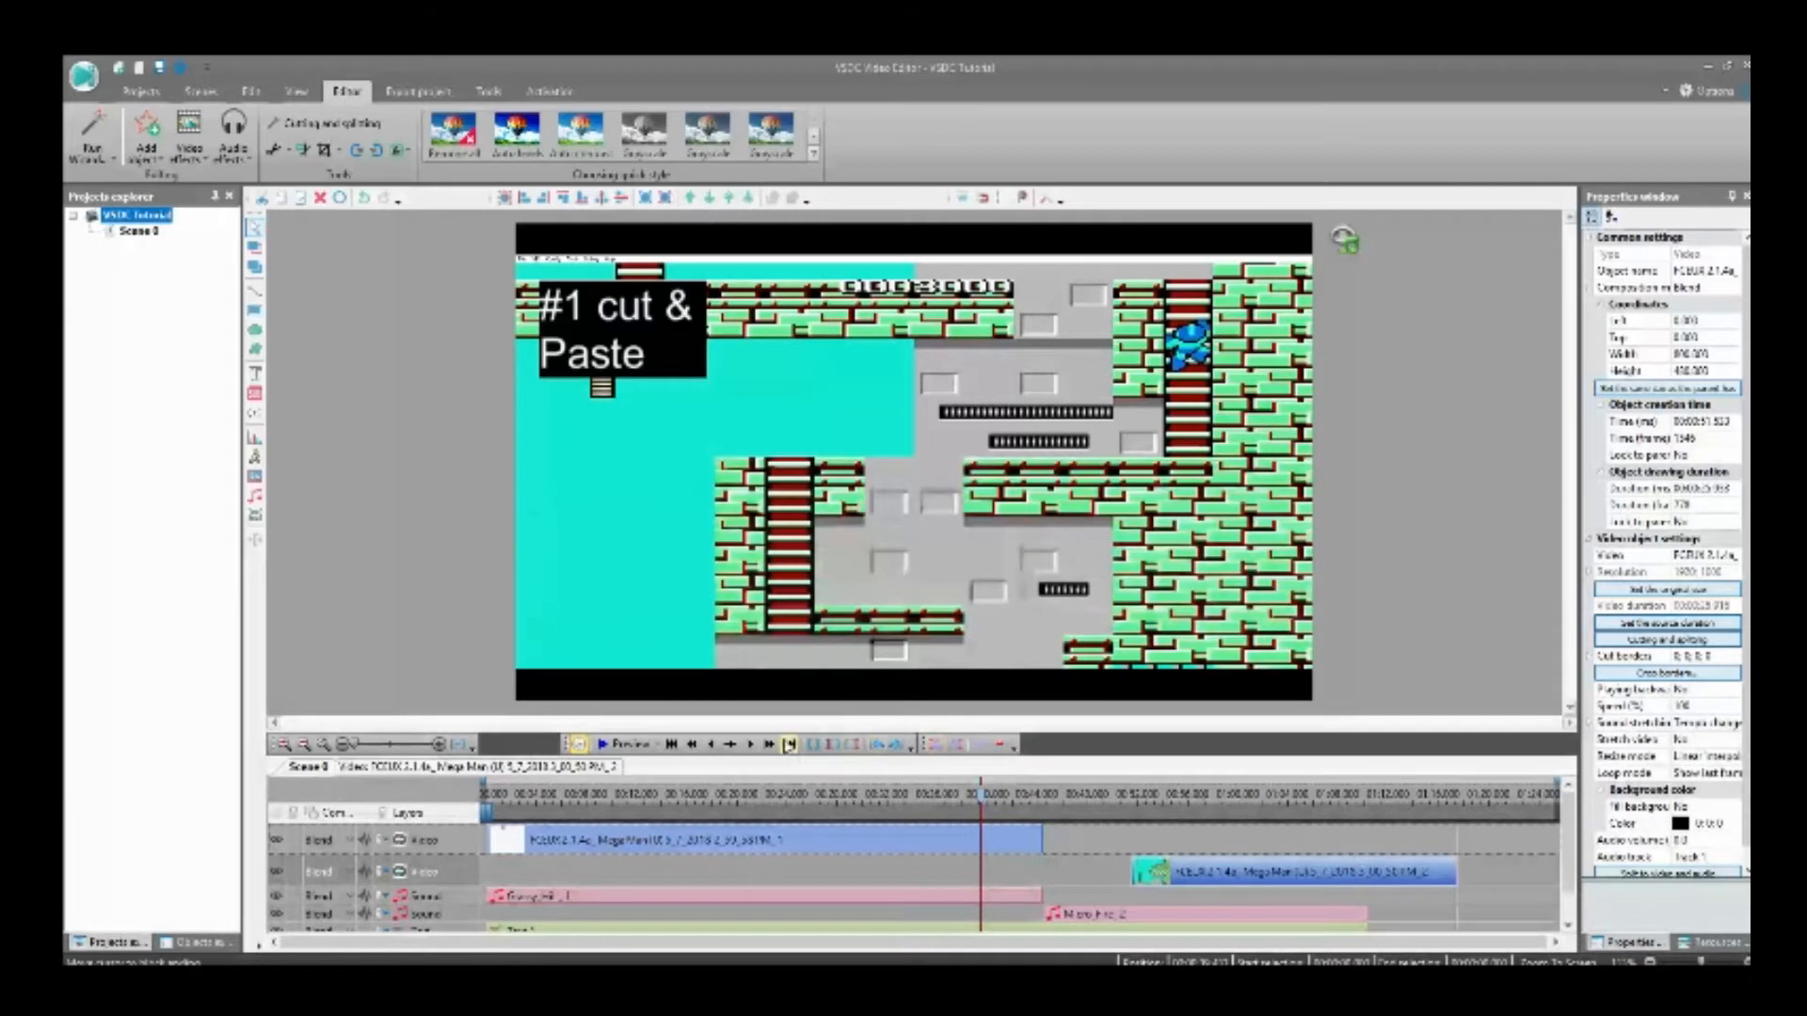
{"action": "left_click", "coordinate": [858, 834]}
{"action": "left_click", "coordinate": [790, 745]}
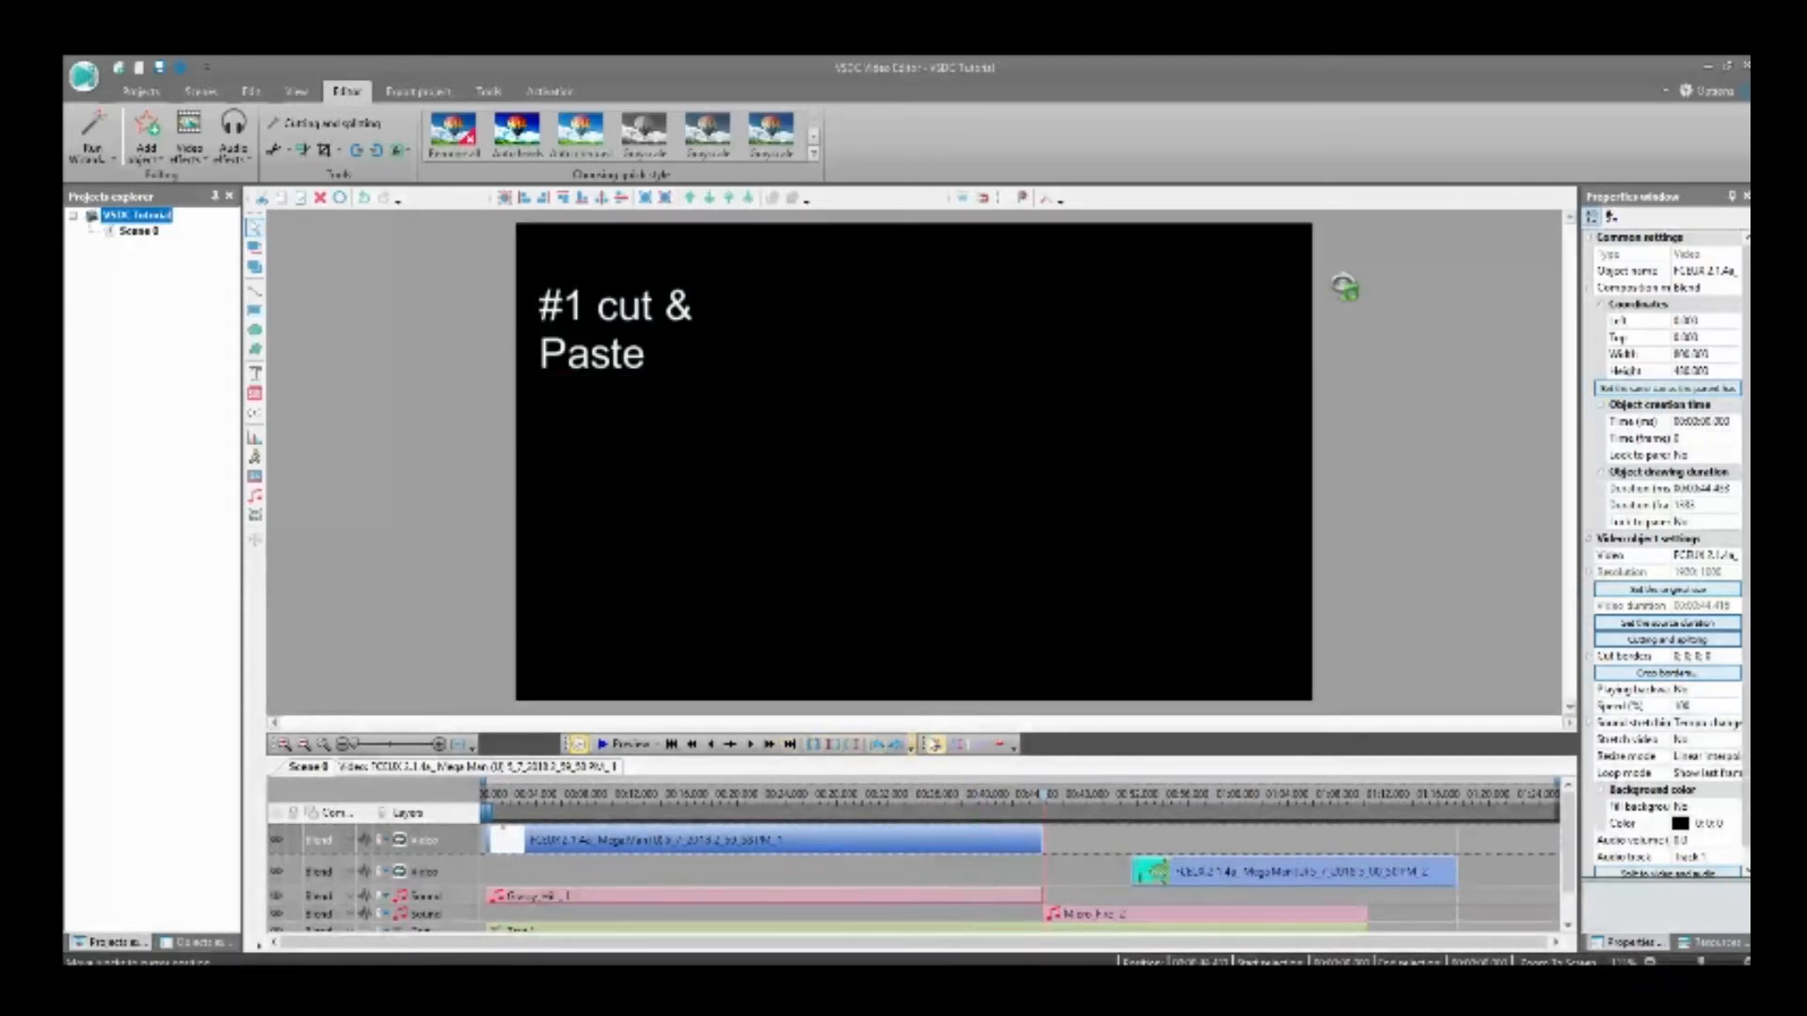
{"action": "left_click", "coordinate": [1188, 870]}
{"action": "left_click", "coordinate": [931, 744]}
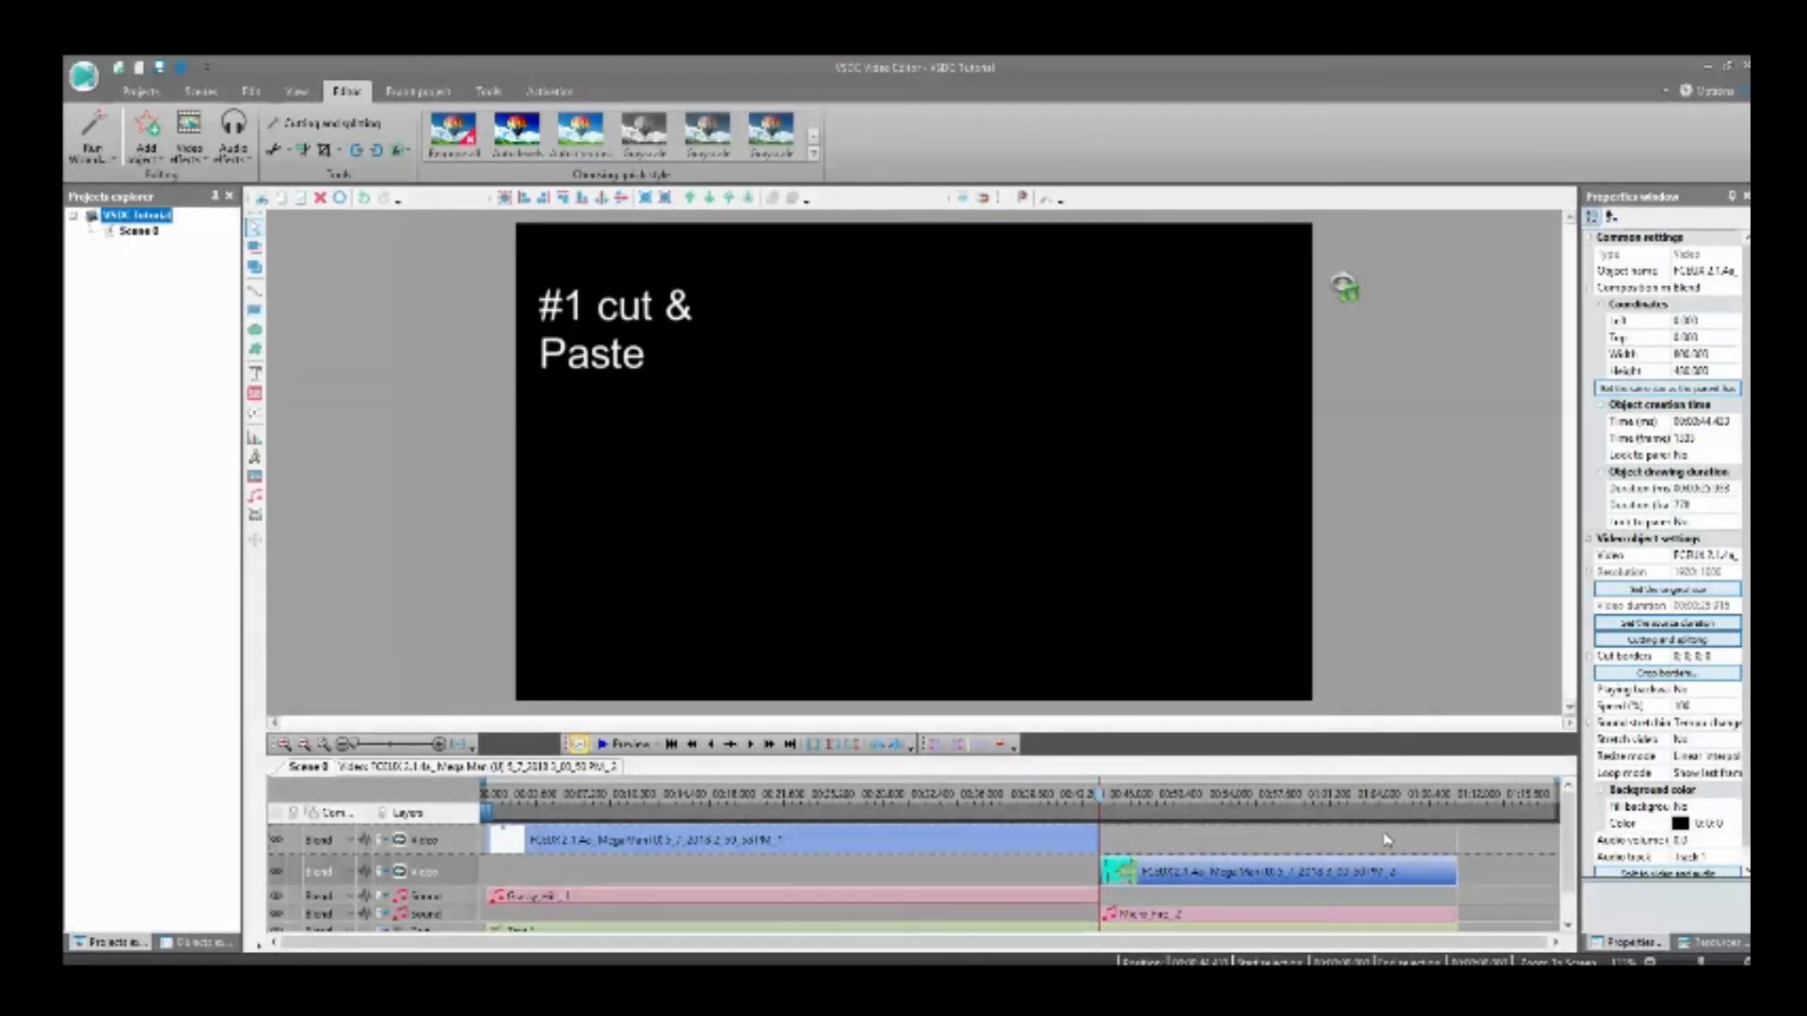
Step: Add a 5-second FadeIn effect at the start of the second gameplay clip and return to the scene
{"action": "double_click", "coordinate": [858, 588]}
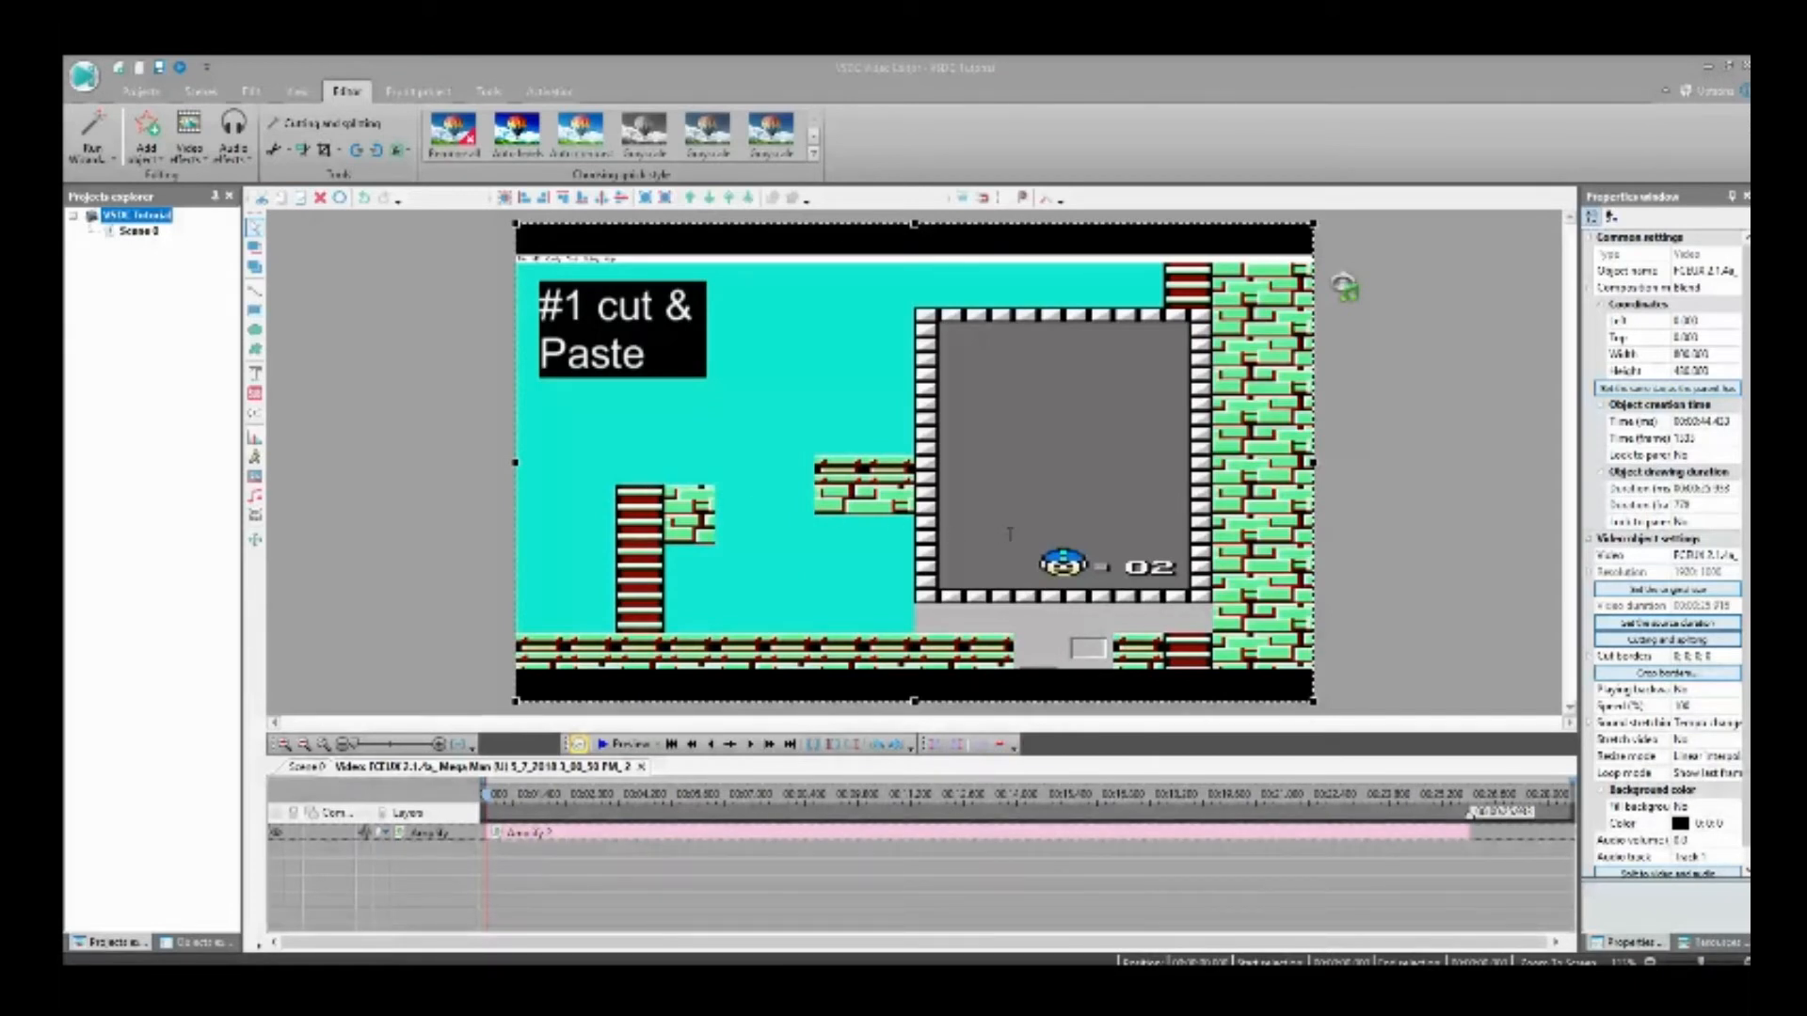
{"action": "left_click", "coordinate": [1060, 601]}
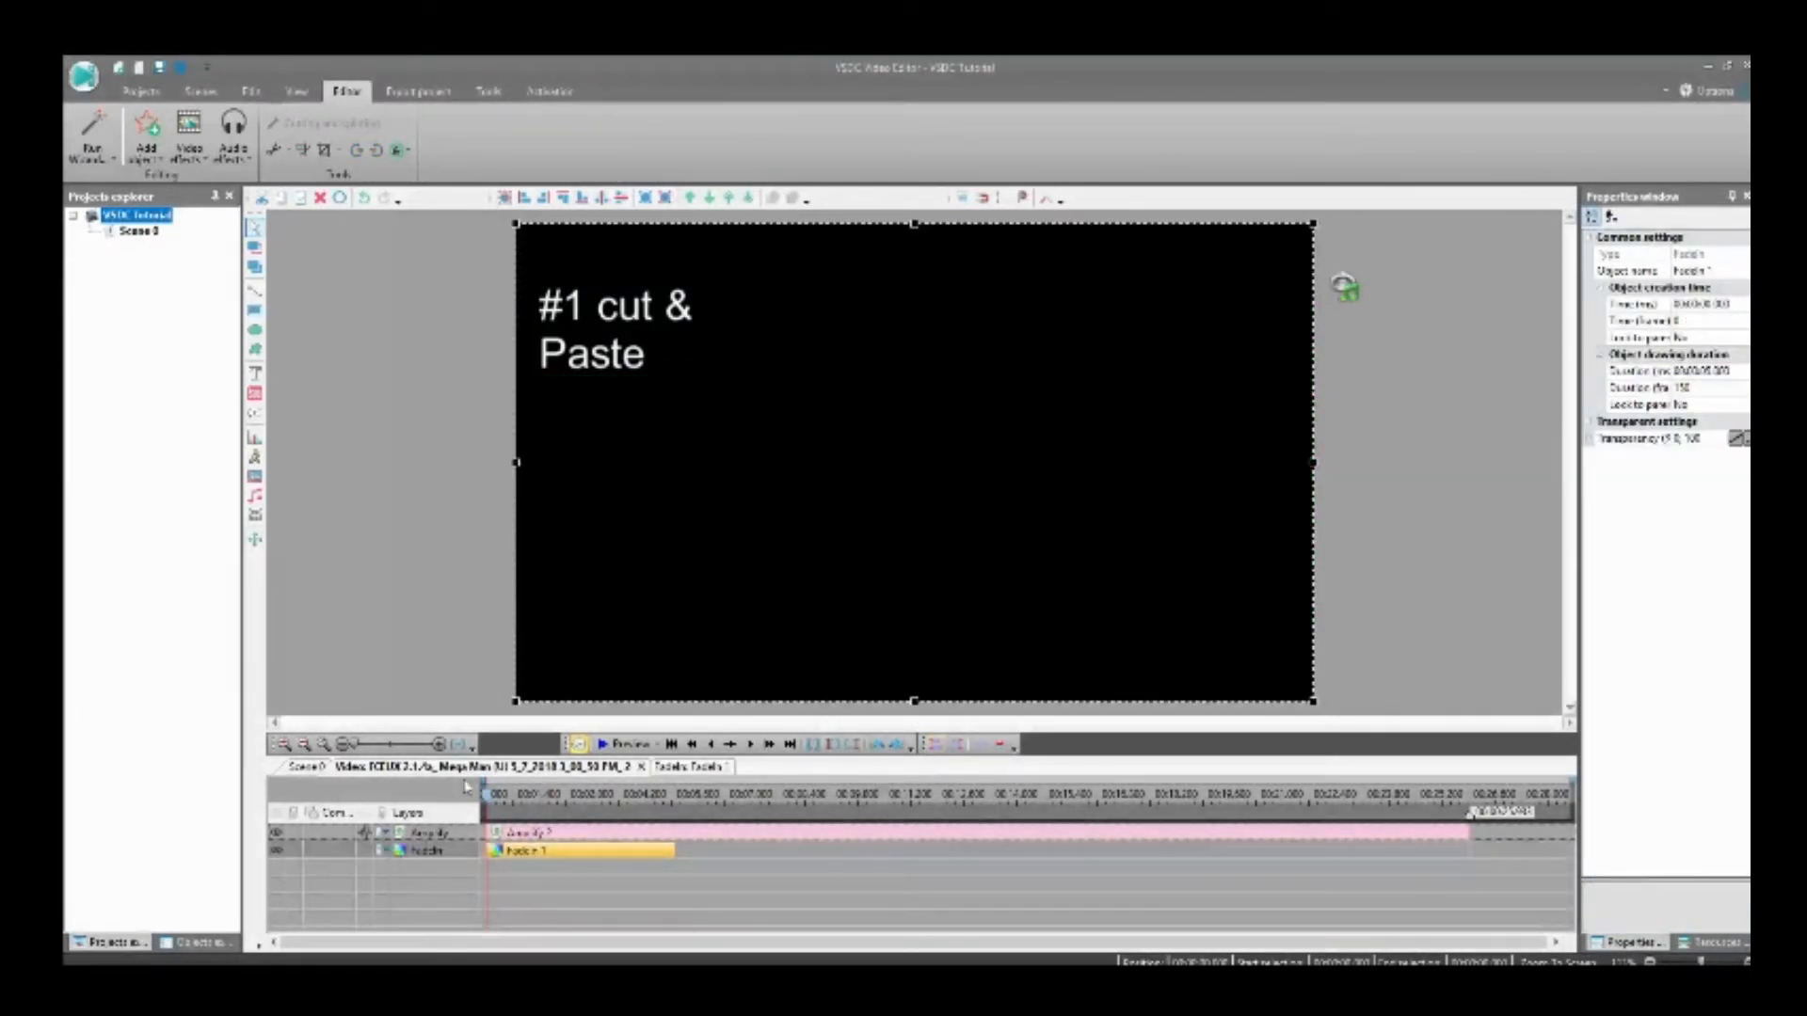
{"action": "left_click", "coordinate": [303, 767]}
Step: Add a 5-second audio fade-out to the Grassy_Hill music track, starting five seconds before its end, and return to the scene
{"action": "left_click", "coordinate": [712, 896]}
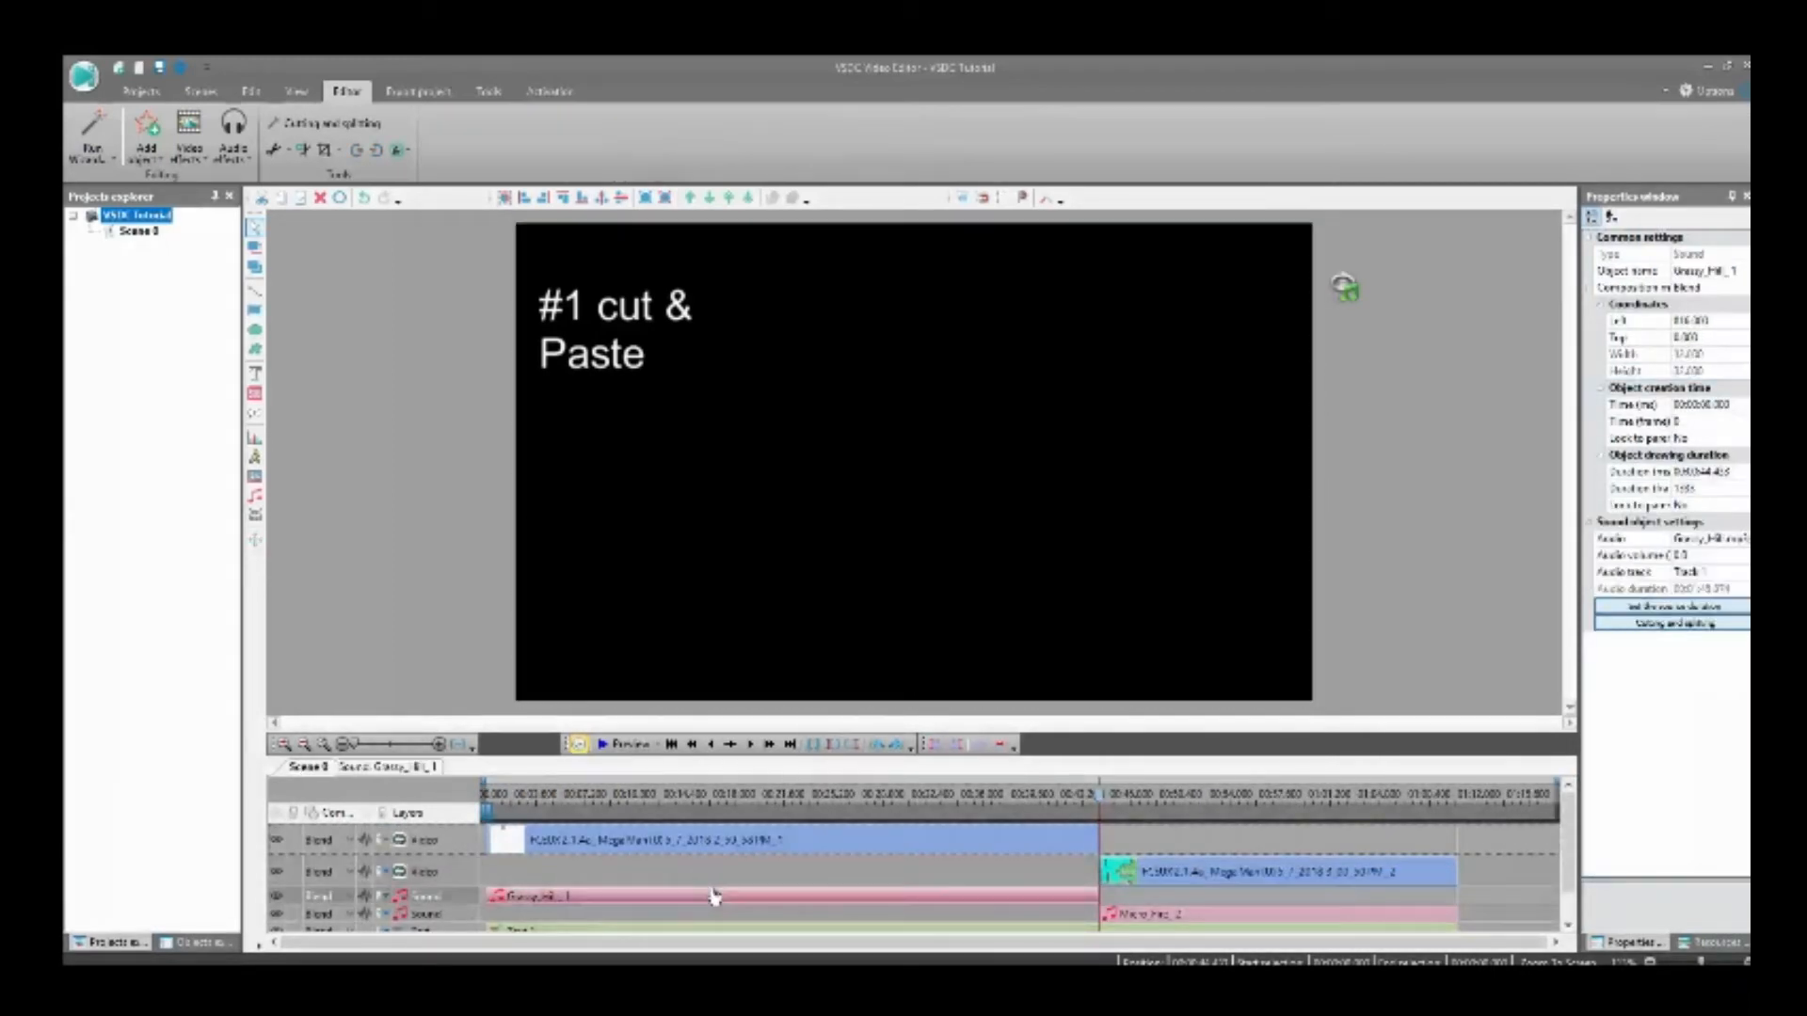
{"action": "left_click", "coordinate": [691, 745]}
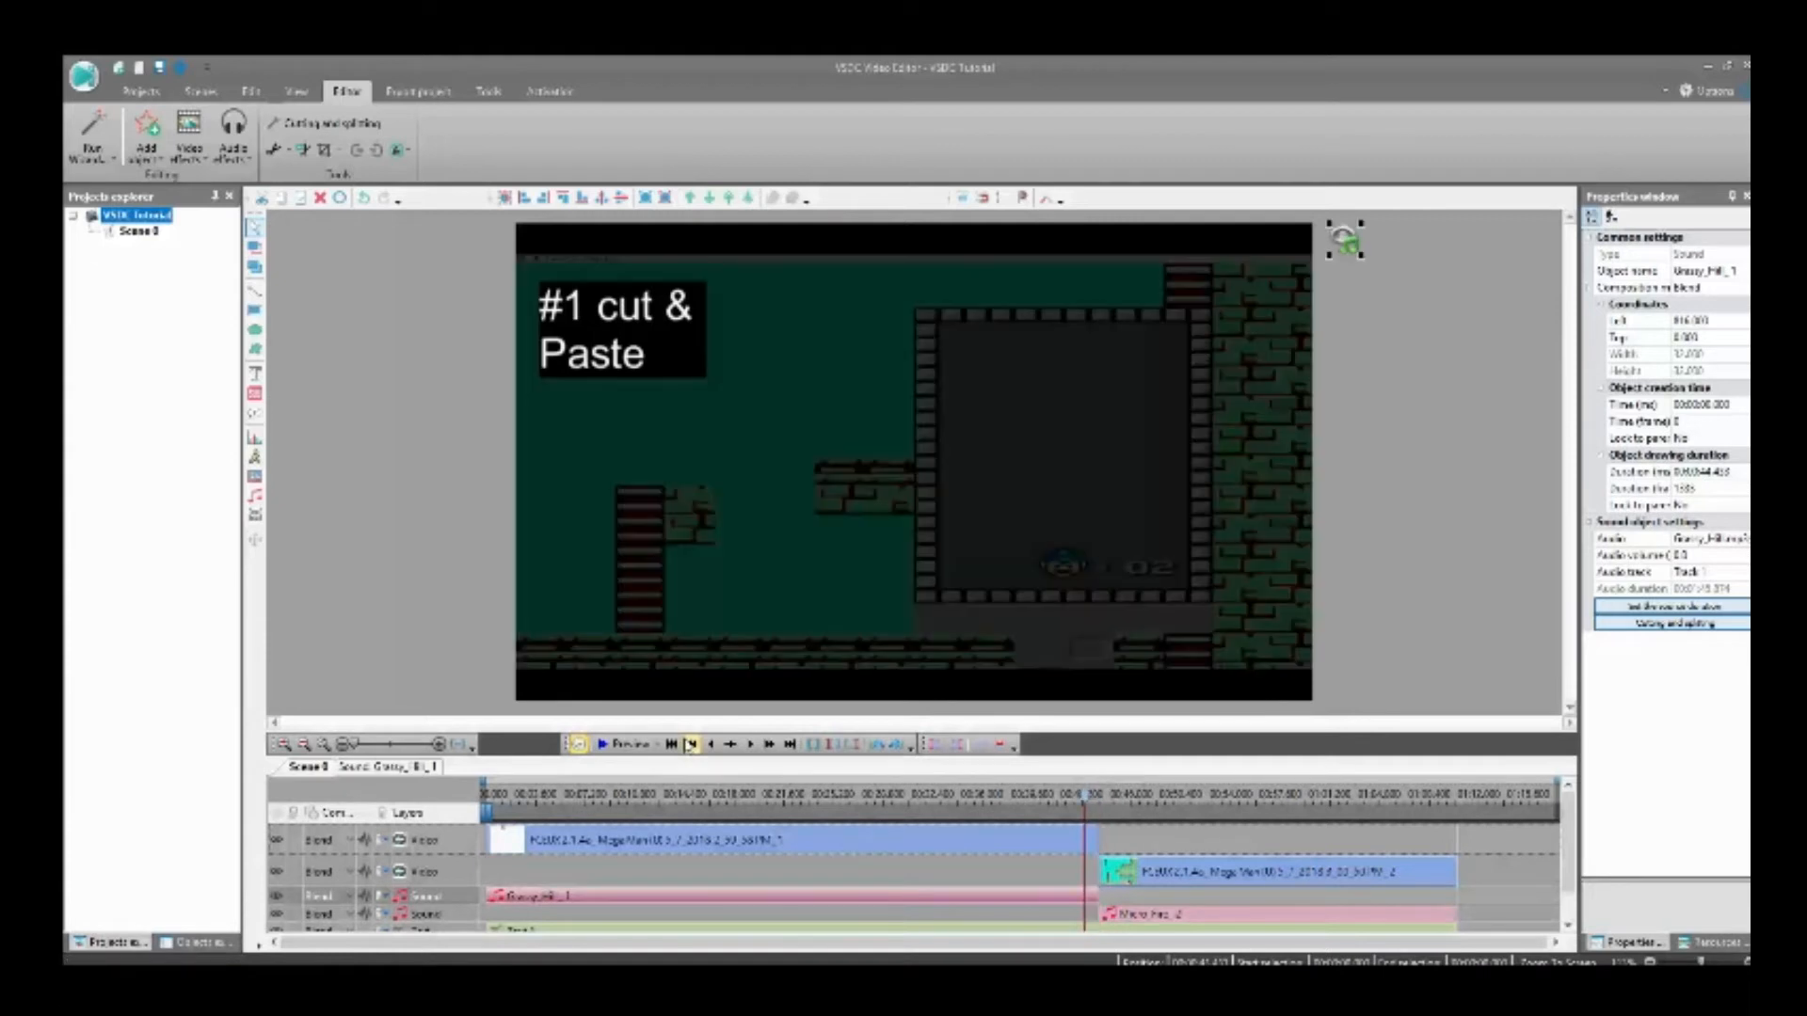
{"action": "left_click", "coordinate": [691, 746]}
{"action": "left_click", "coordinate": [691, 746]}
{"action": "left_click", "coordinate": [691, 745]}
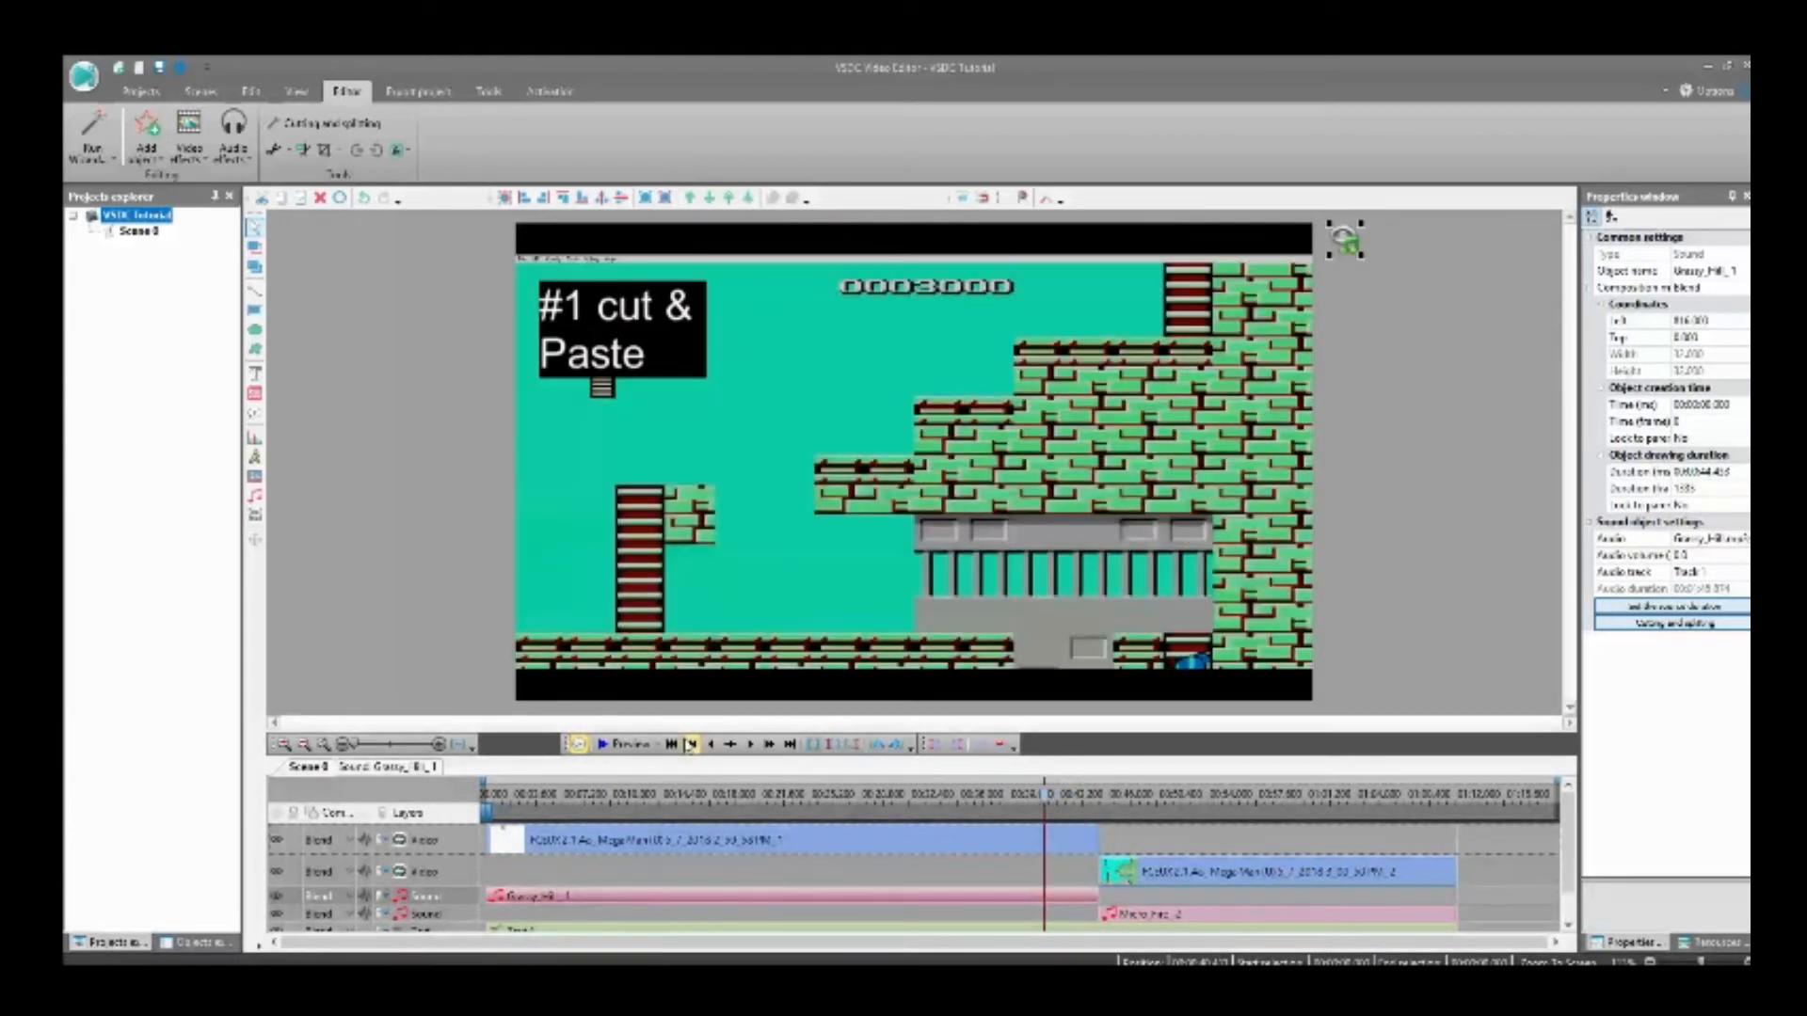
{"action": "left_click", "coordinate": [691, 746]}
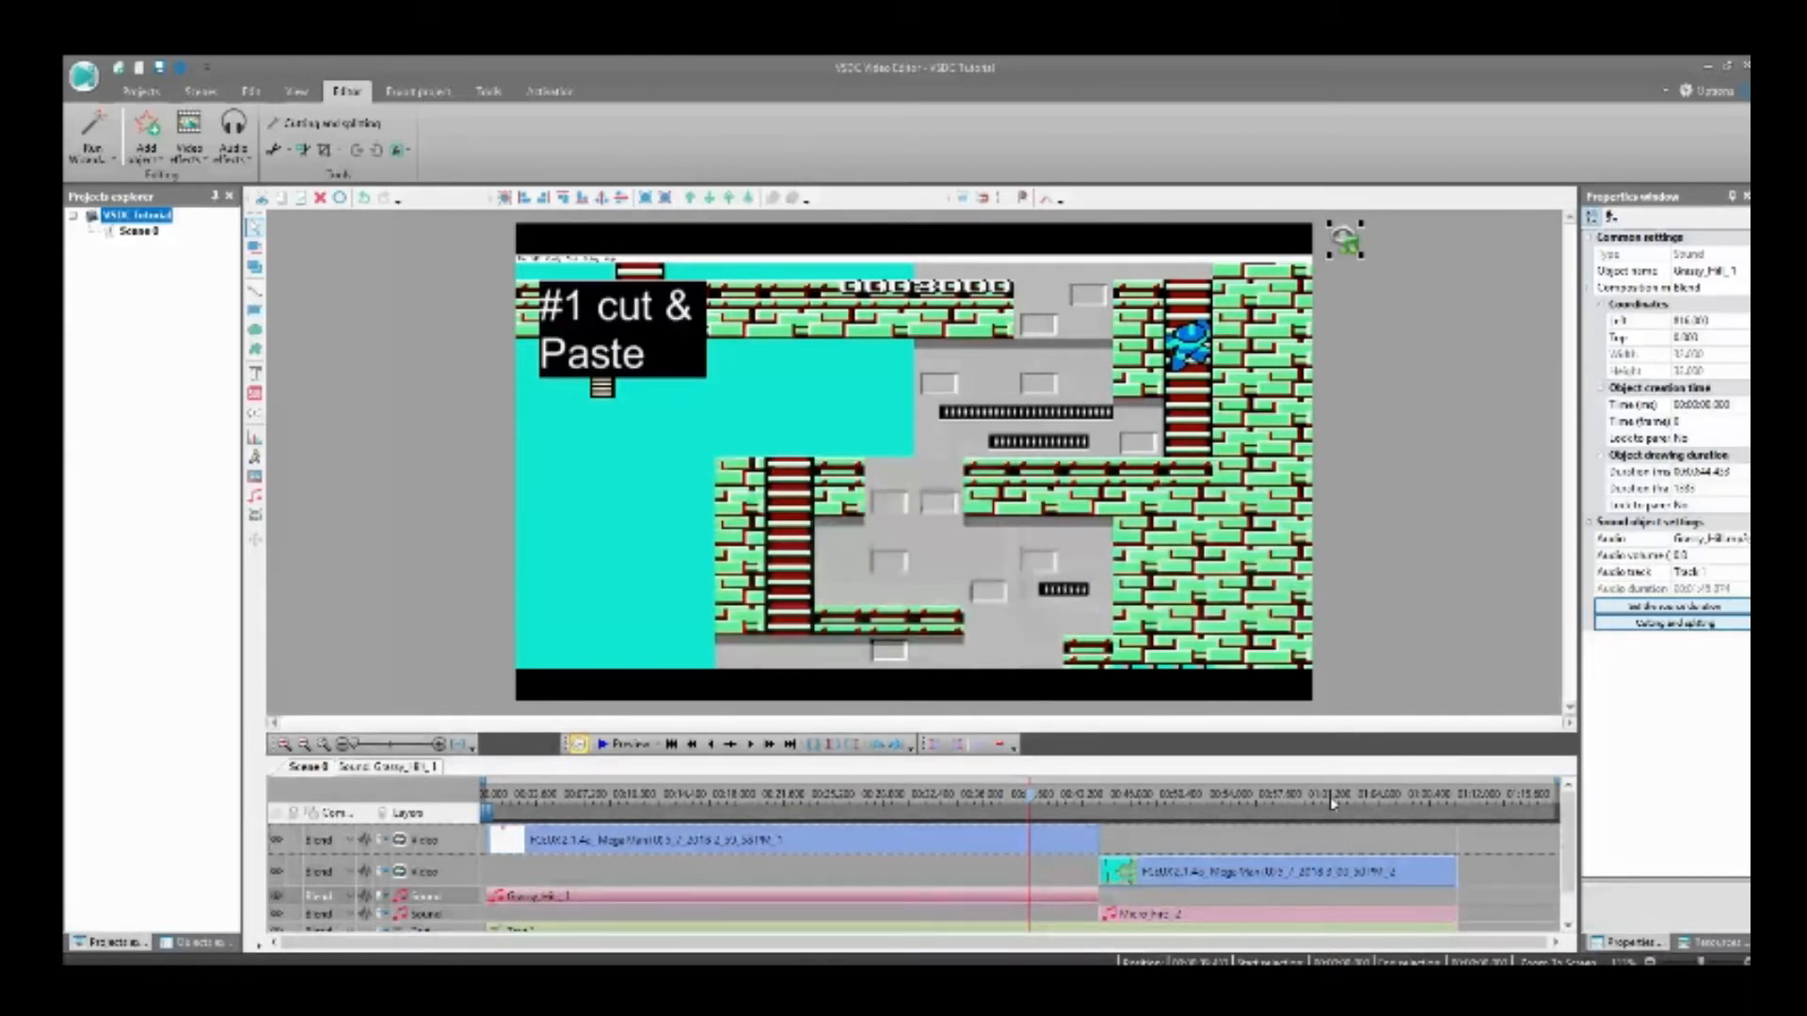
{"action": "double_click", "coordinate": [1430, 847]}
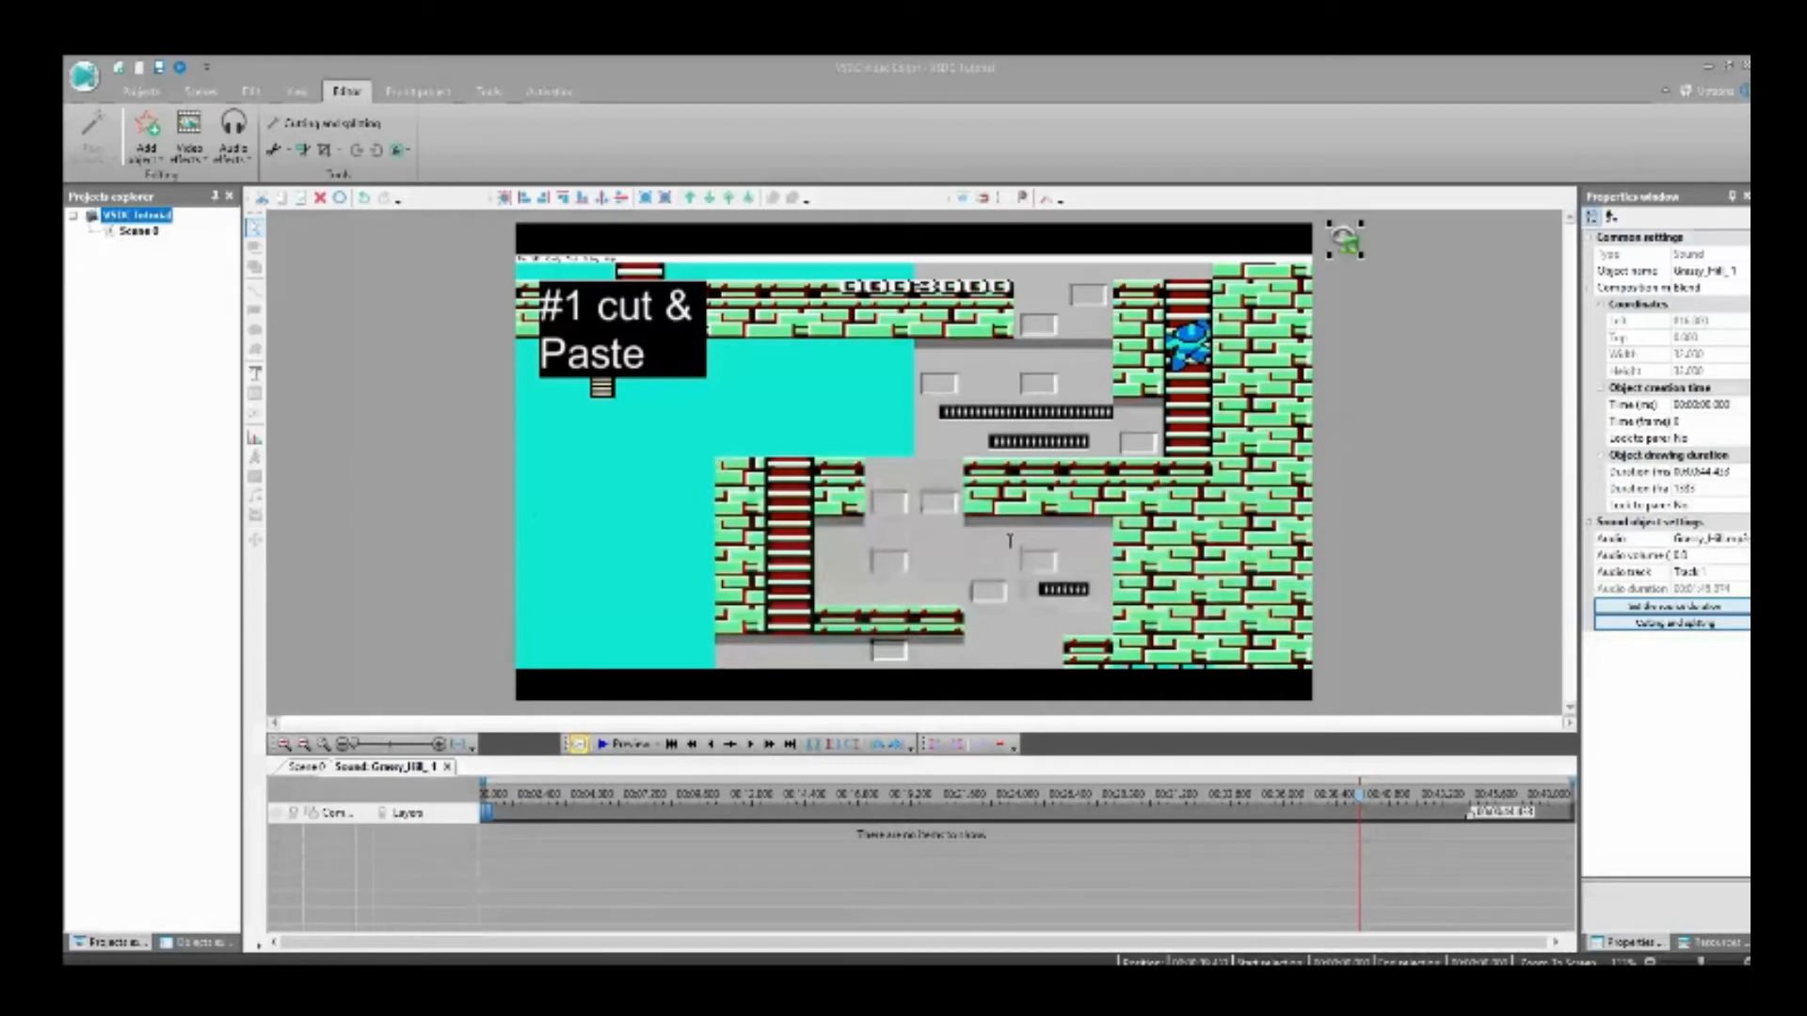
{"action": "left_click", "coordinate": [1048, 597]}
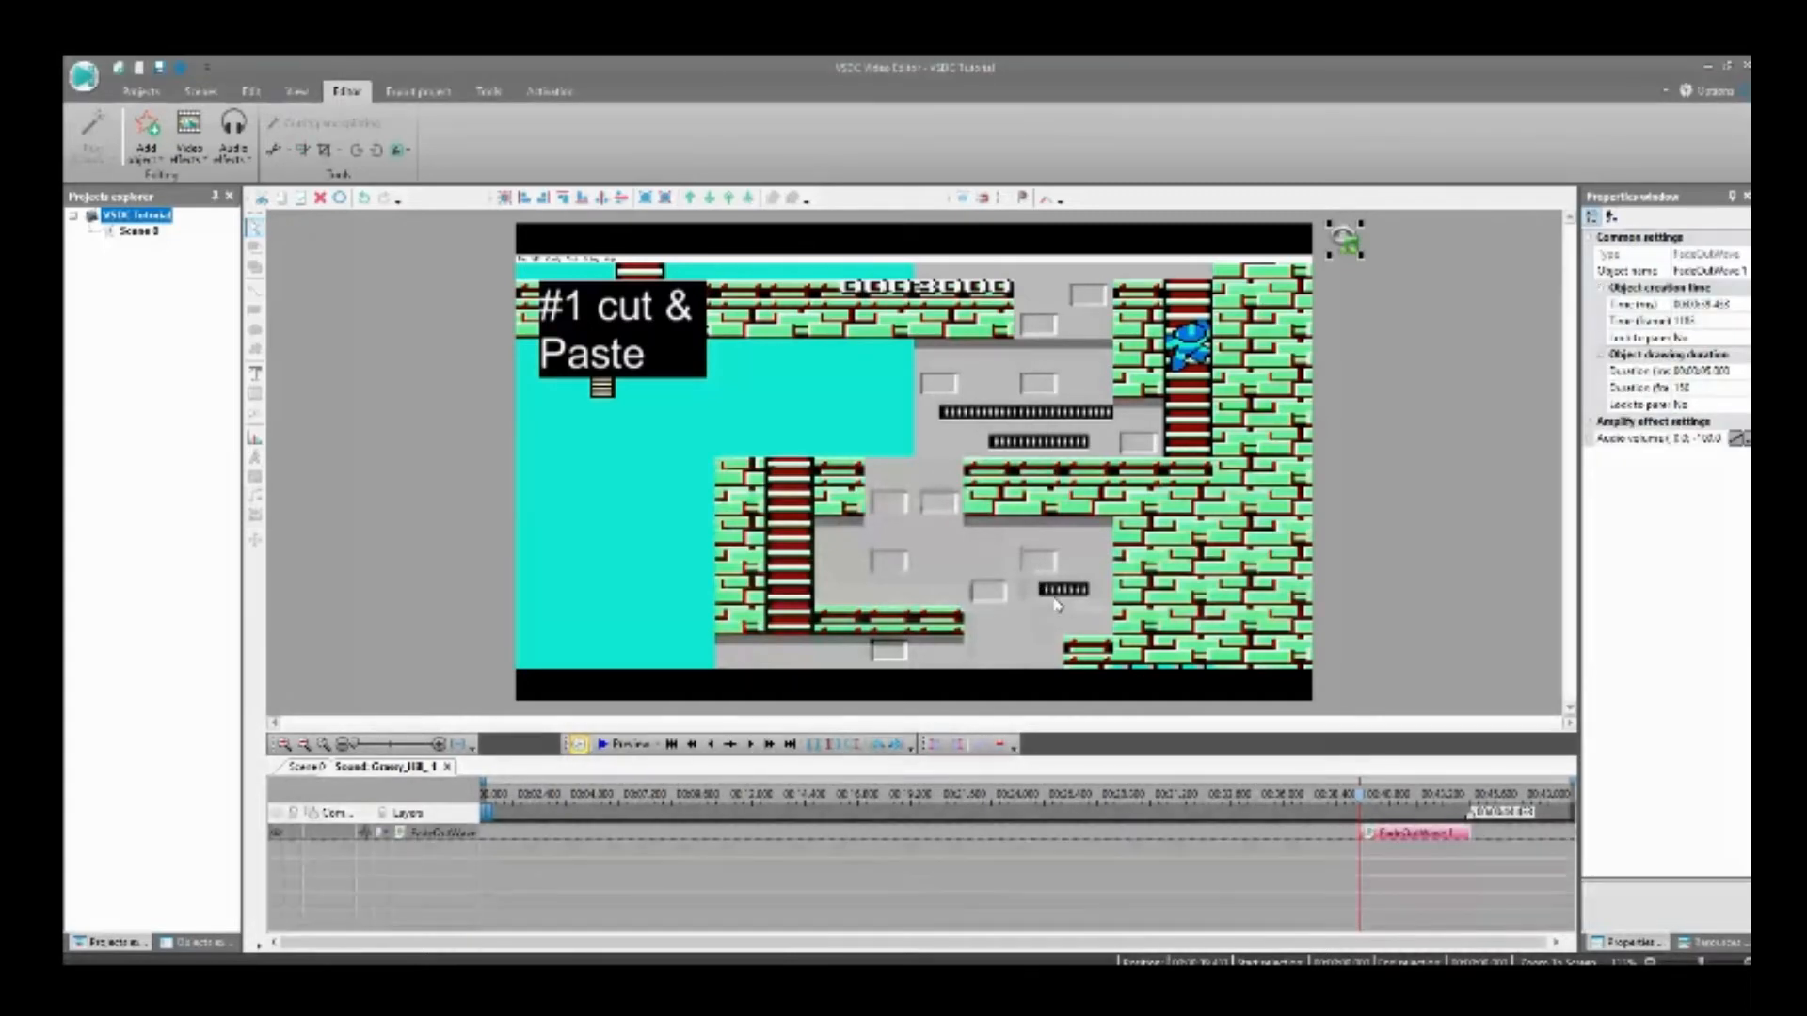
{"action": "left_click", "coordinate": [300, 767]}
Step: Add a 5-second audio fade-in at the start of the Micro_Fire music track and return to the scene
{"action": "left_click", "coordinate": [1147, 905]}
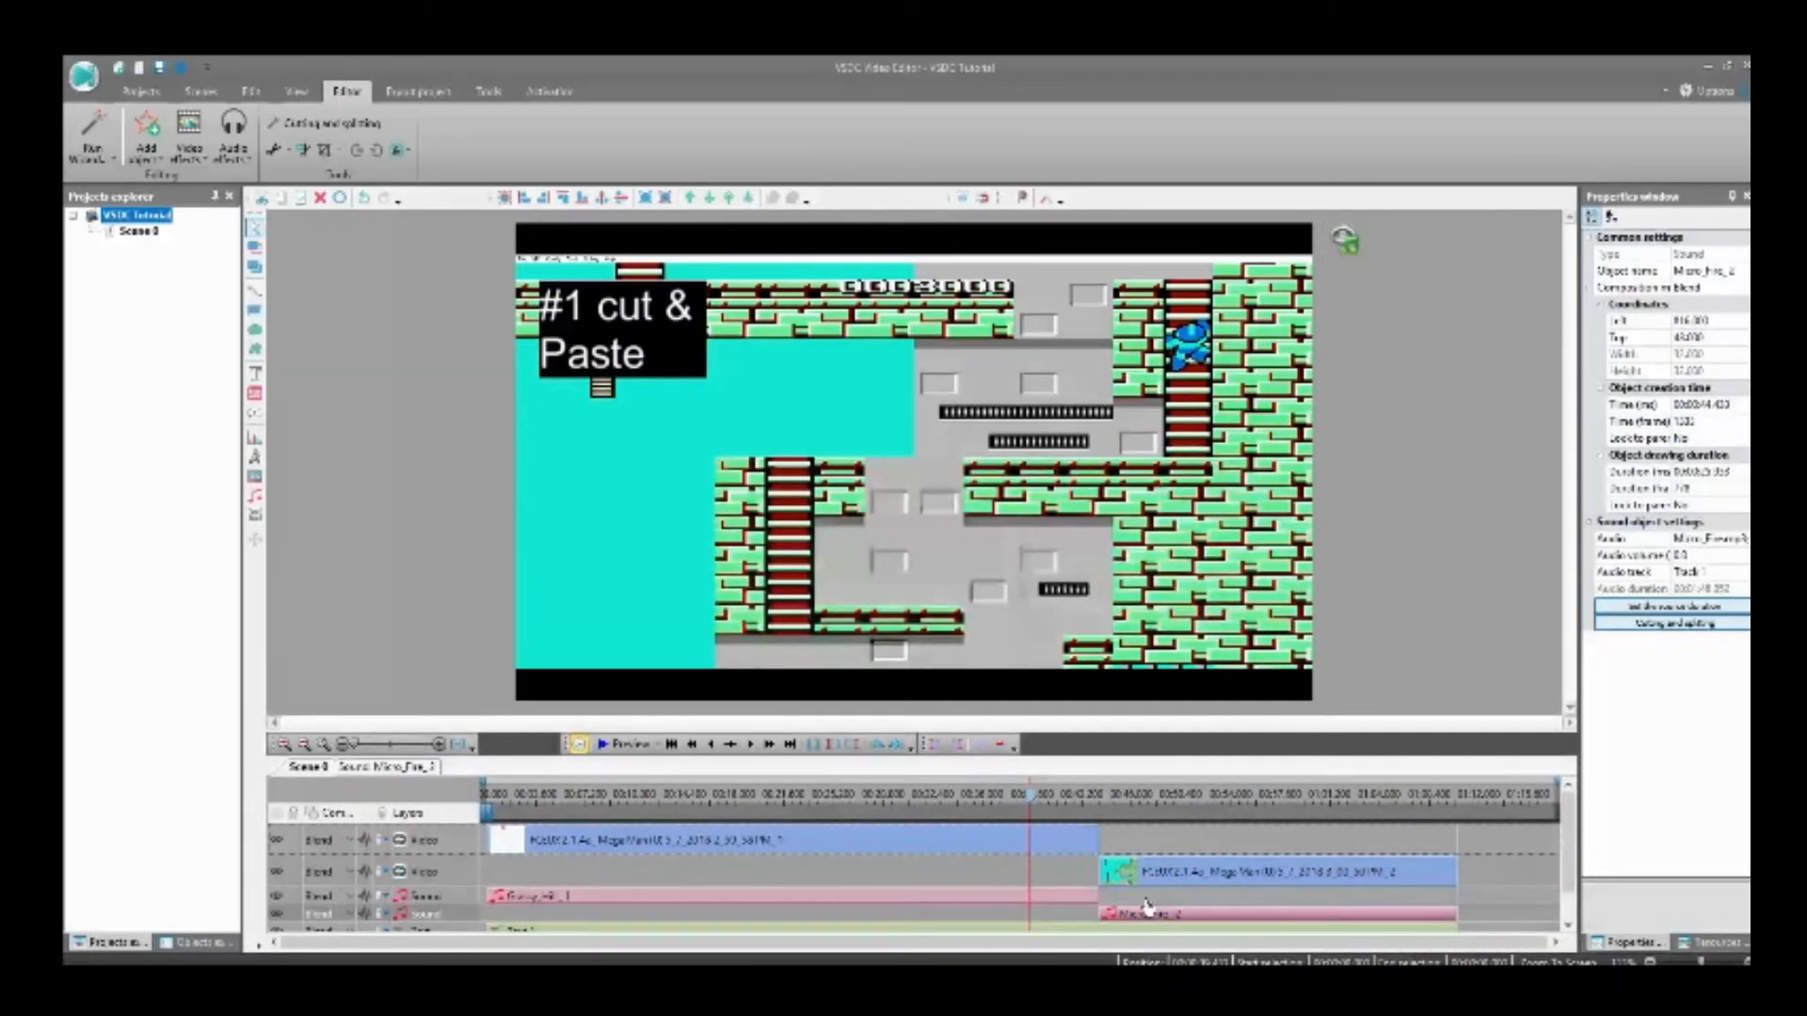
{"action": "left_click", "coordinate": [679, 746]}
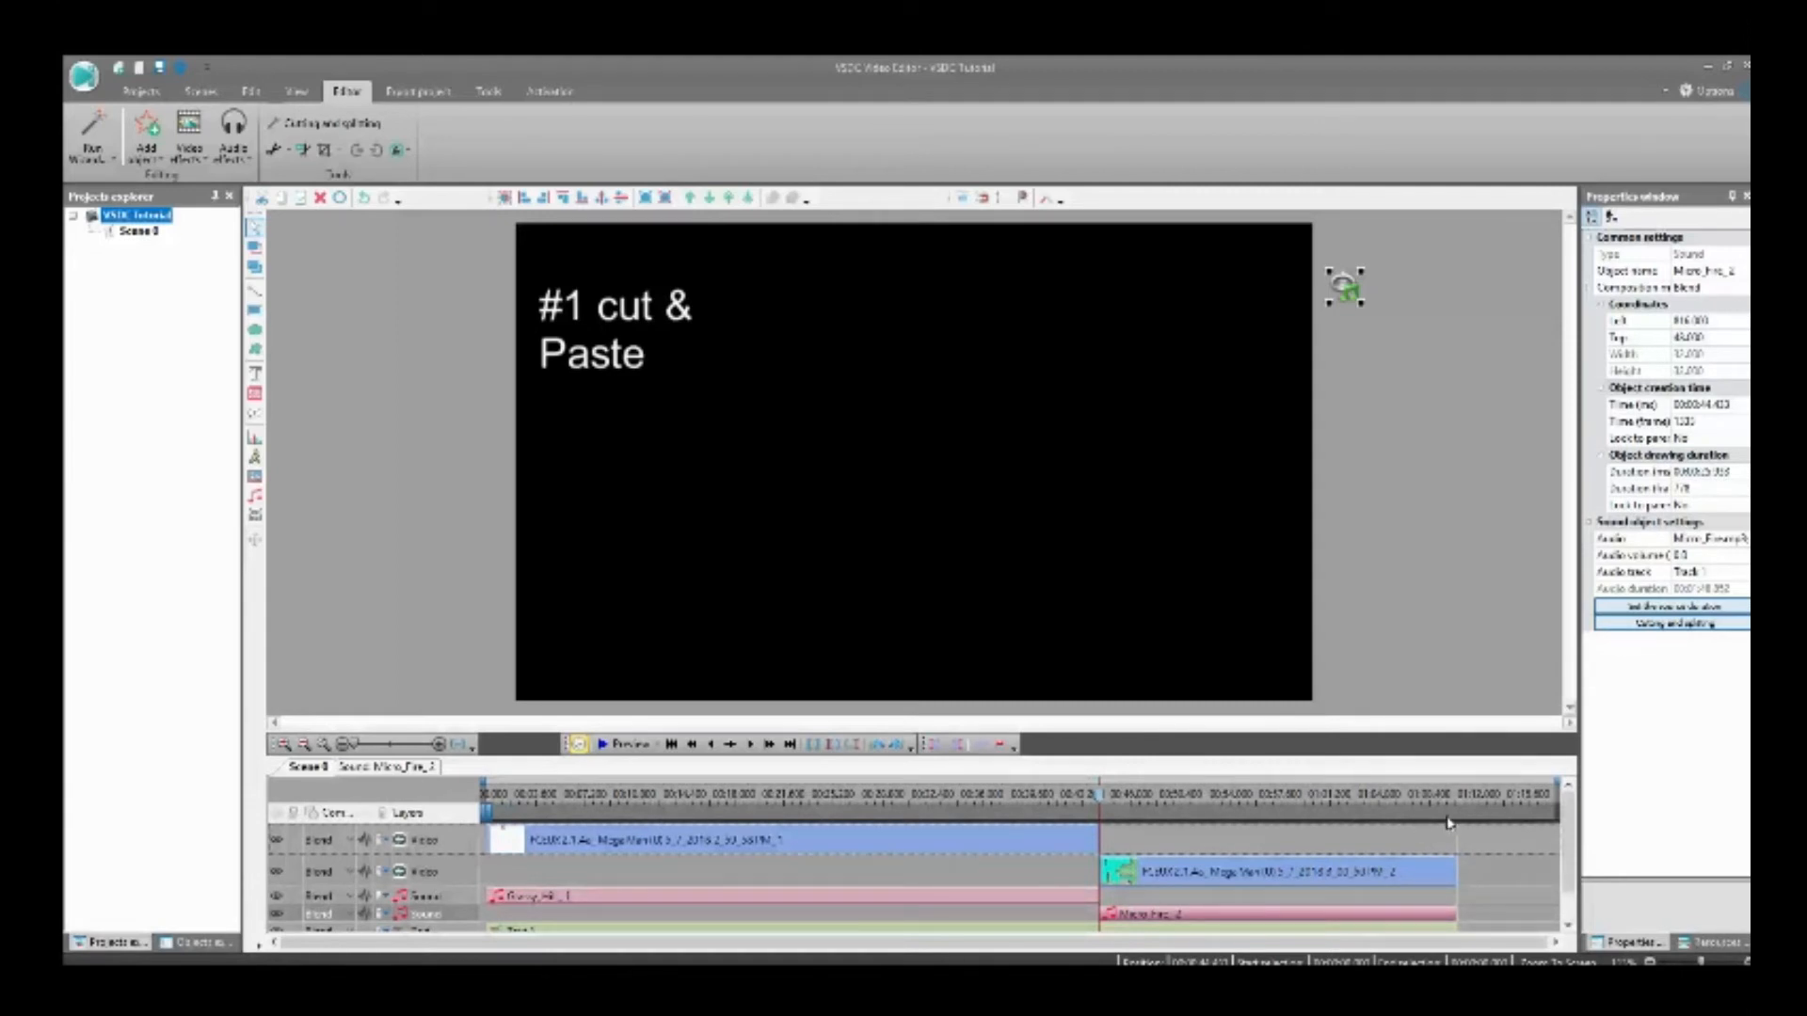
{"action": "double_click", "coordinate": [1529, 843]}
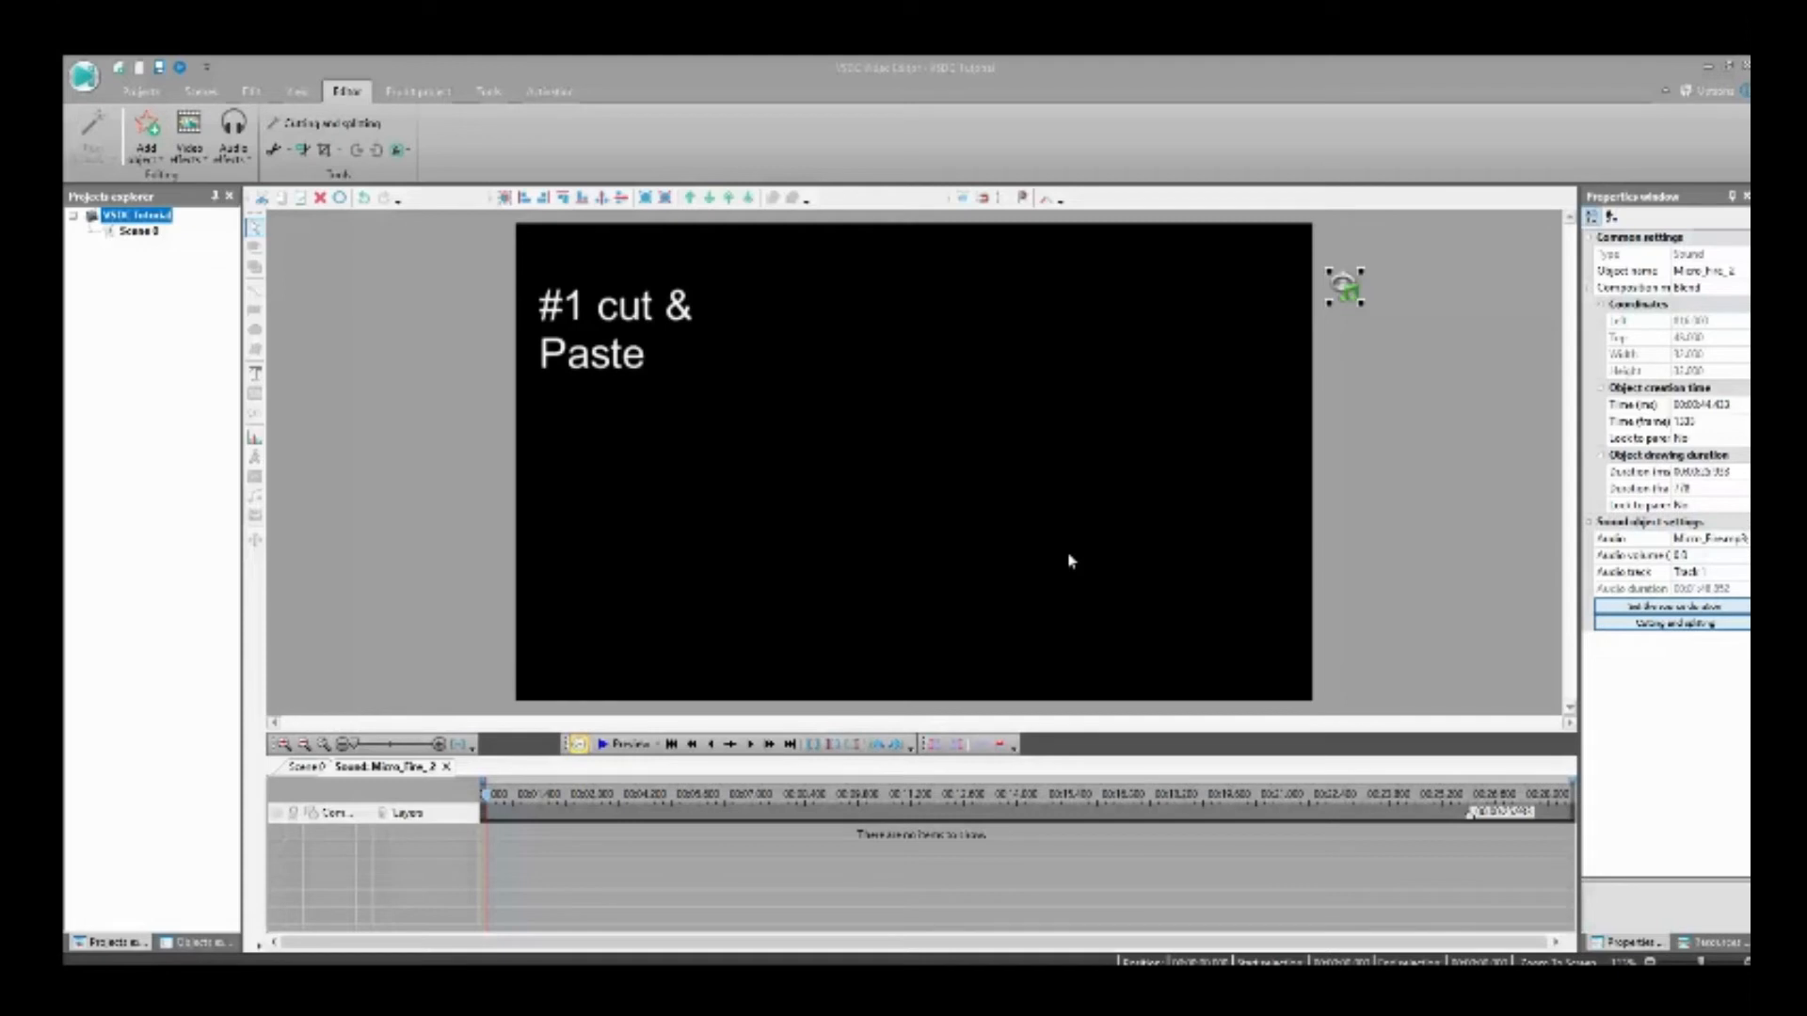
{"action": "left_click", "coordinate": [1067, 603]}
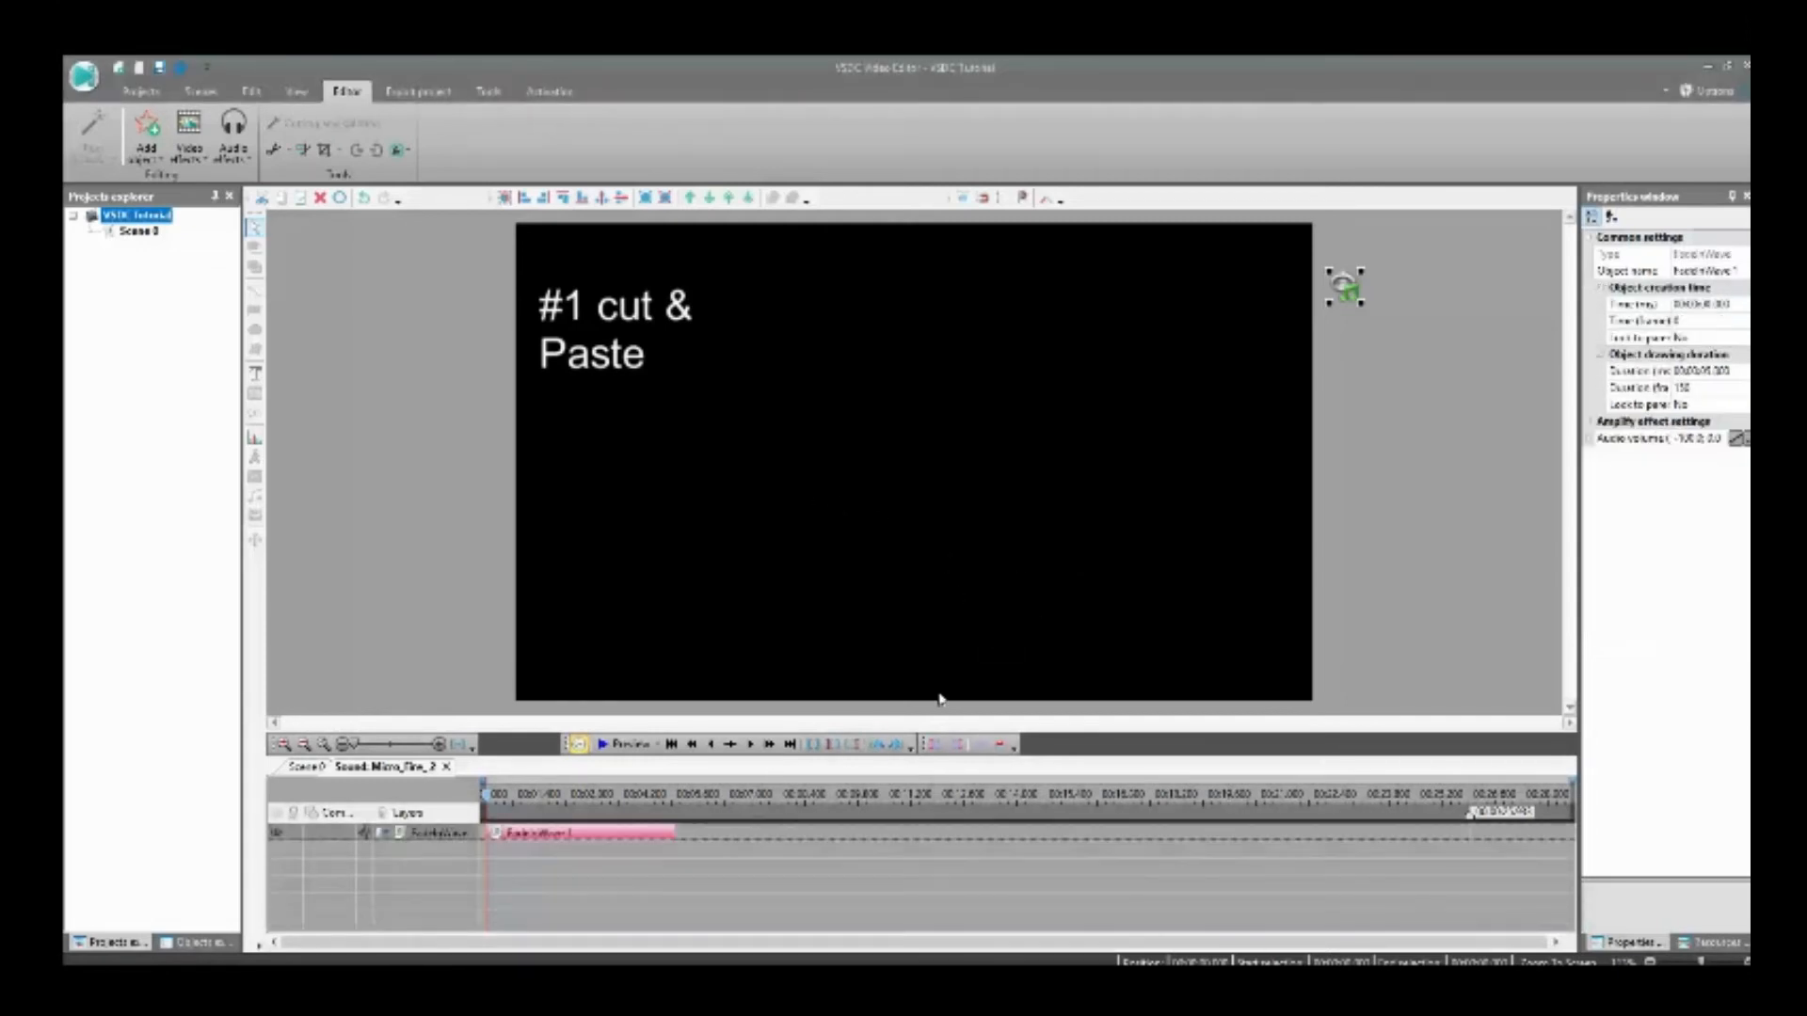
{"action": "left_click", "coordinate": [305, 767]}
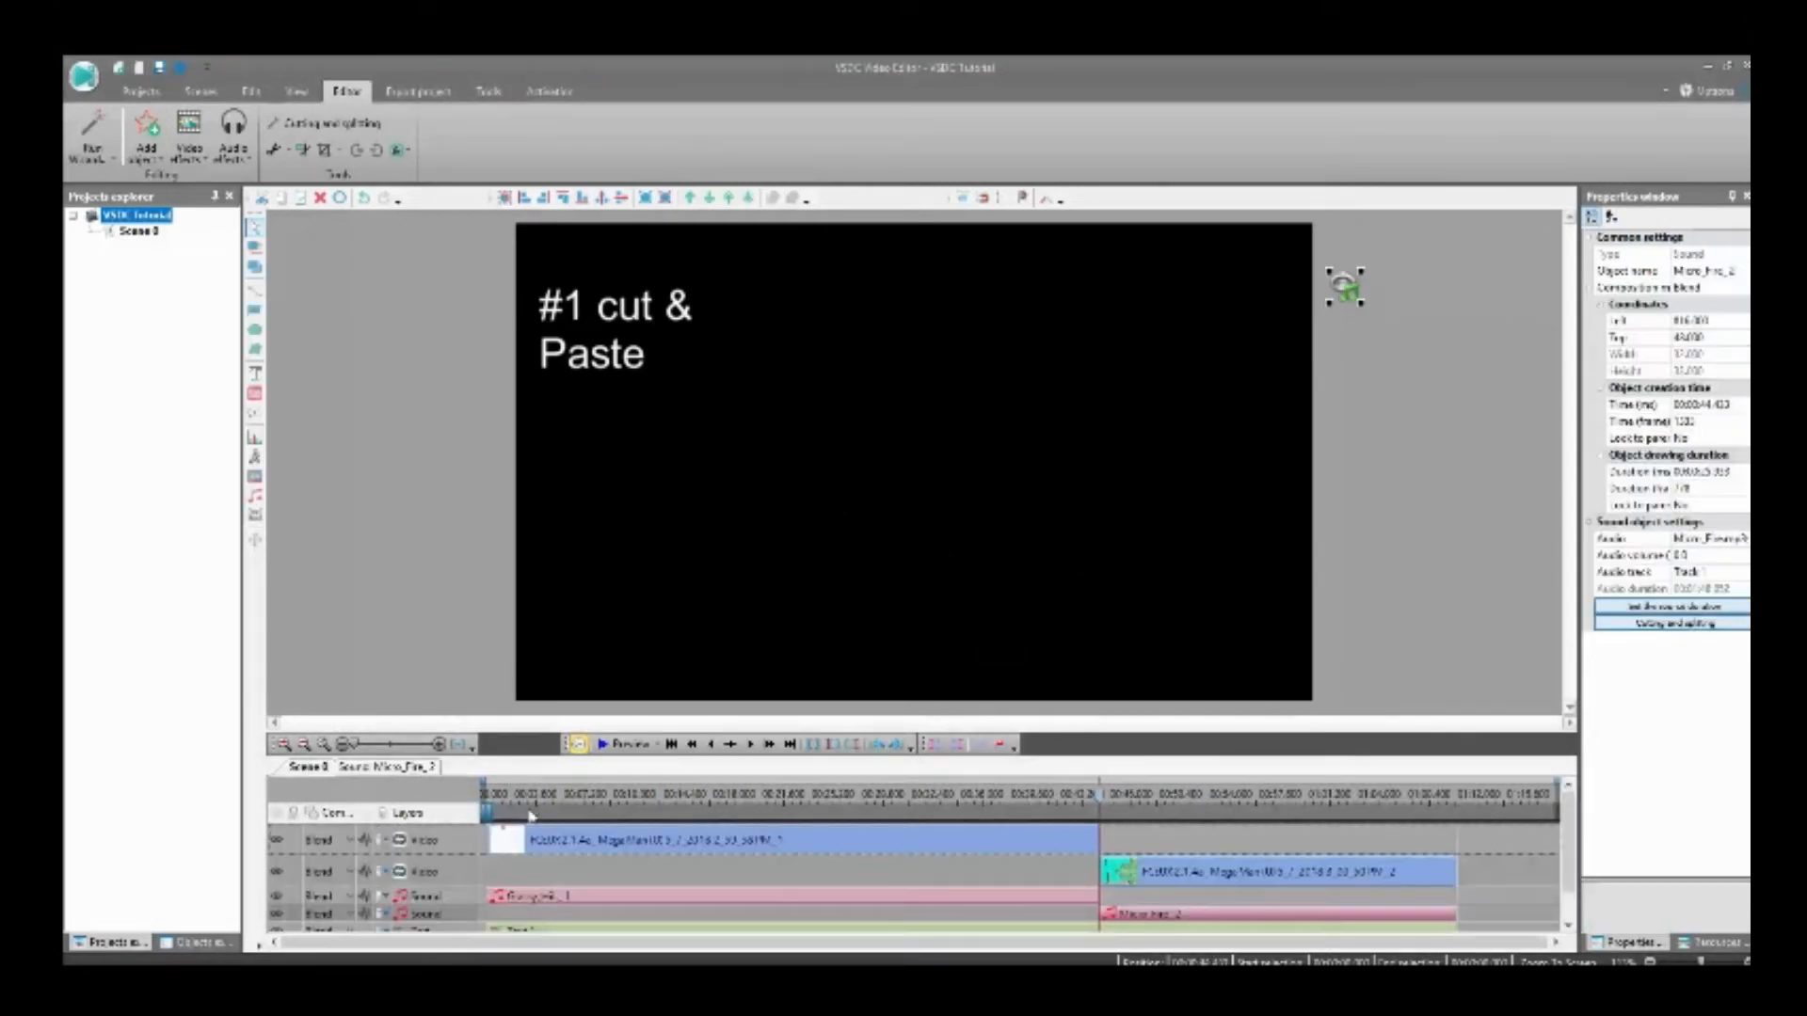
Step: Replace the wording of the text caption with "#2 Fade In Fade Out"
{"action": "scroll", "coordinate": [442, 882], "scroll_direction": "down", "scroll_amount": 1}
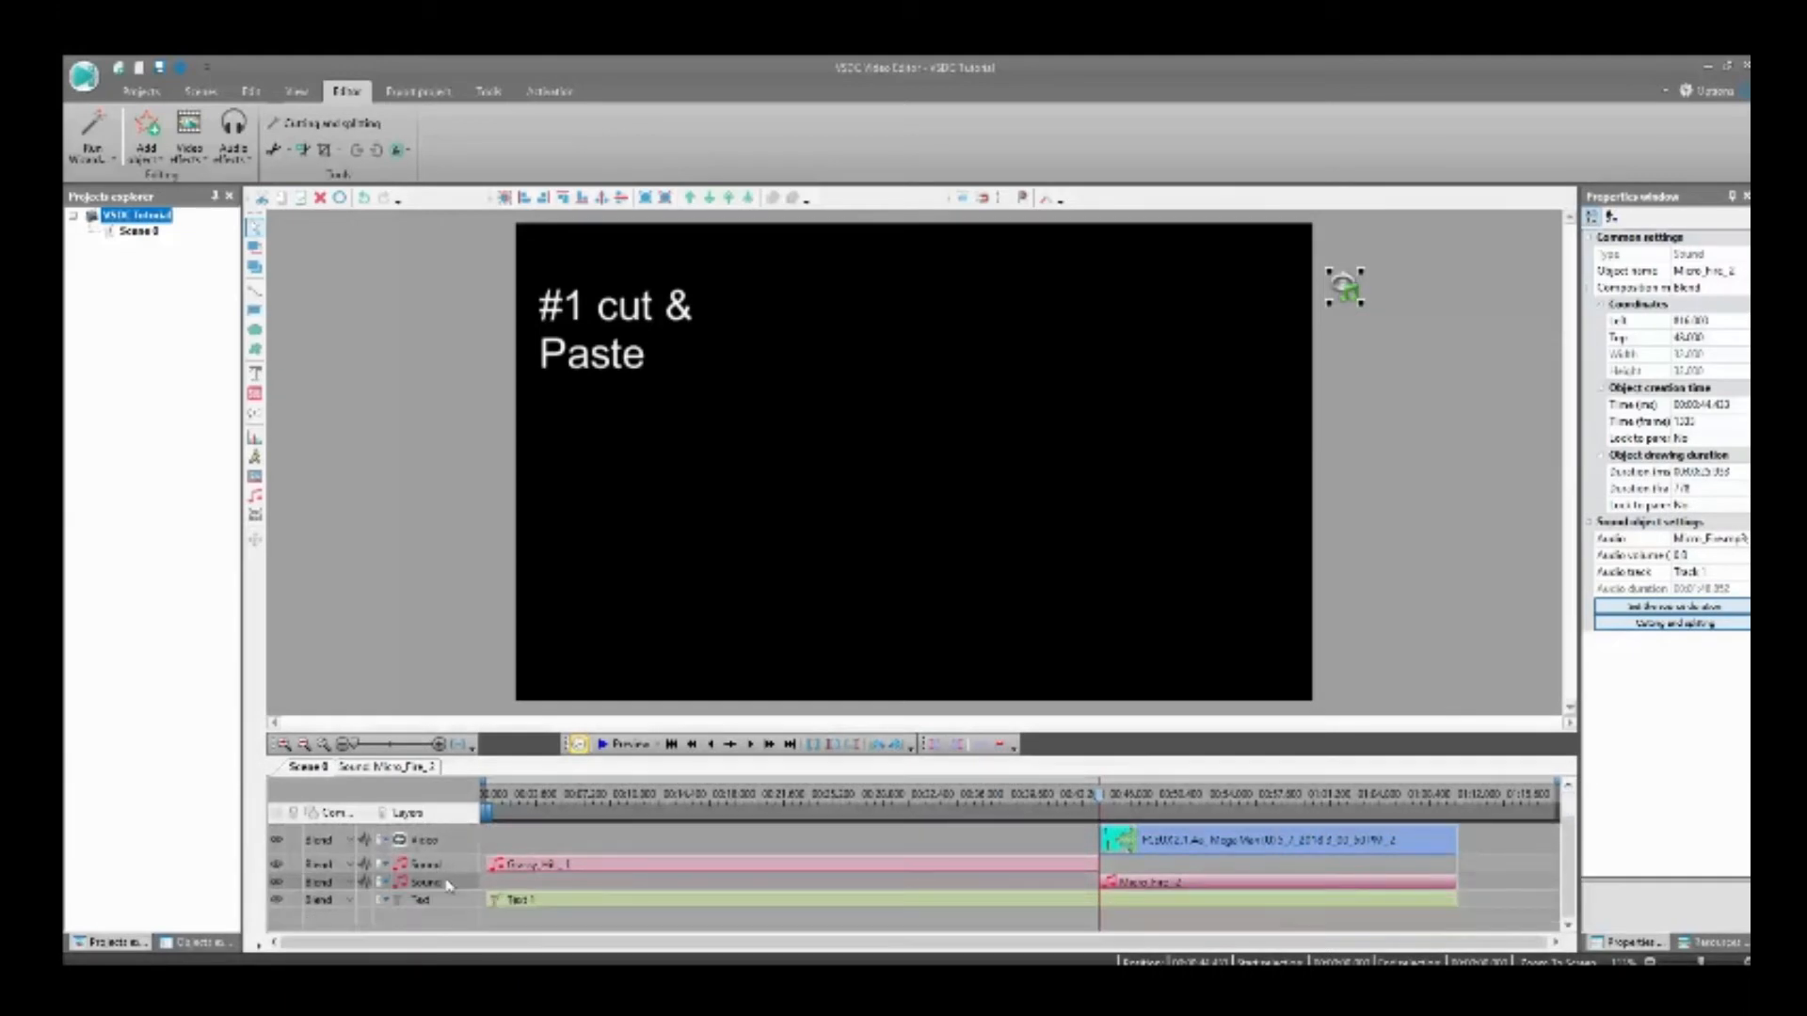
{"action": "left_click", "coordinate": [509, 901]}
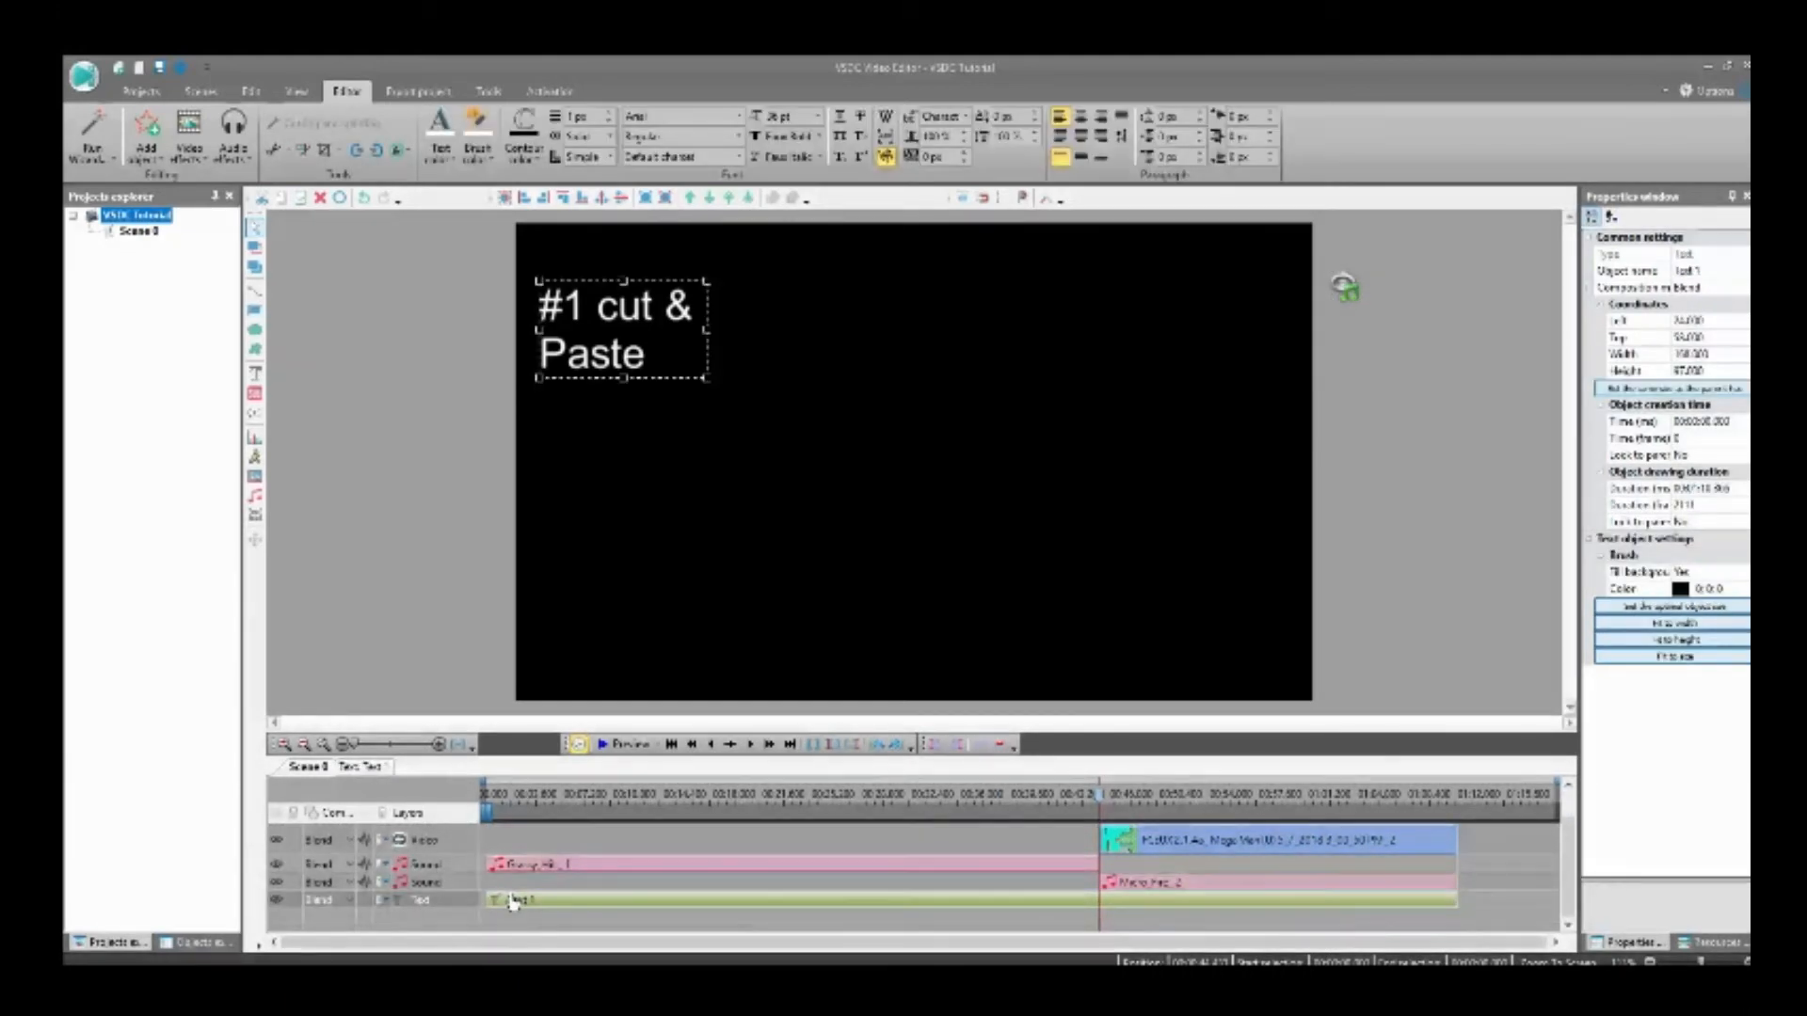
{"action": "double_click", "coordinate": [637, 354]}
{"action": "key", "text": "BackSpace"}
{"action": "key", "text": "BackSpace"}
{"action": "key", "text": "BackSpace"}
{"action": "key", "text": "BackSpace"}
{"action": "key", "text": "BackSpace"}
{"action": "key", "text": "BackSpace"}
{"action": "key", "text": "BackSpace"}
{"action": "key", "text": "BackSpace"}
{"action": "key", "text": "BackSpace"}
{"action": "key", "text": "BackSpace"}
{"action": "key", "text": "BackSpace"}
{"action": "key", "text": "BackSpace"}
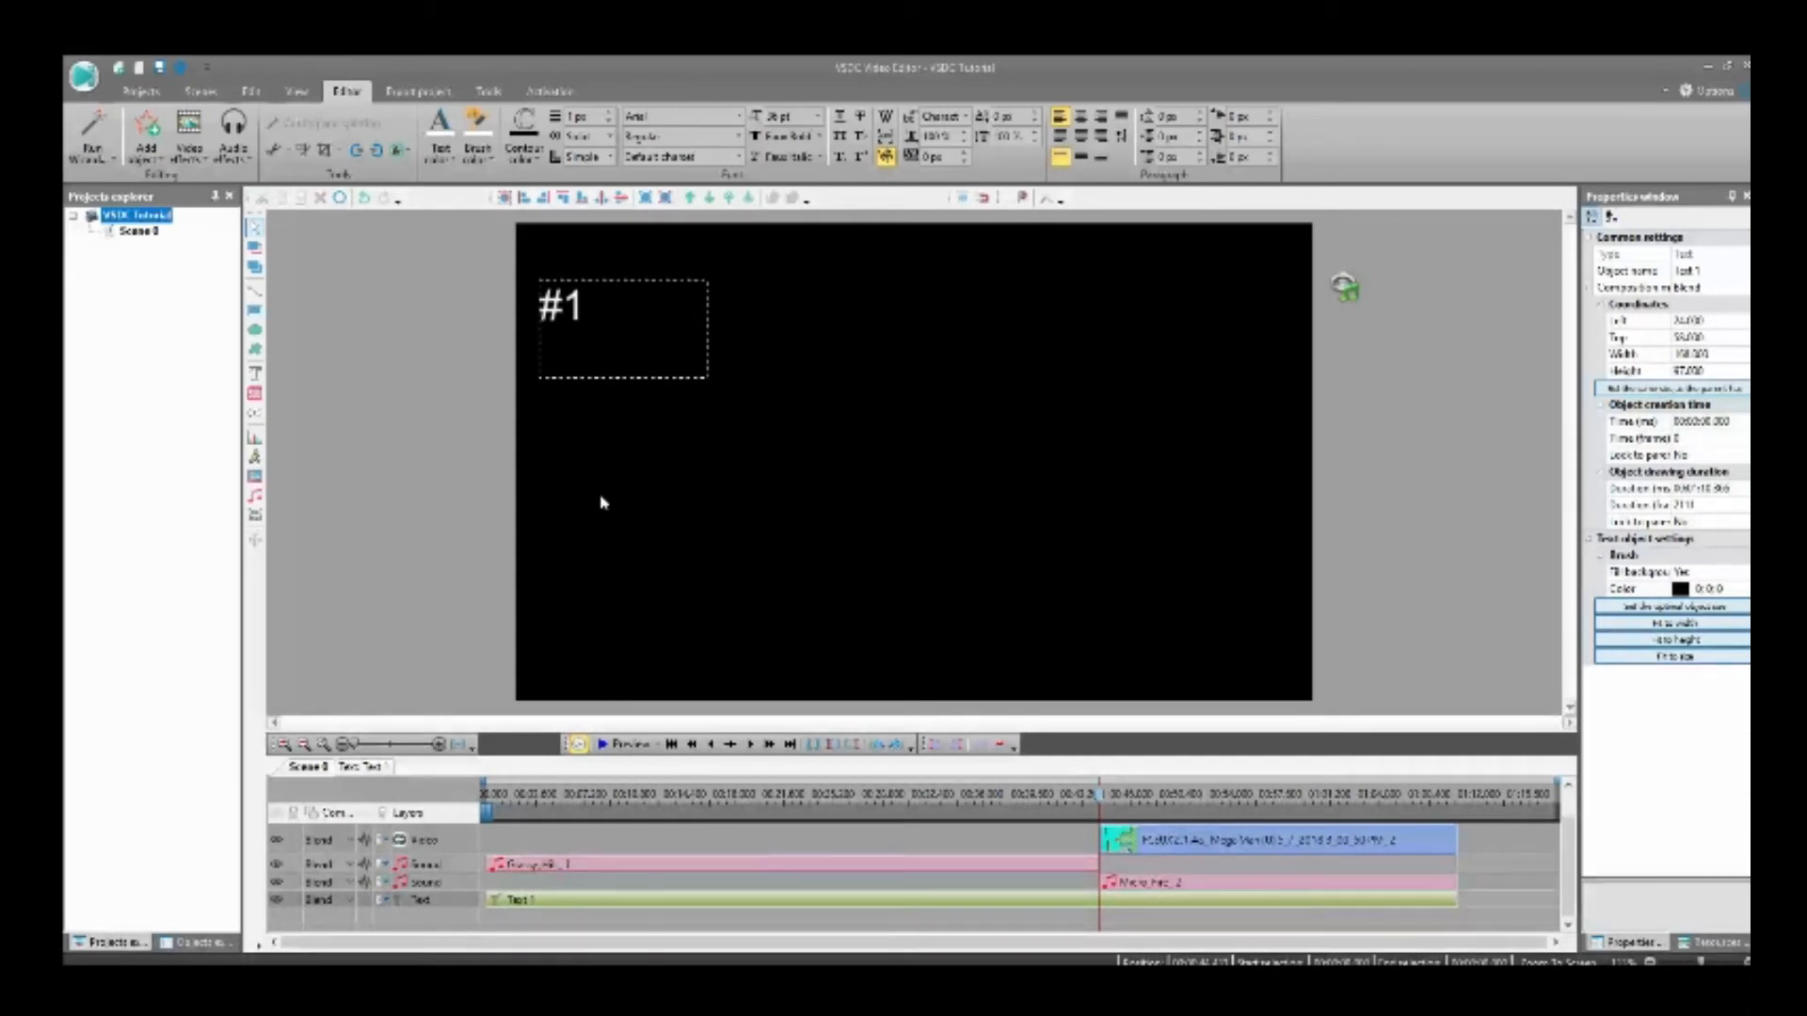
{"action": "key", "text": "BackSpace"}
{"action": "type", "text": "2 Fade"}
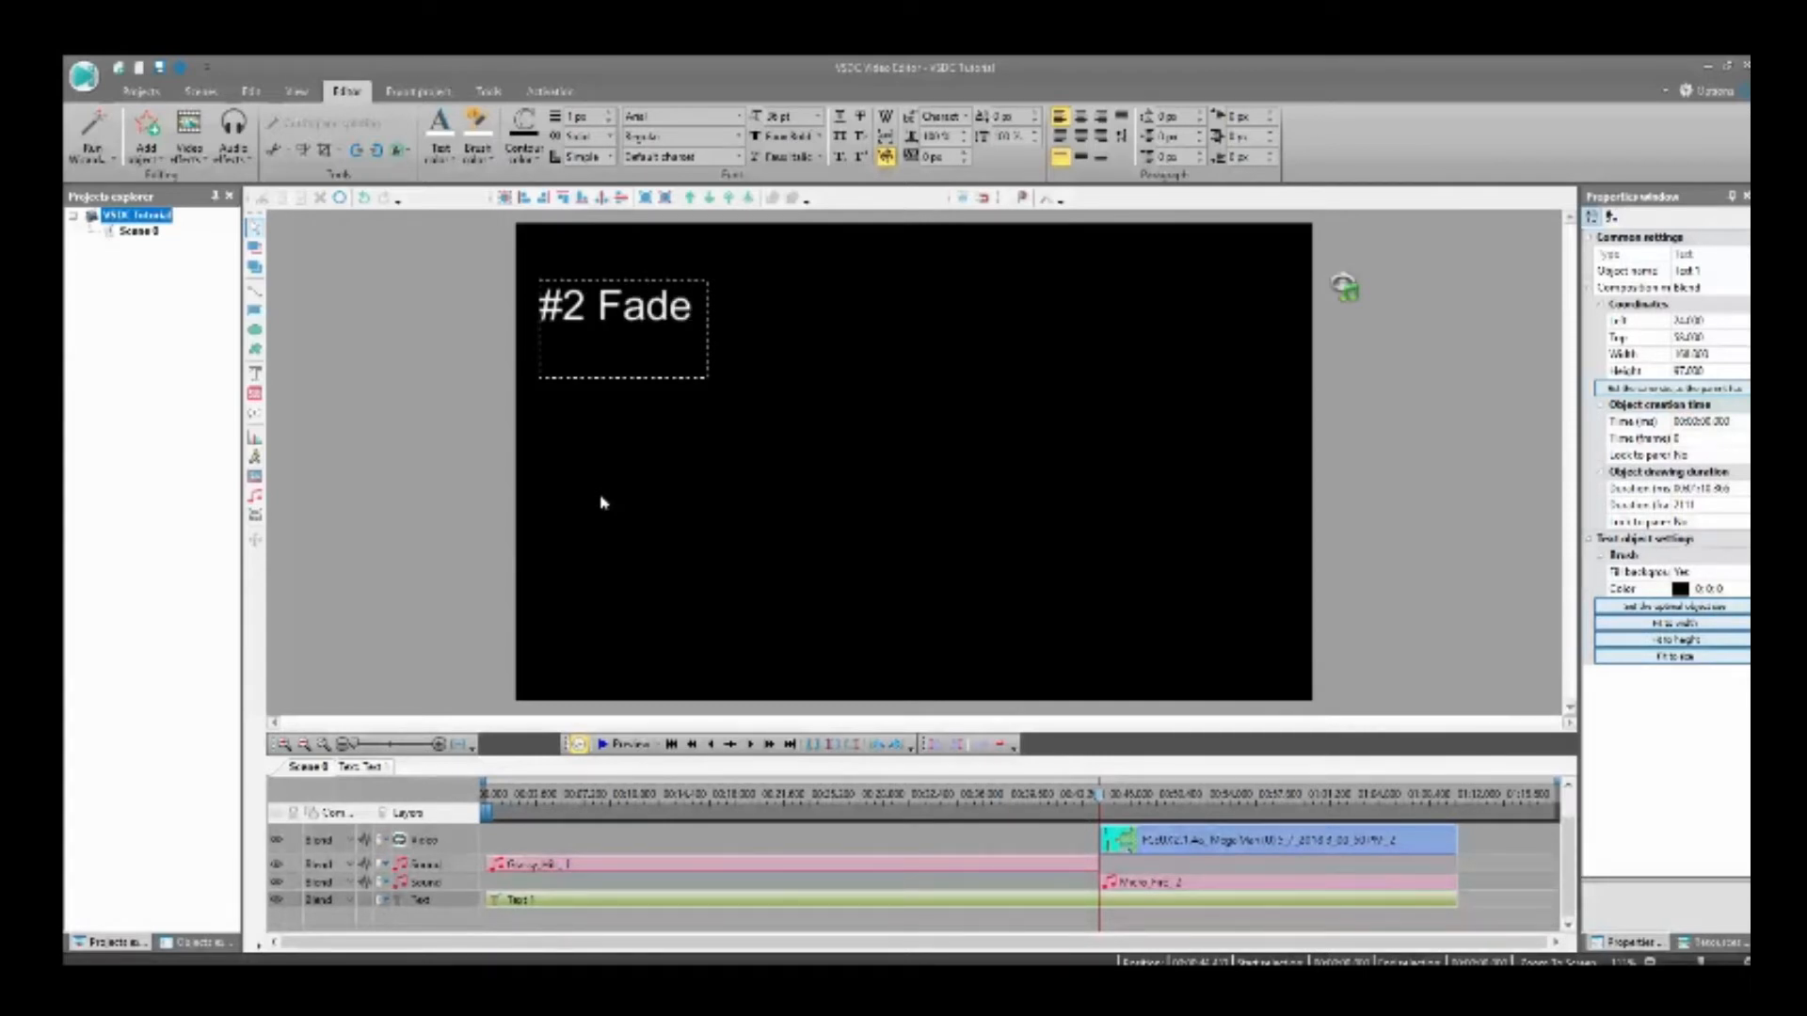
{"action": "key", "text": "Return"}
{"action": "type", "text": "Fade Ou"}
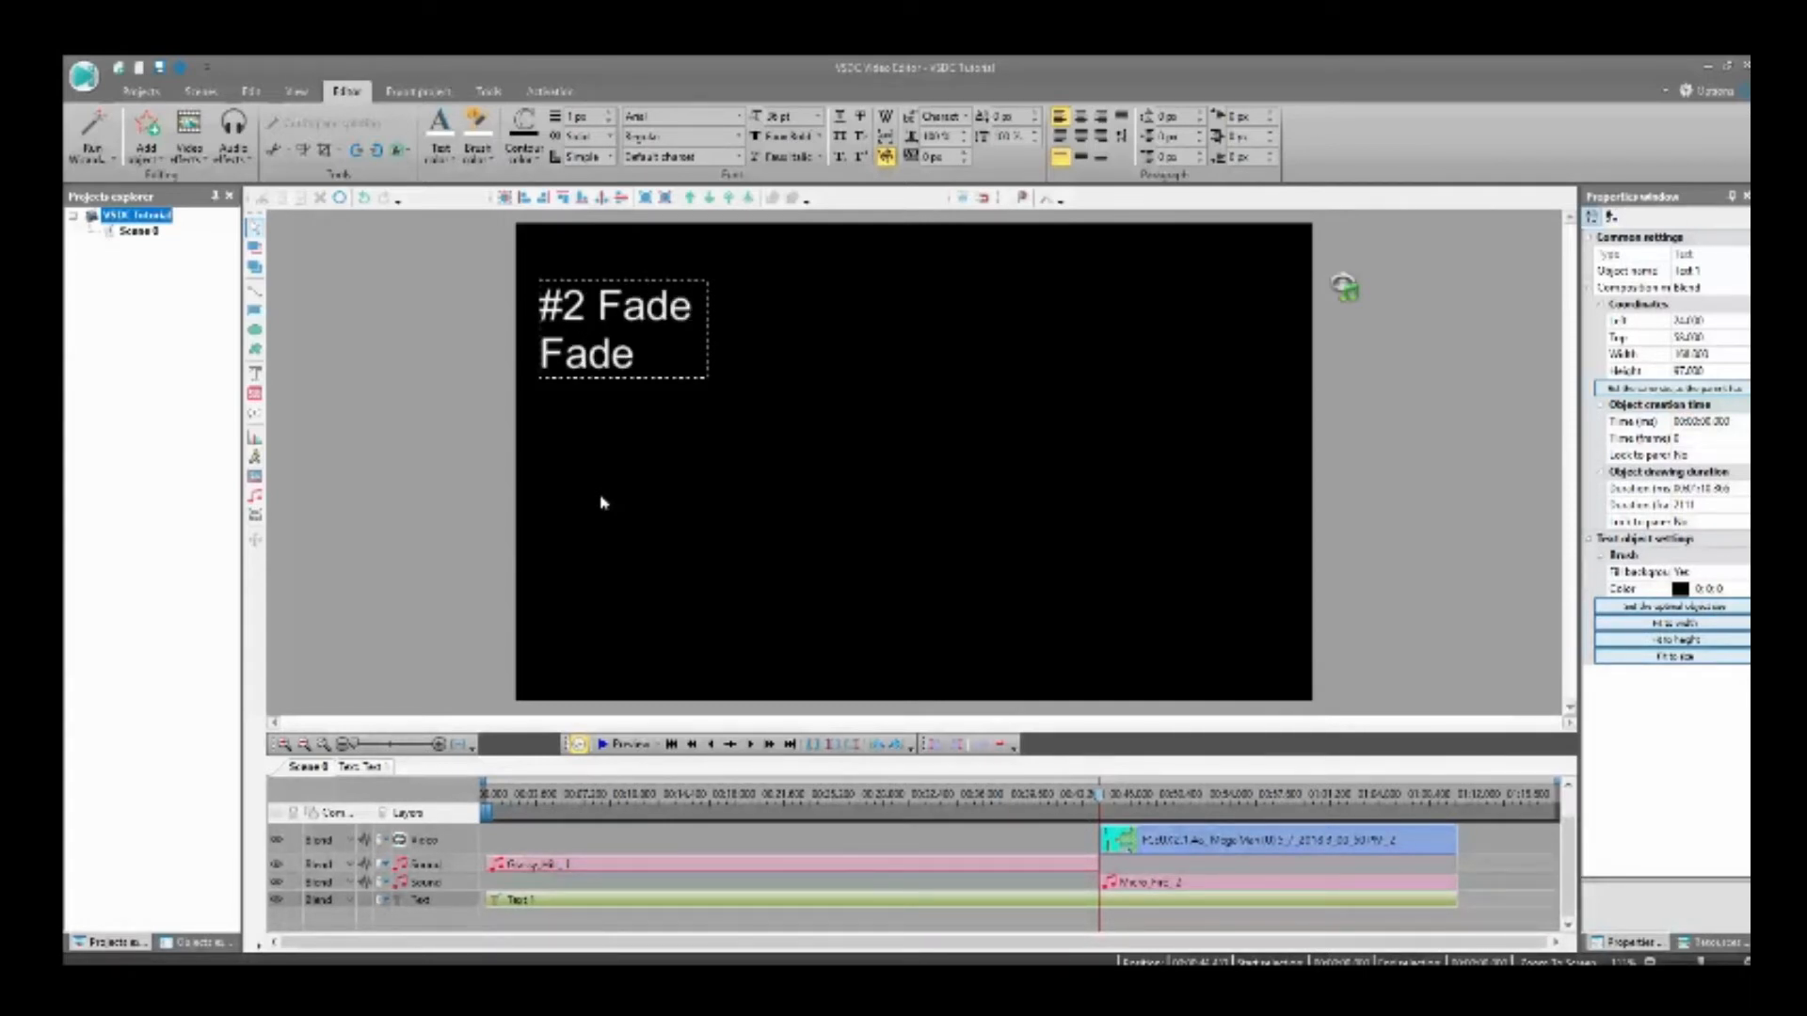
Step: Finish editing the caption and widen its text box to about 201 pixels so both lines fit
{"action": "left_click", "coordinate": [731, 399]}
{"action": "left_click", "coordinate": [666, 347]}
{"action": "mouse_move", "coordinate": [709, 380]}
{"action": "left_mouse_down"}
{"action": "mouse_move", "coordinate": [807, 385]}
{"action": "mouse_move", "coordinate": [743, 382]}
{"action": "left_mouse_up"}
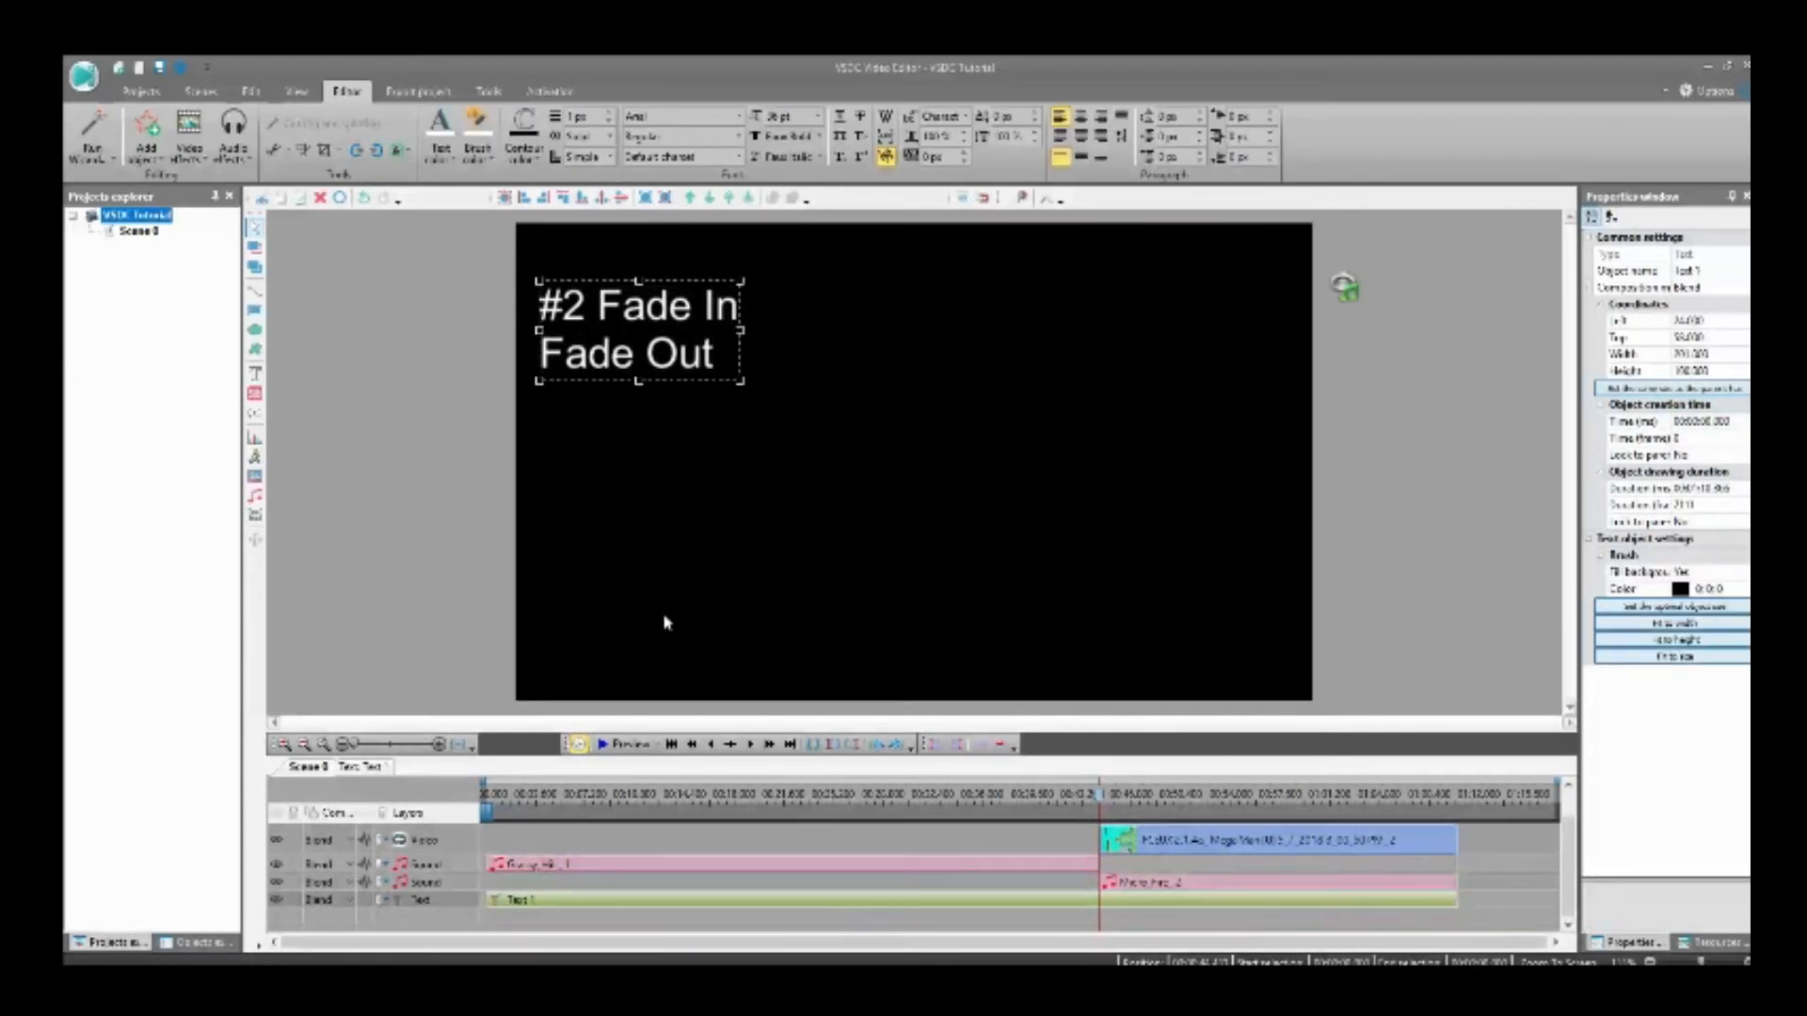
Step: Select the first gameplay clip, return to its start, and preview the video with the fades
{"action": "scroll", "coordinate": [546, 854], "scroll_direction": "up", "scroll_amount": 1}
{"action": "left_click", "coordinate": [537, 839]}
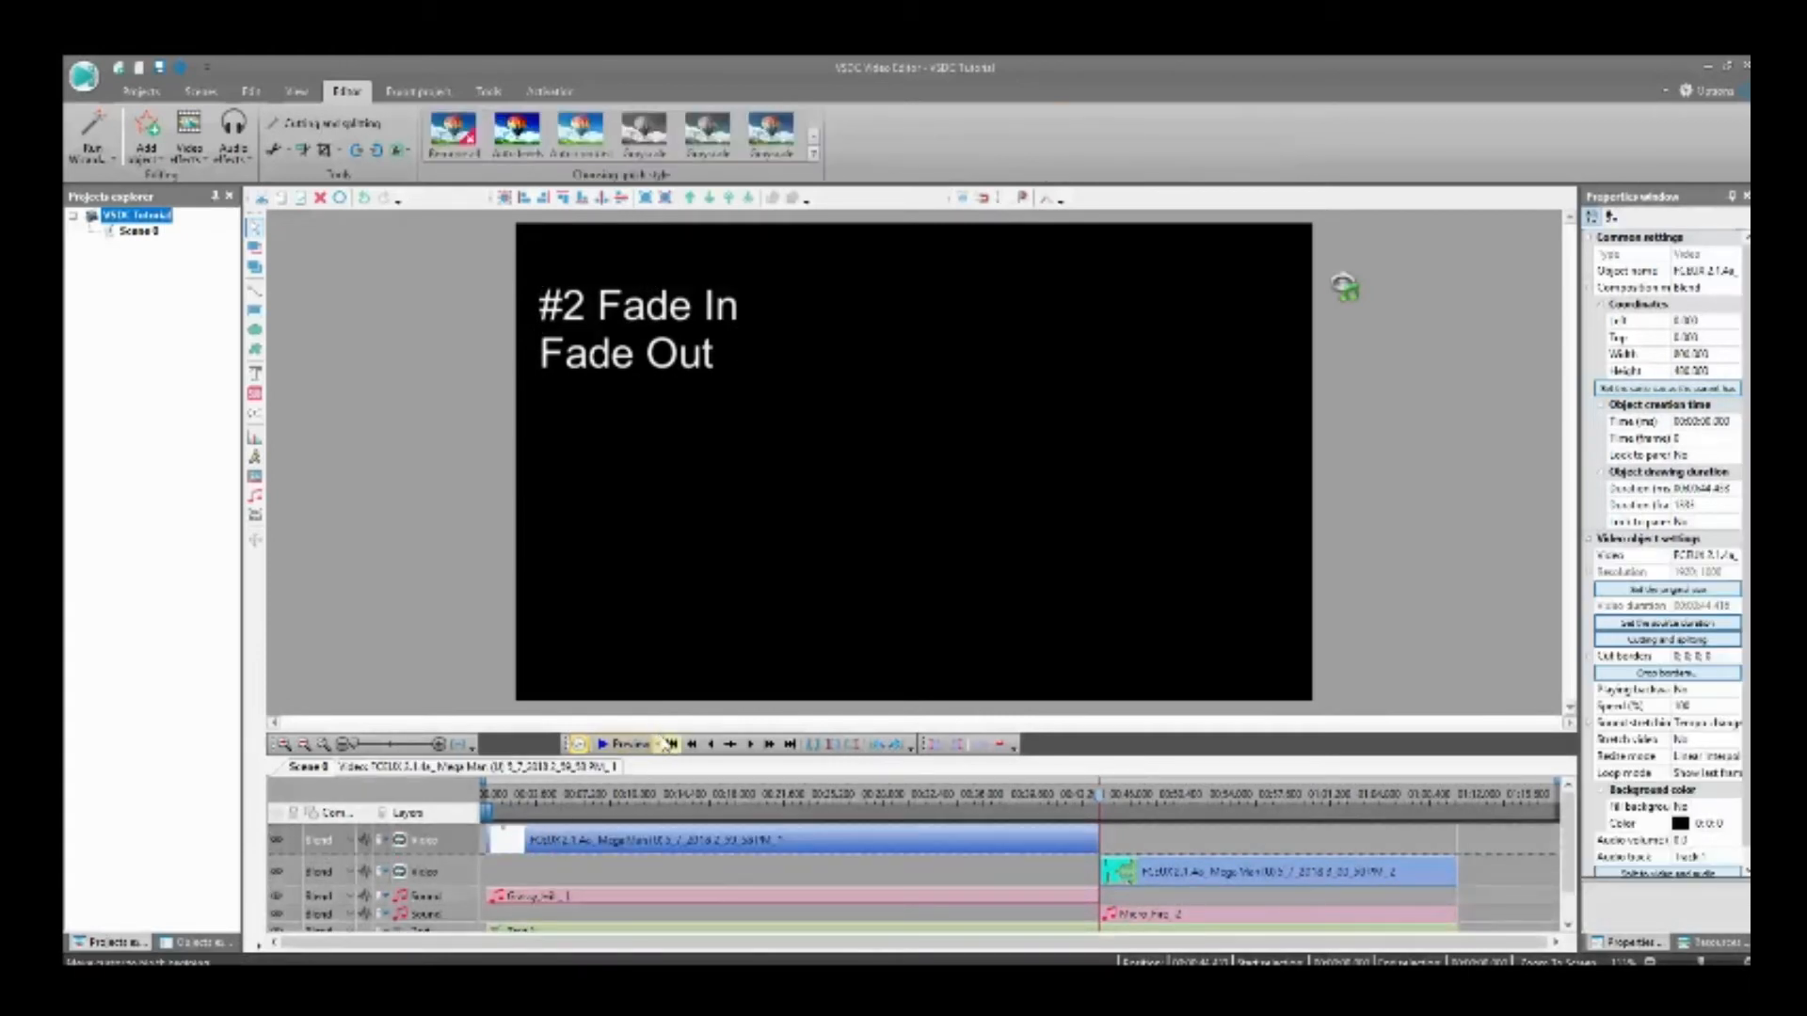
{"action": "left_click", "coordinate": [670, 744]}
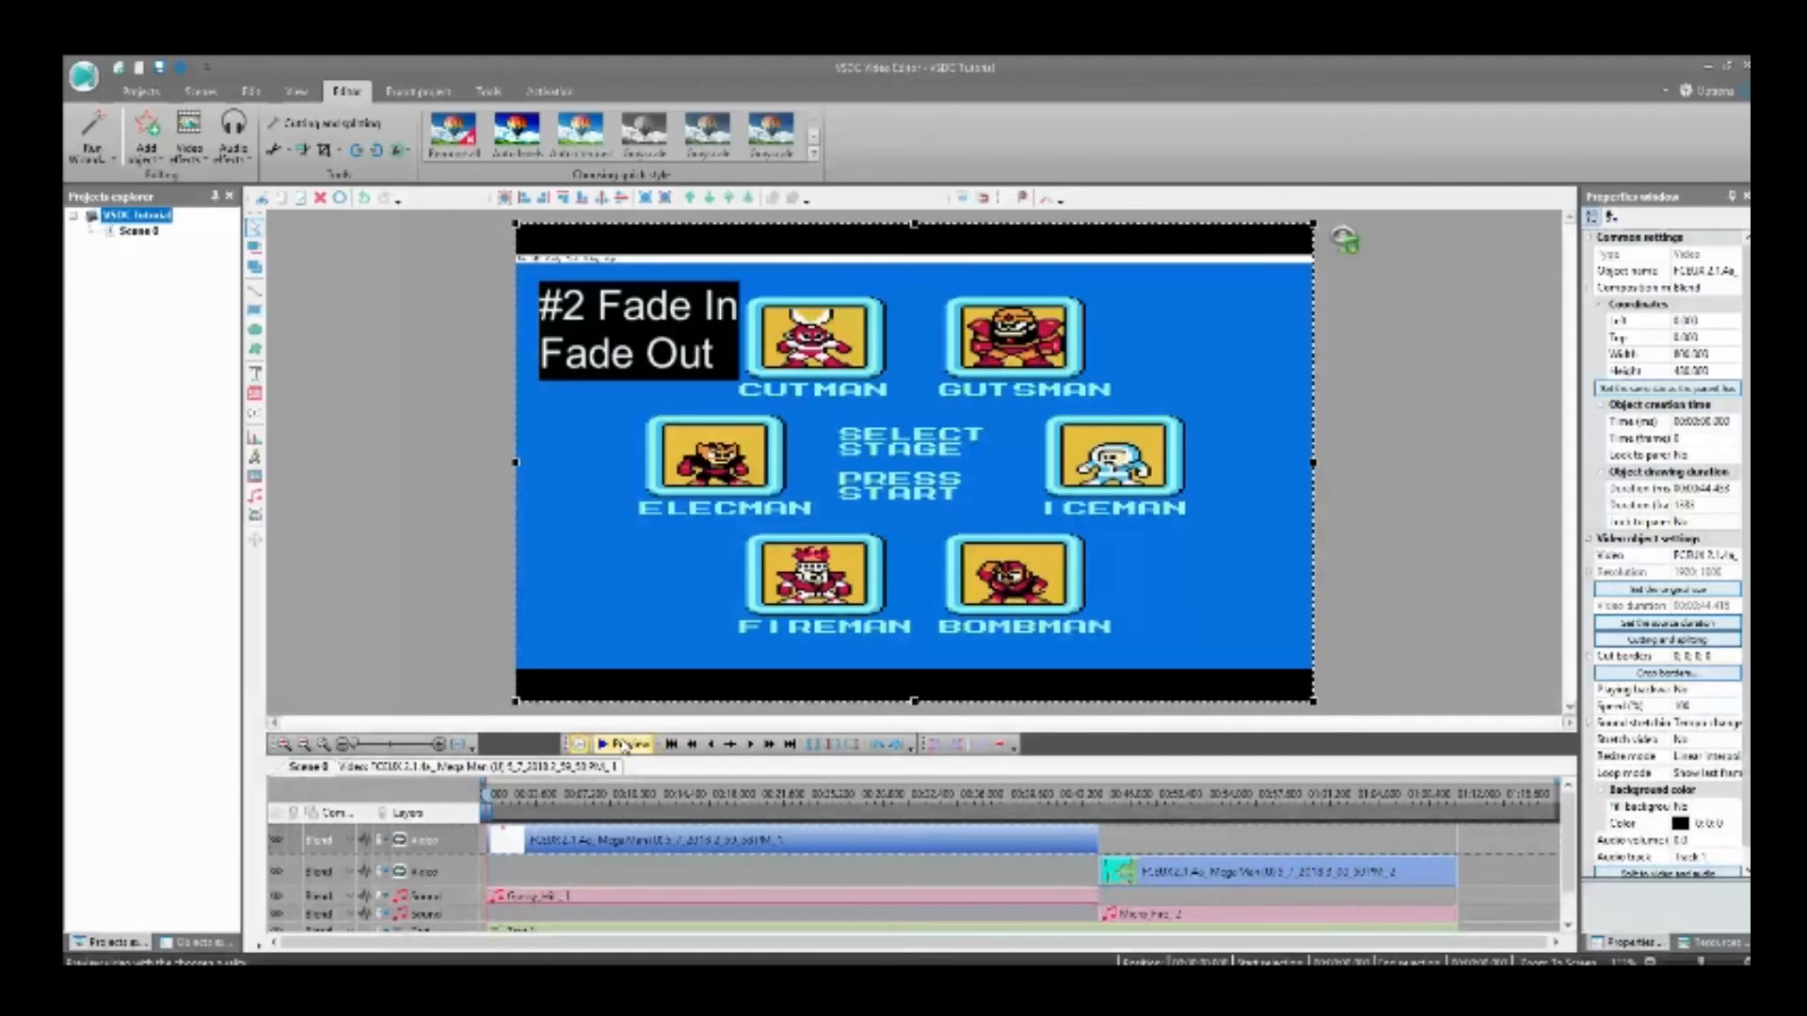
{"action": "left_click", "coordinate": [623, 747]}
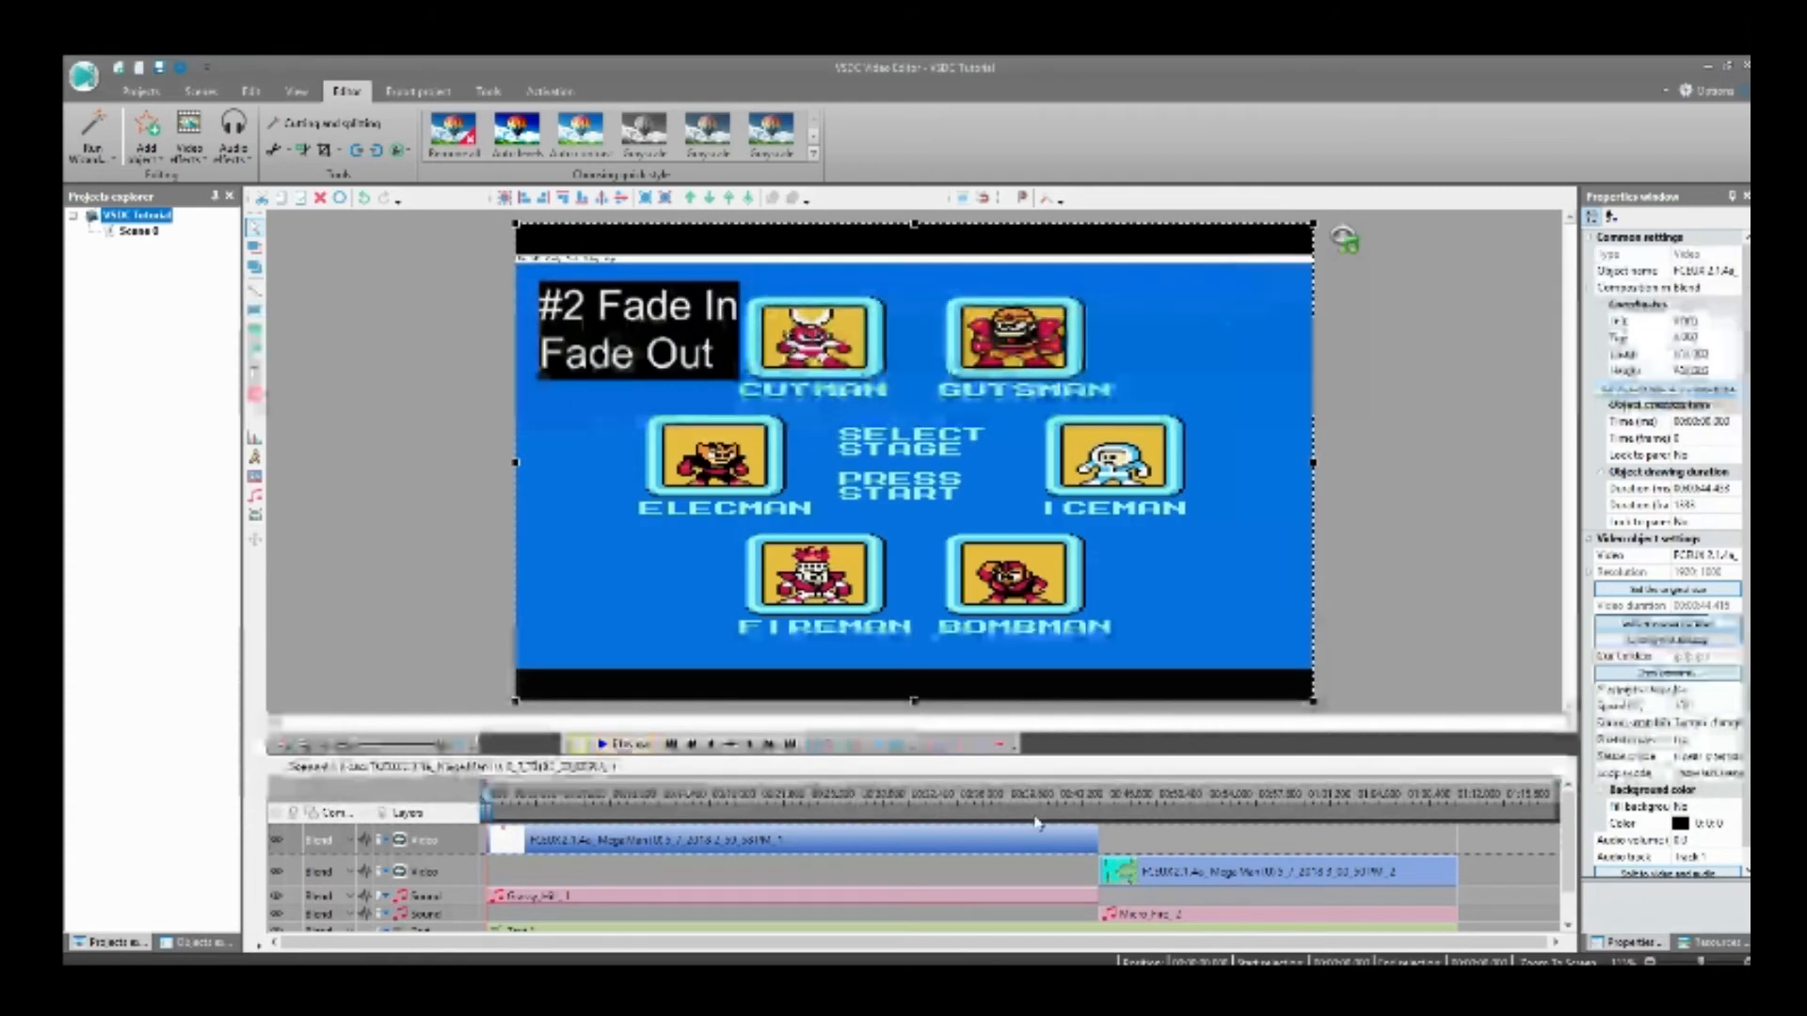
Step: Move the second gameplay clip and the Micro_Fire music to start at 00:00:46.433, two seconds after the first clip's end
{"action": "left_click", "coordinate": [790, 744]}
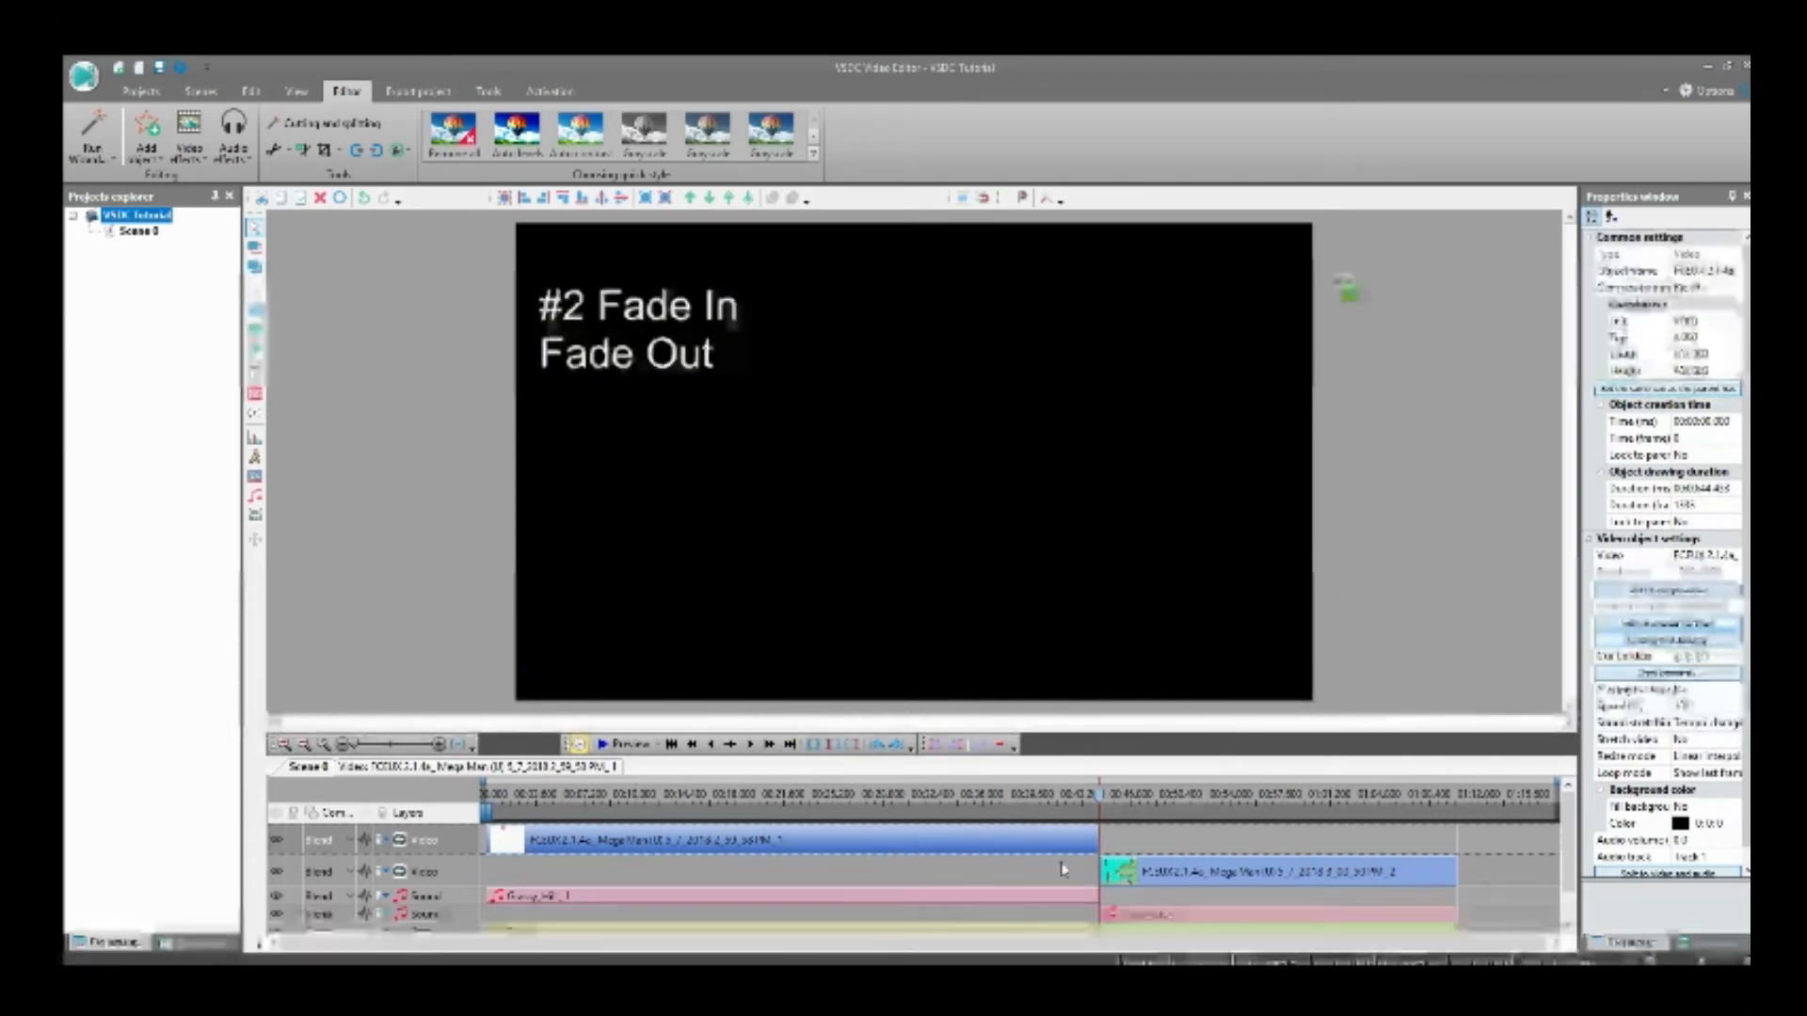
{"action": "left_click", "coordinate": [1116, 874]}
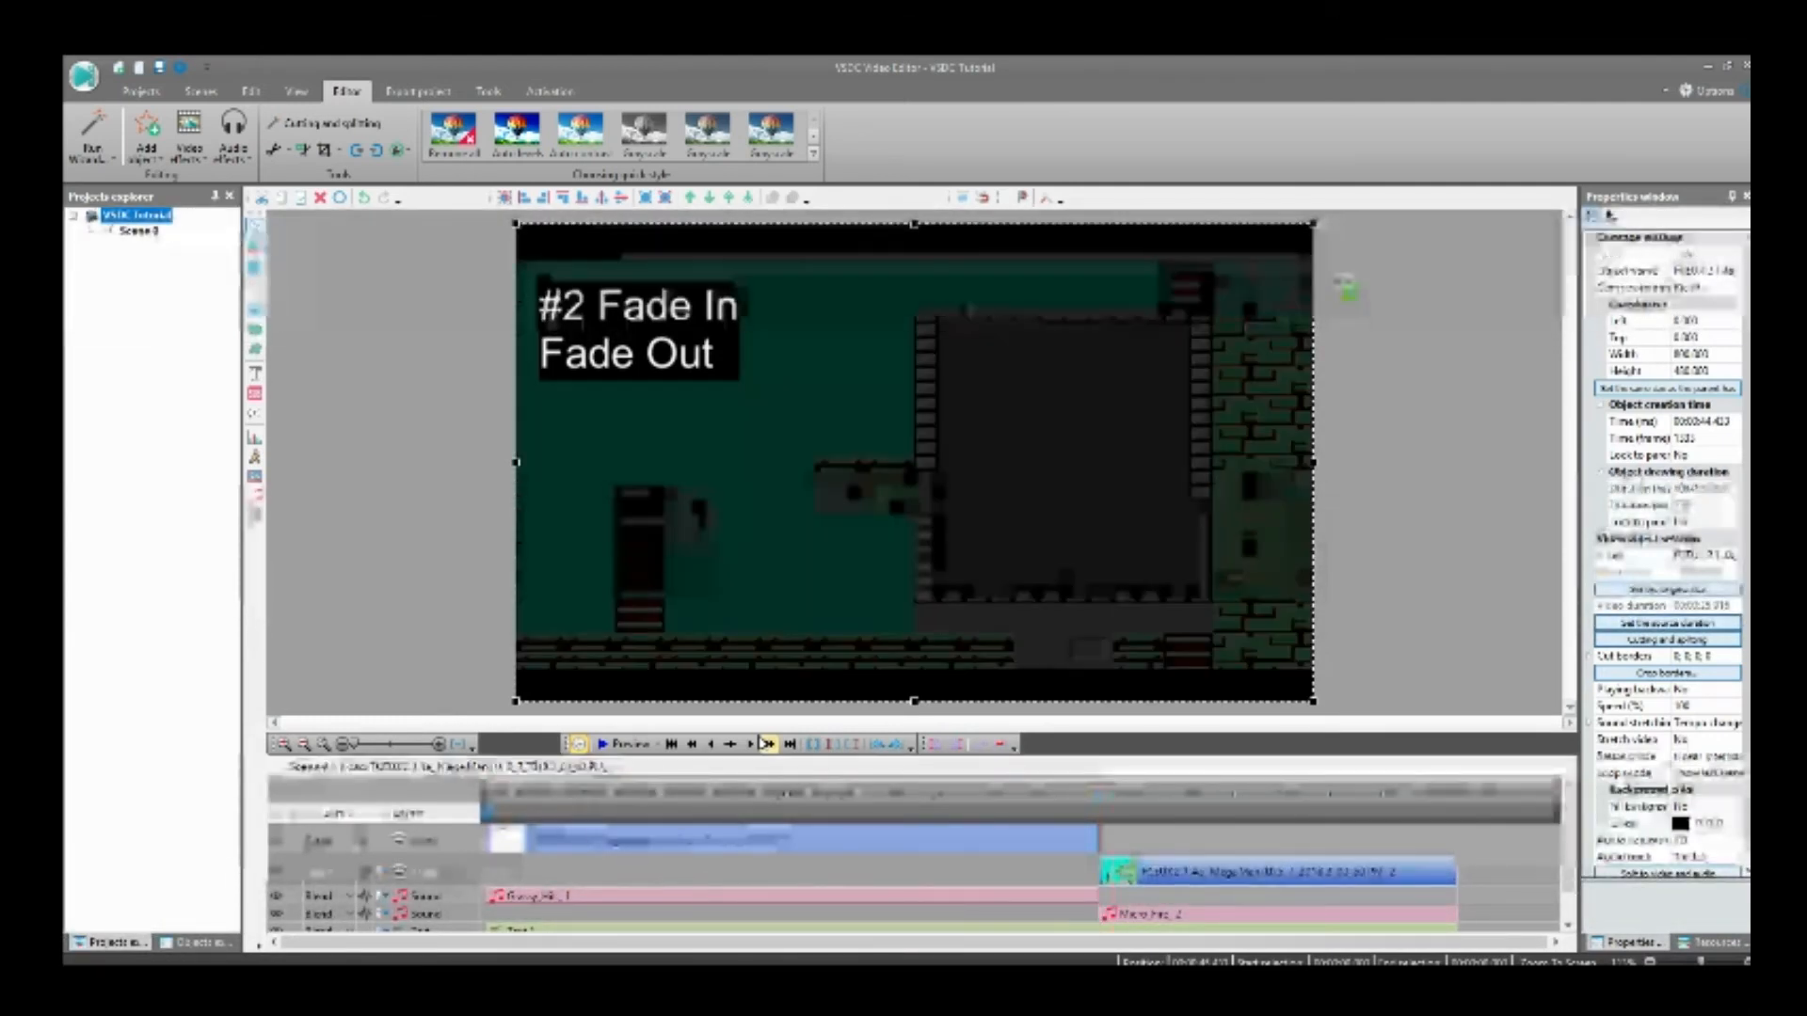
{"action": "left_click", "coordinate": [930, 749]}
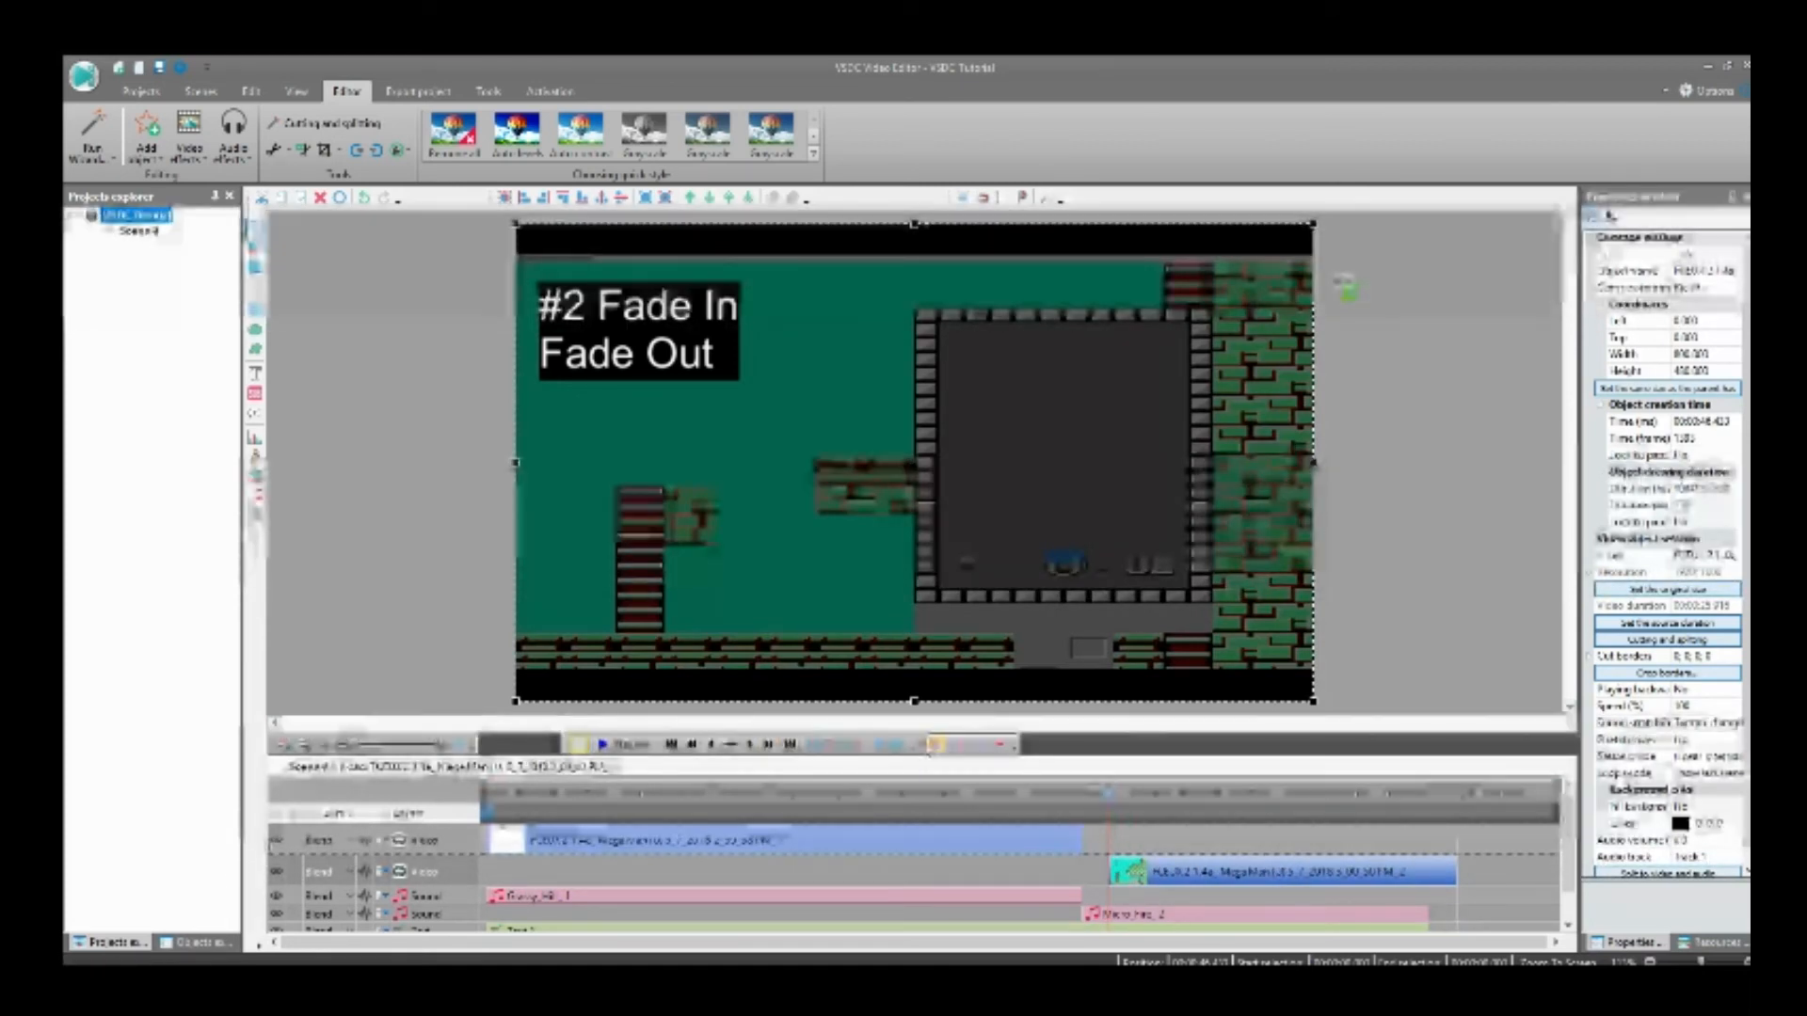
{"action": "left_click", "coordinate": [1097, 918]}
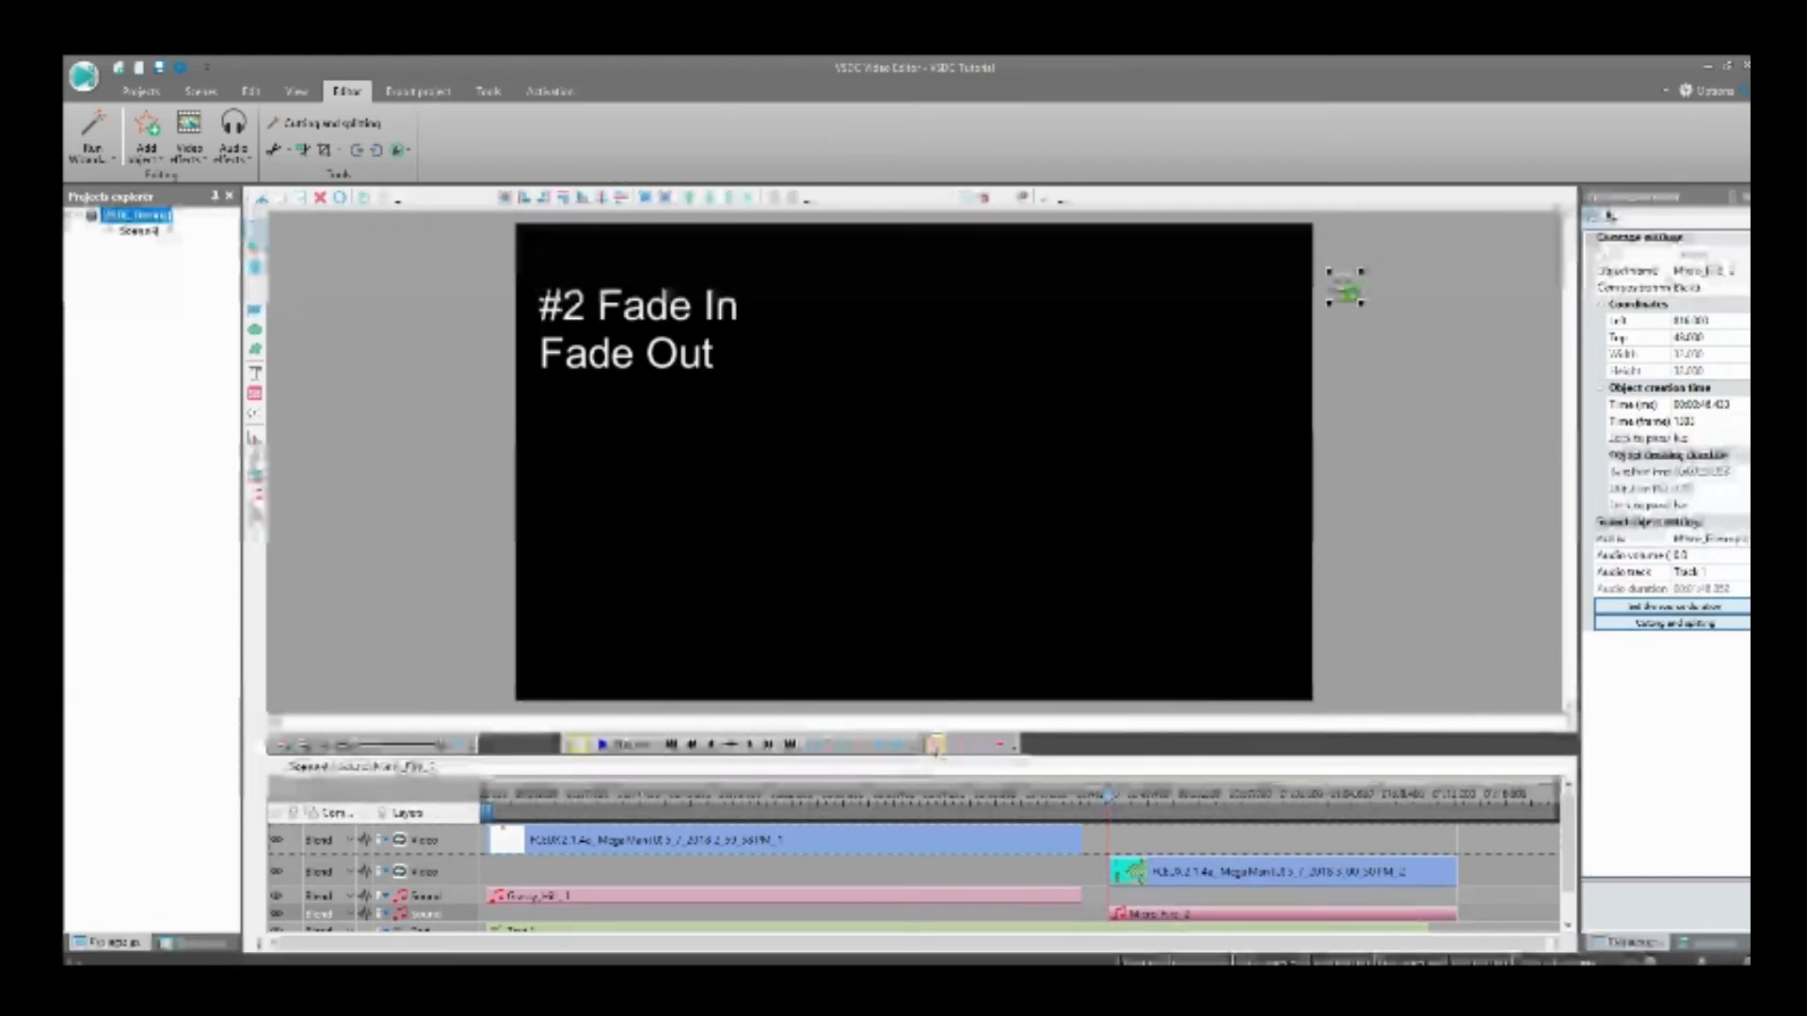
Step: Insert the PART_2 image at the end of the first gameplay clip with a duration of two seconds
{"action": "left_click", "coordinate": [1046, 854]}
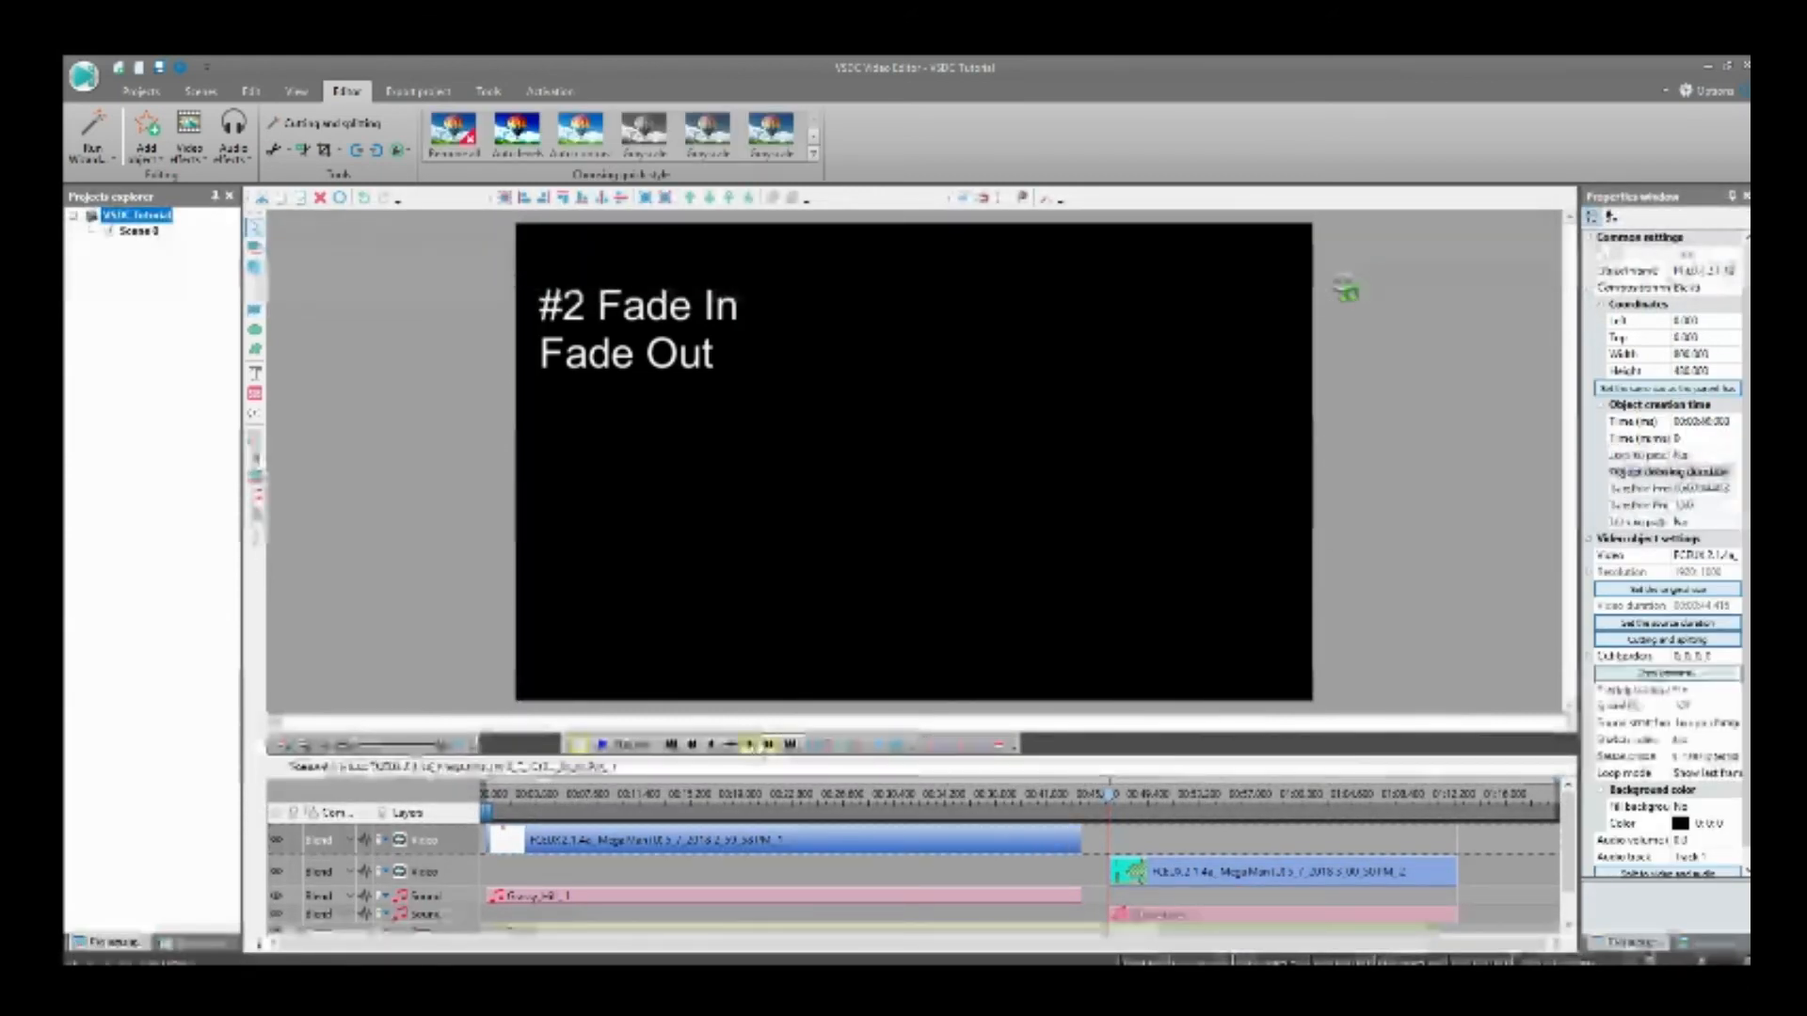
{"action": "left_click", "coordinate": [789, 745]}
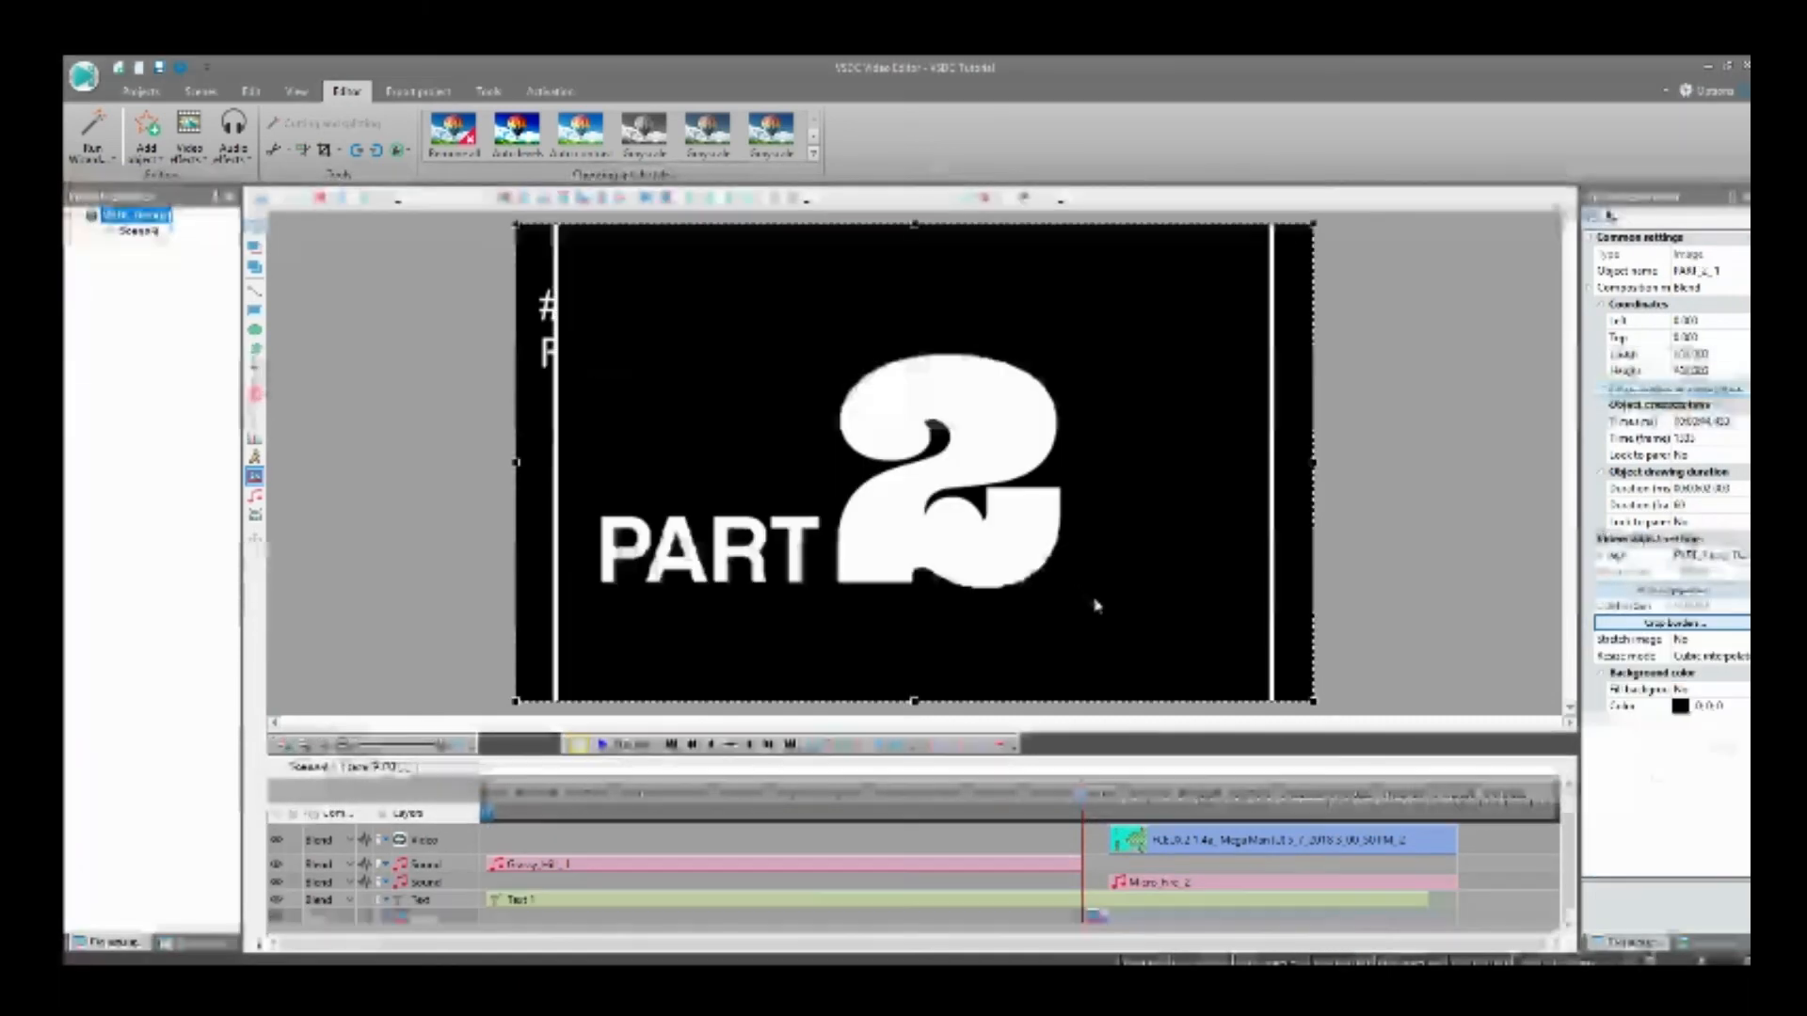
{"action": "scroll", "coordinate": [1085, 871], "scroll_direction": "up", "scroll_amount": 1}
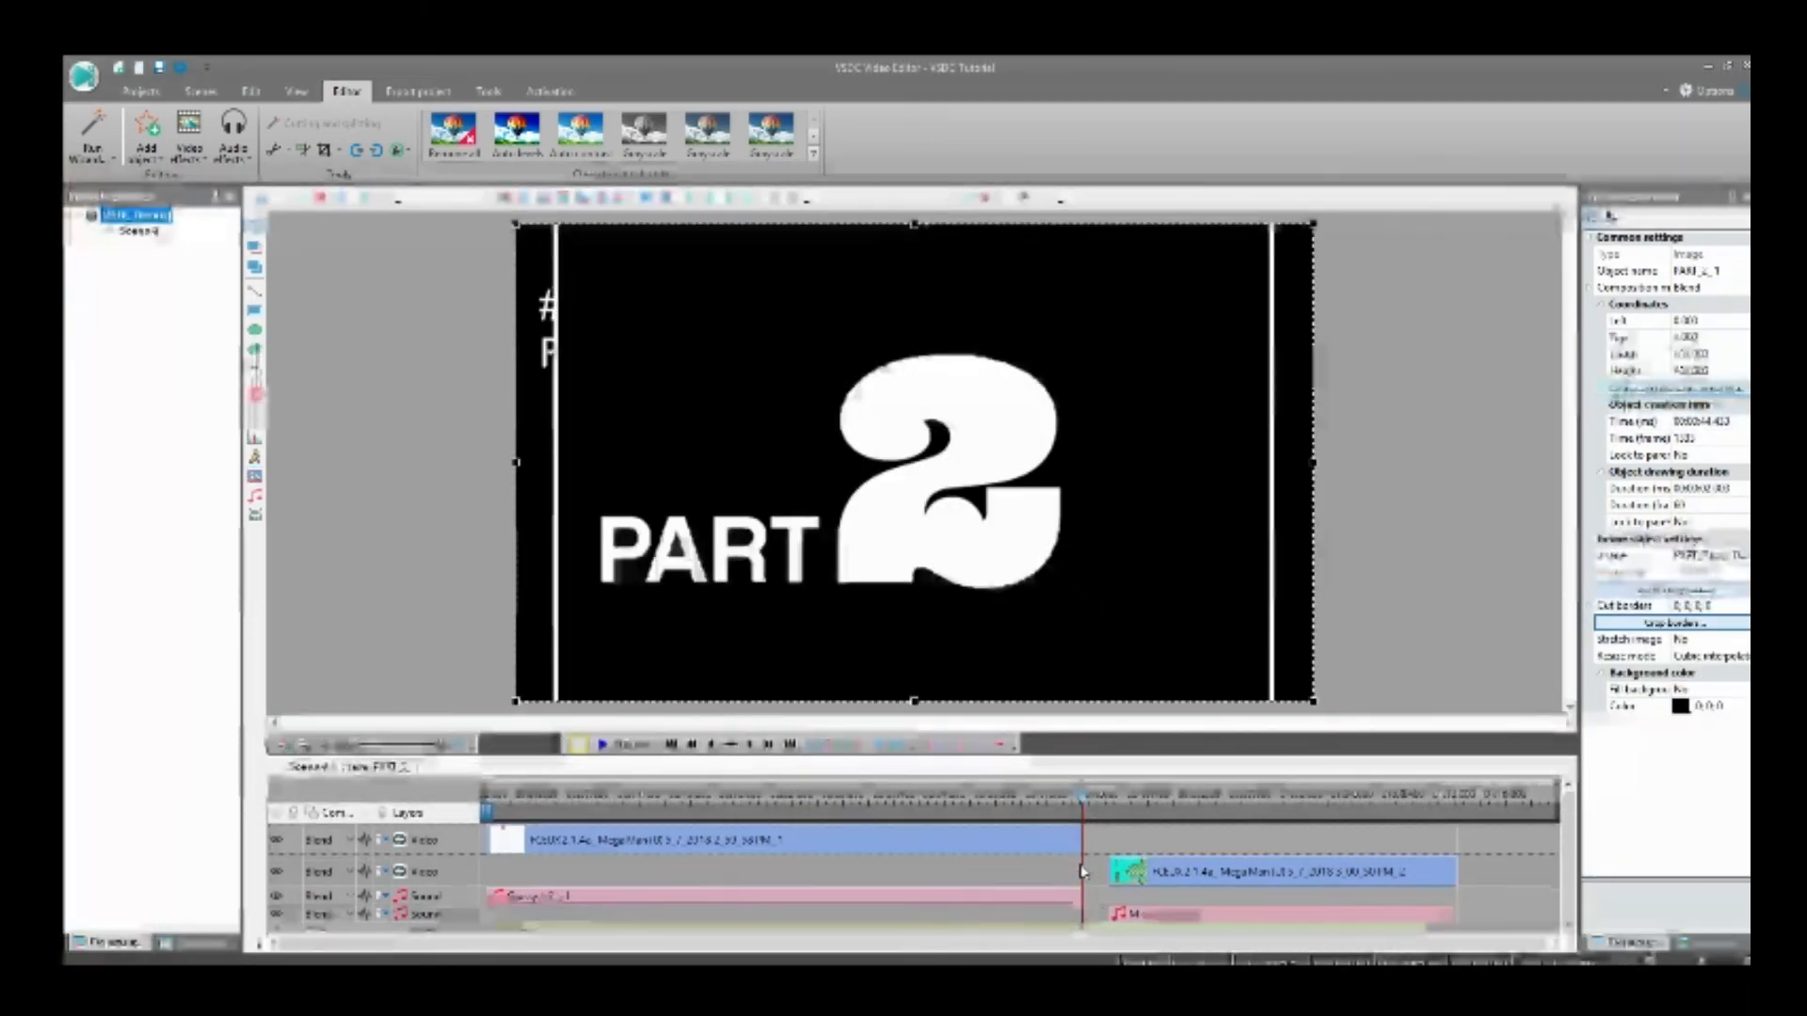
{"action": "left_click", "coordinate": [1037, 439]}
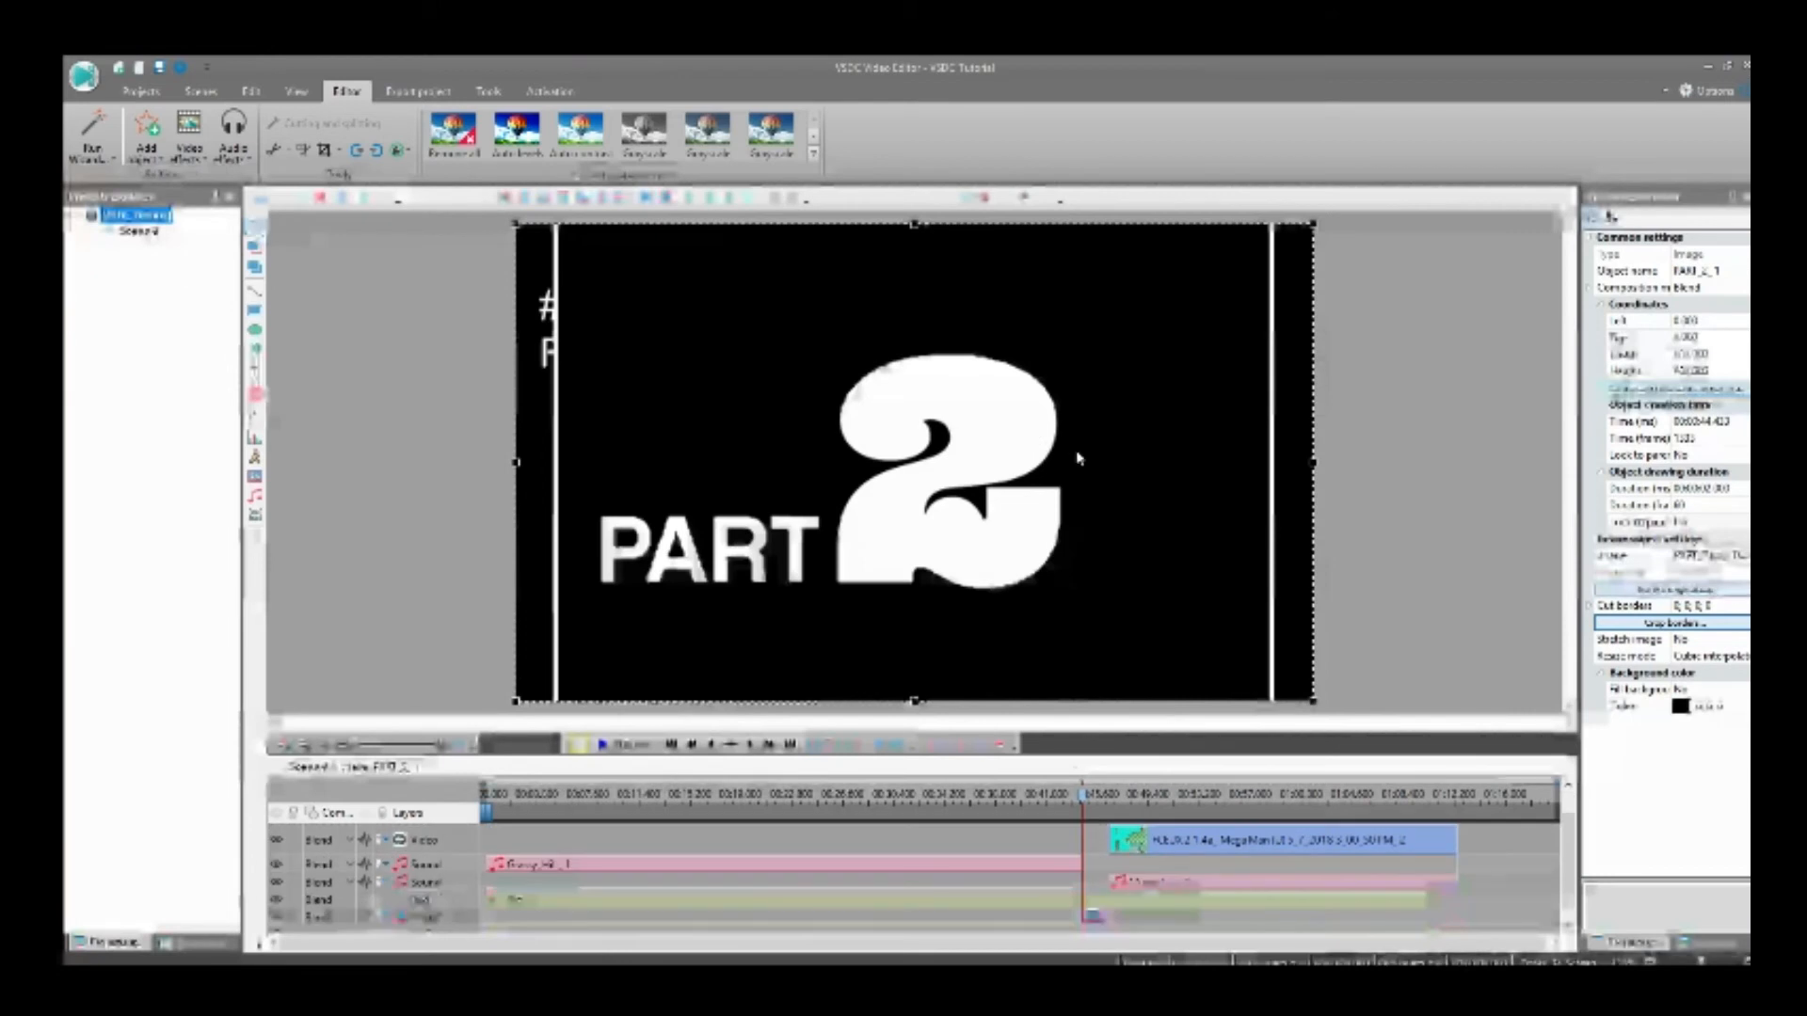
Step: Stretch the PART_2 image horizontally on both sides to about 1051 pixels wide and shift it to center the title in the frame
{"action": "left_click_drag", "start_coordinate": [1224, 472], "coordinate": [1403, 462]}
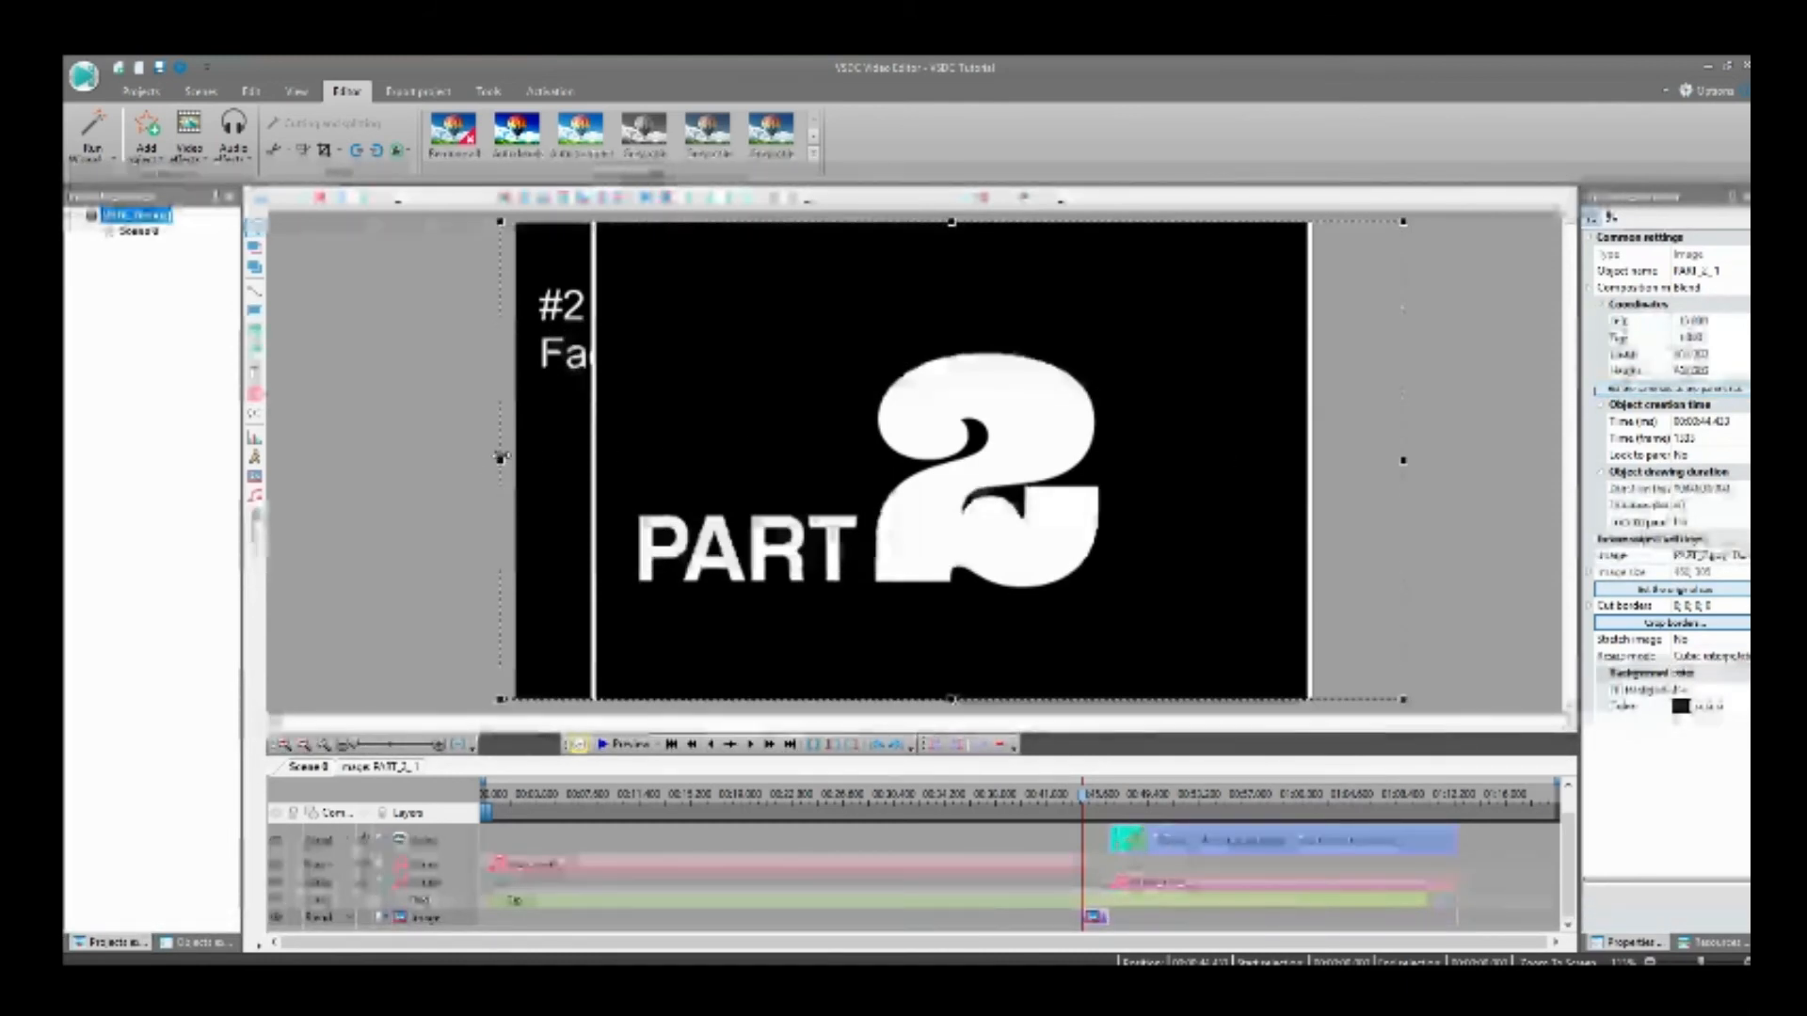
{"action": "left_click_drag", "start_coordinate": [498, 462], "coordinate": [355, 462]}
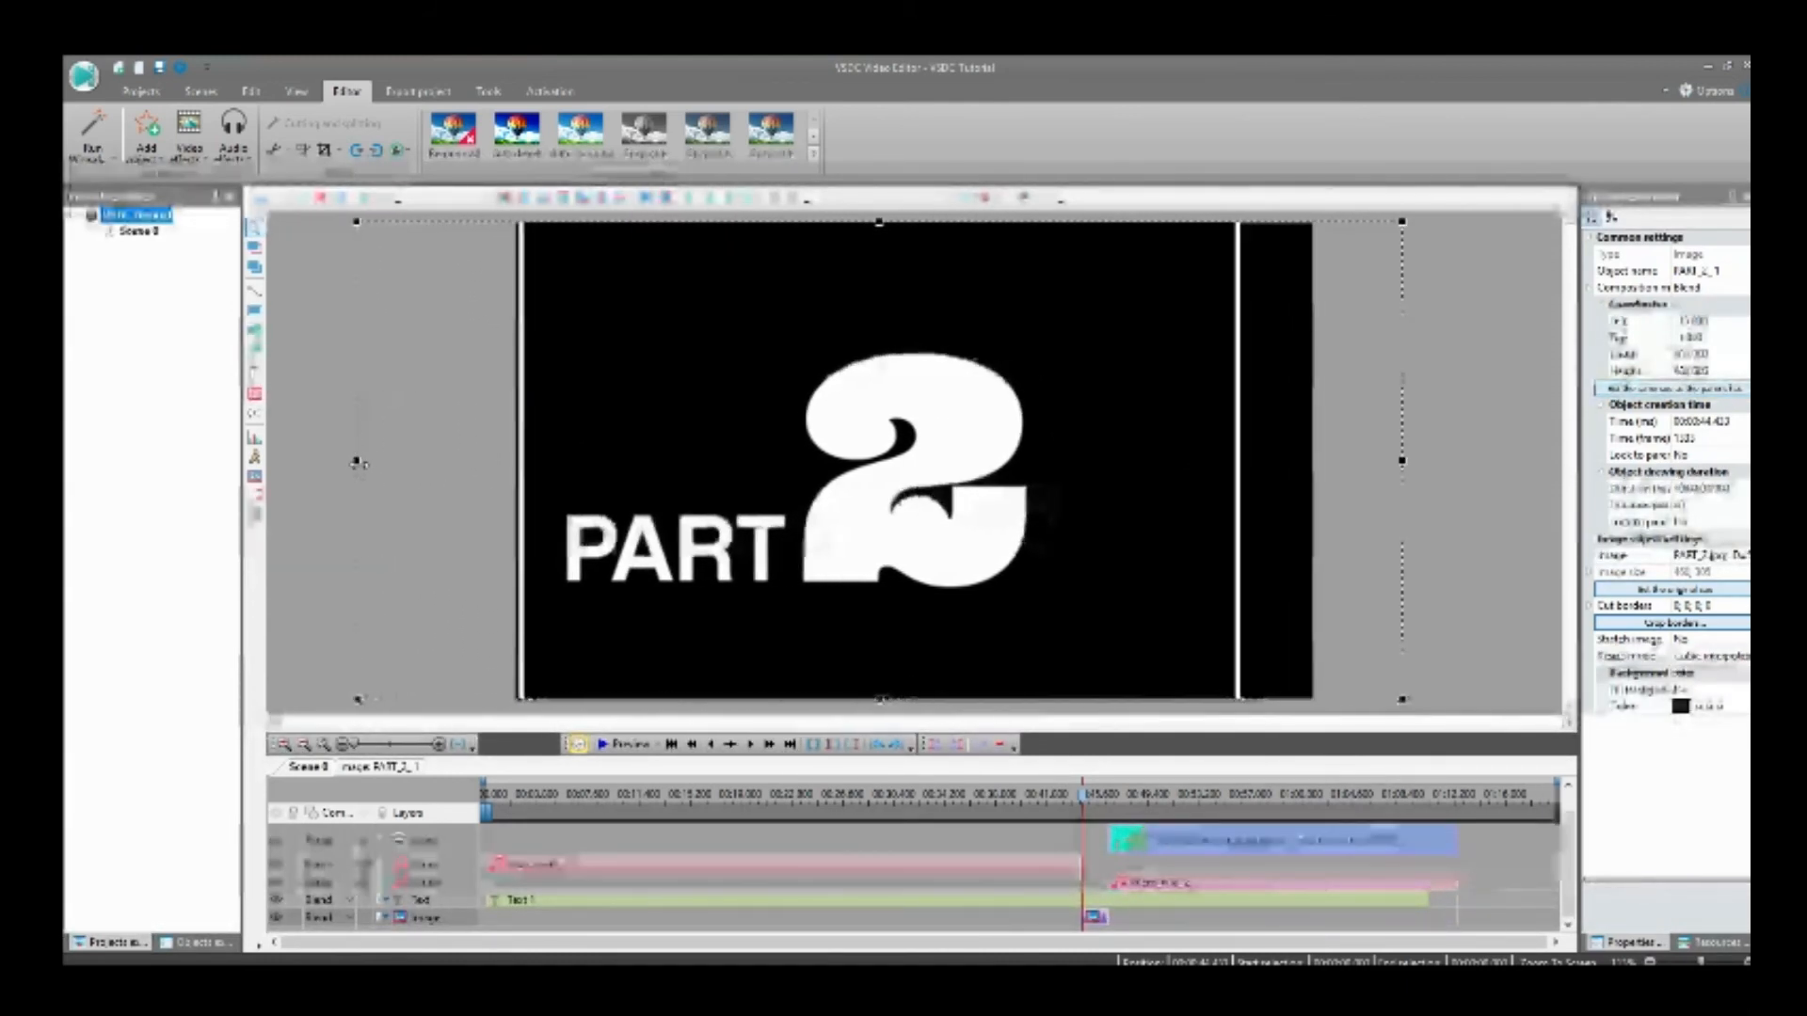
{"action": "left_click_drag", "start_coordinate": [883, 477], "coordinate": [928, 475]}
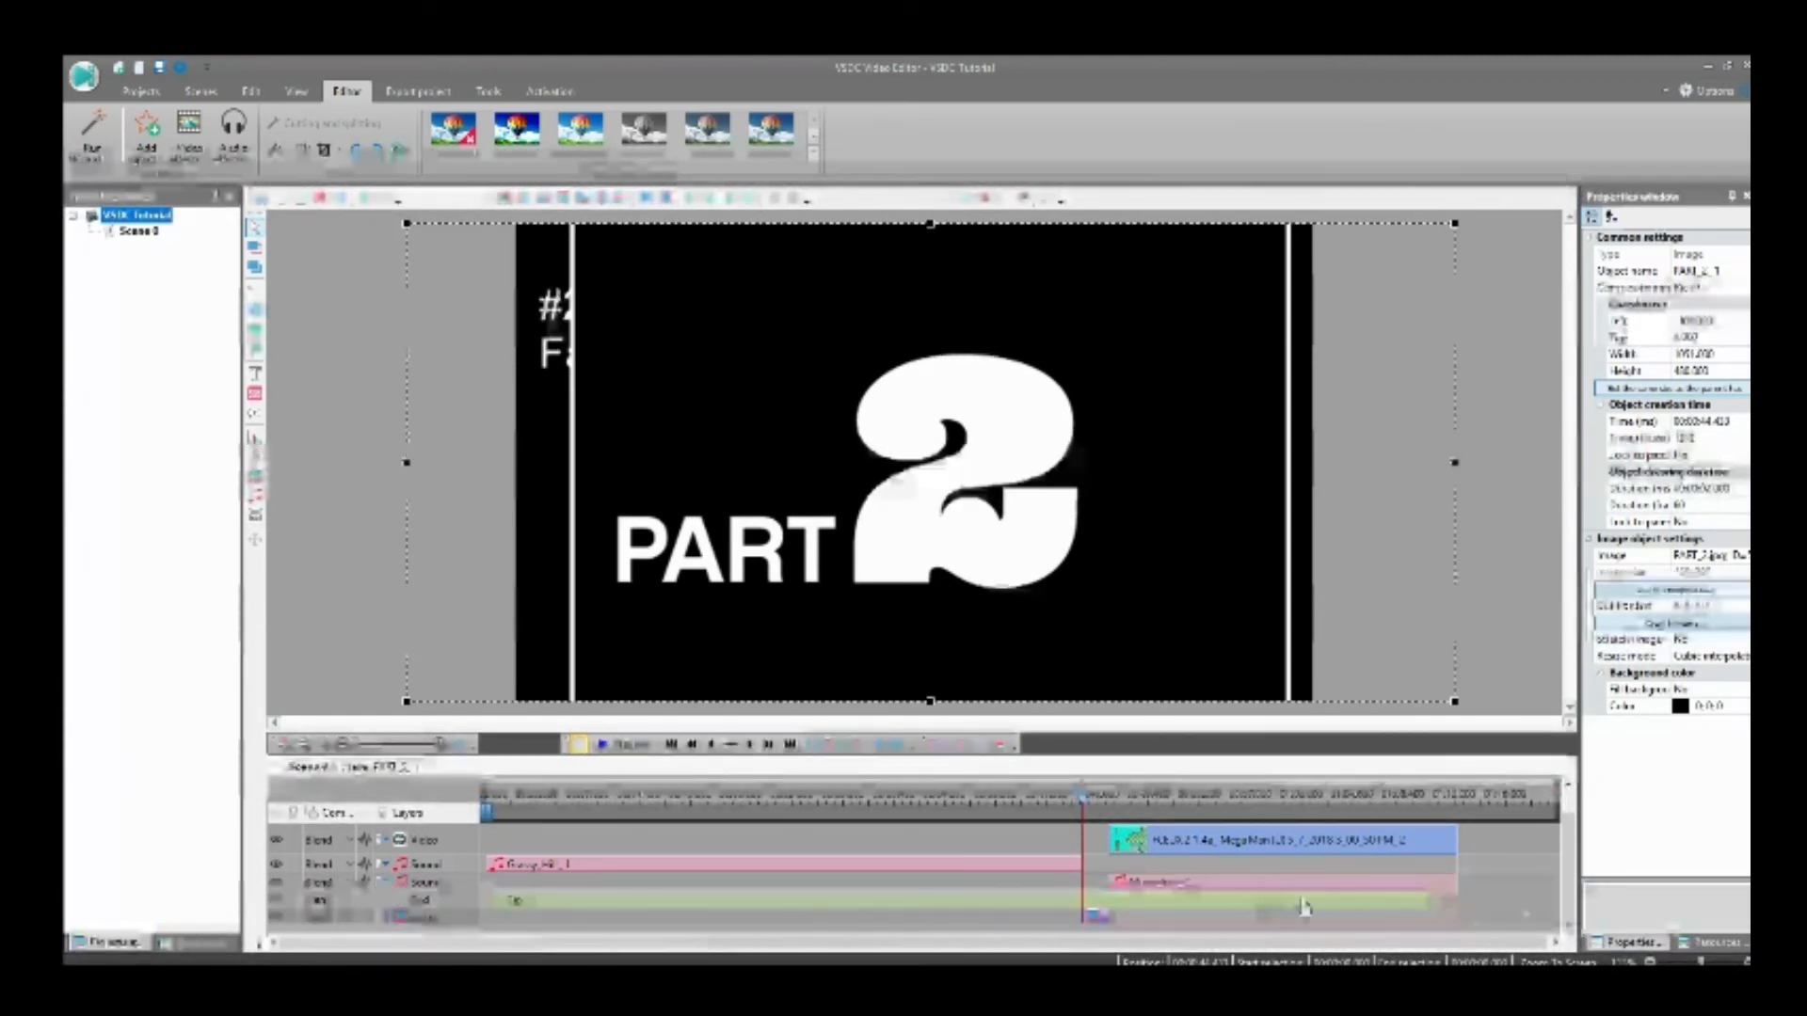
Step: Shorten the text caption's duration so it ends where the PART_2 image begins, and select the image
{"action": "left_click", "coordinate": [1446, 905]}
{"action": "left_click_drag", "start_coordinate": [1428, 905], "coordinate": [1076, 908]}
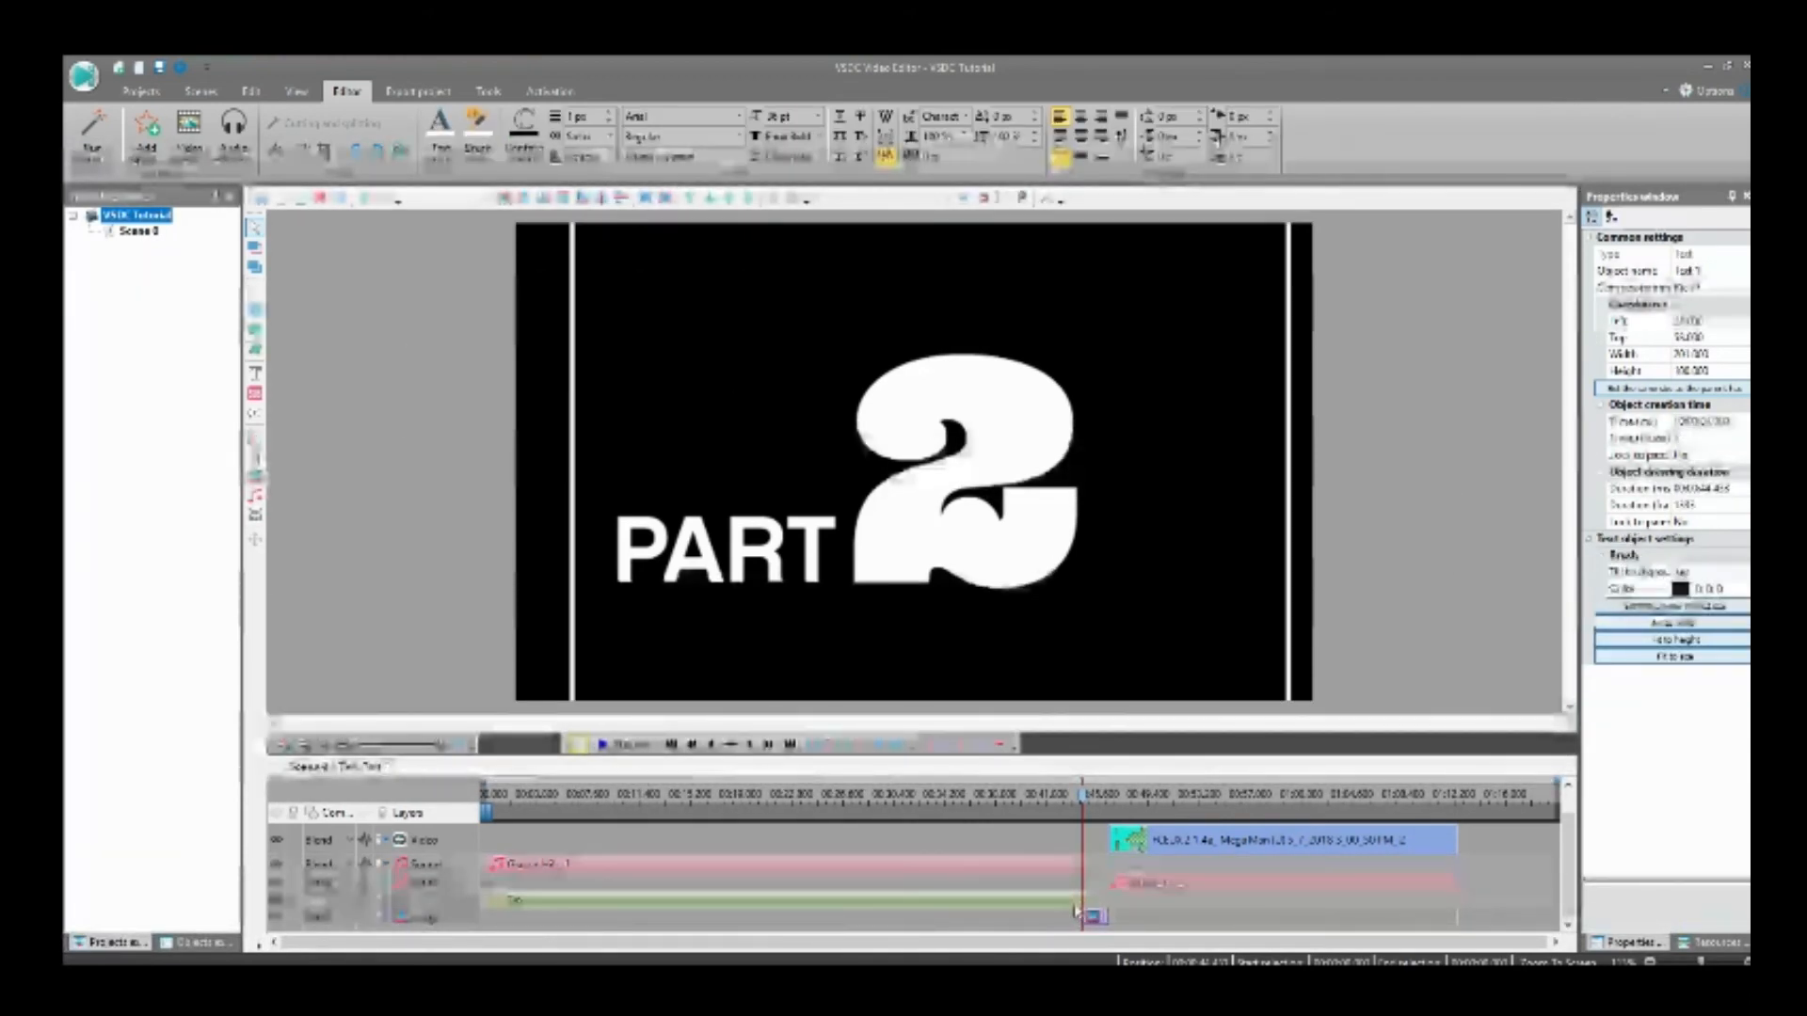
{"action": "left_click", "coordinate": [406, 555]}
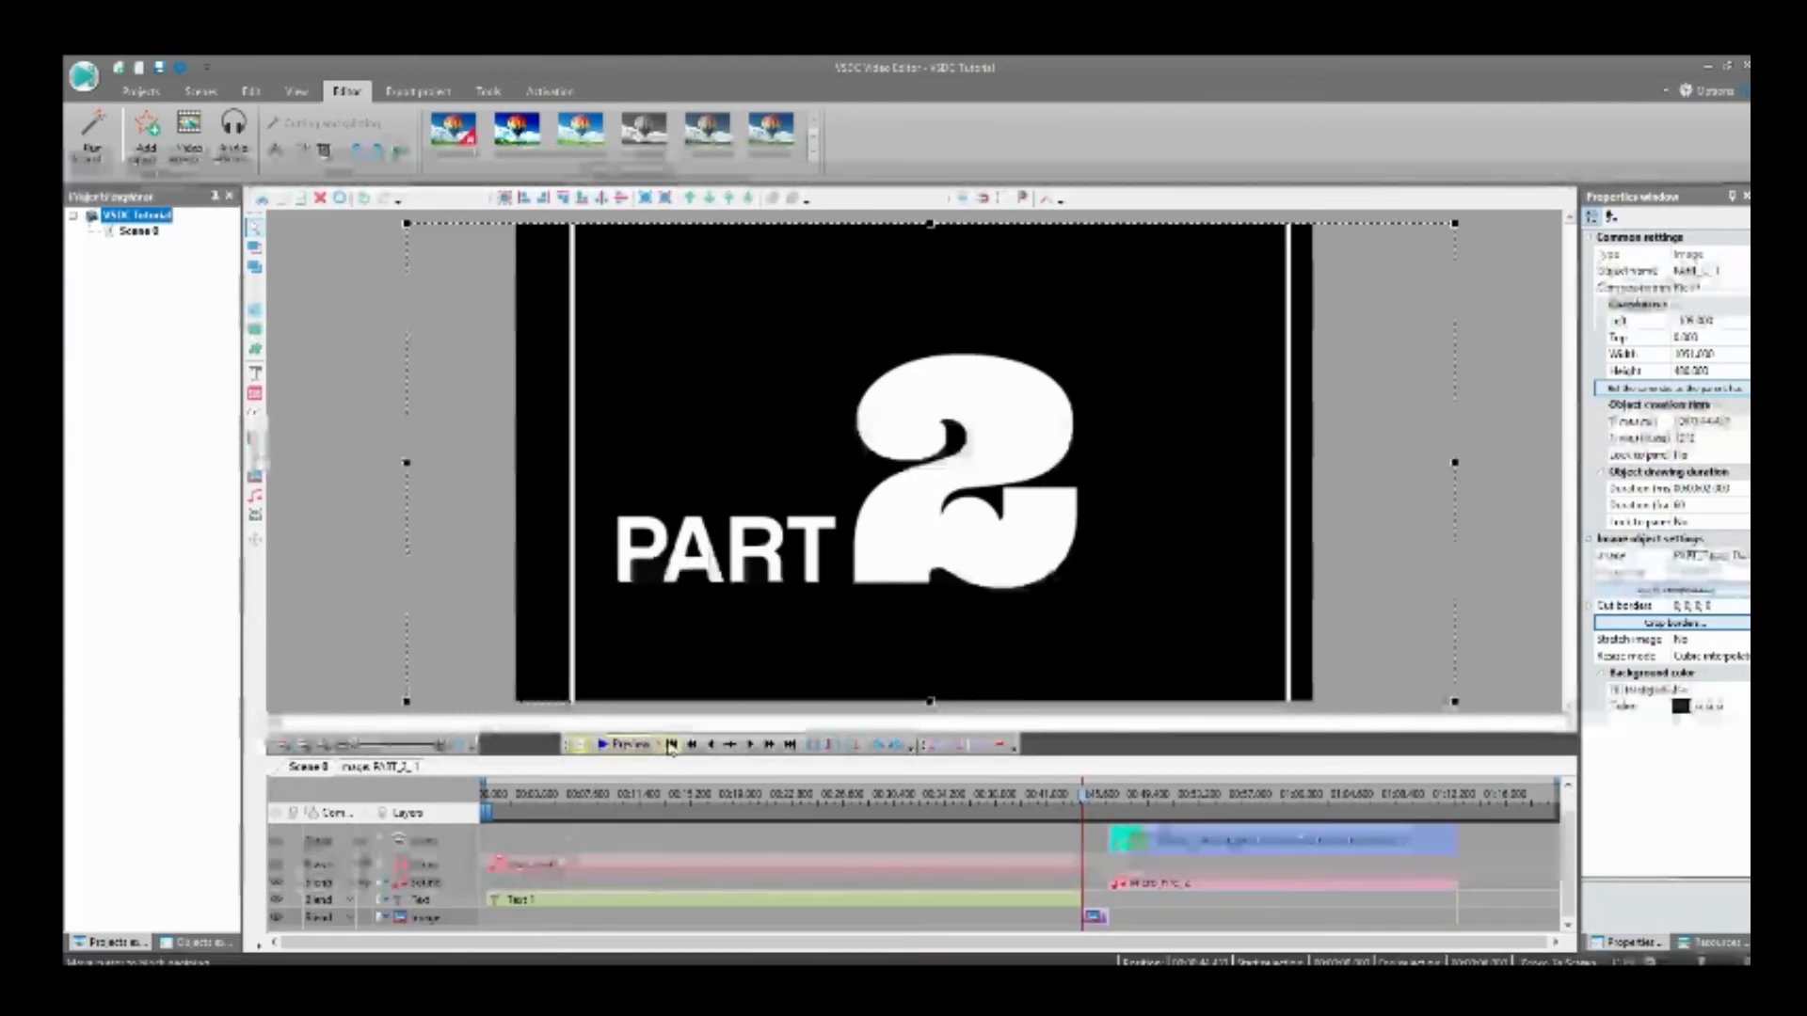
Step: Select the first gameplay clip and move the playhead back to its beginning
{"action": "scroll", "coordinate": [600, 840], "scroll_direction": "up", "scroll_amount": 1}
{"action": "left_click", "coordinate": [558, 848]}
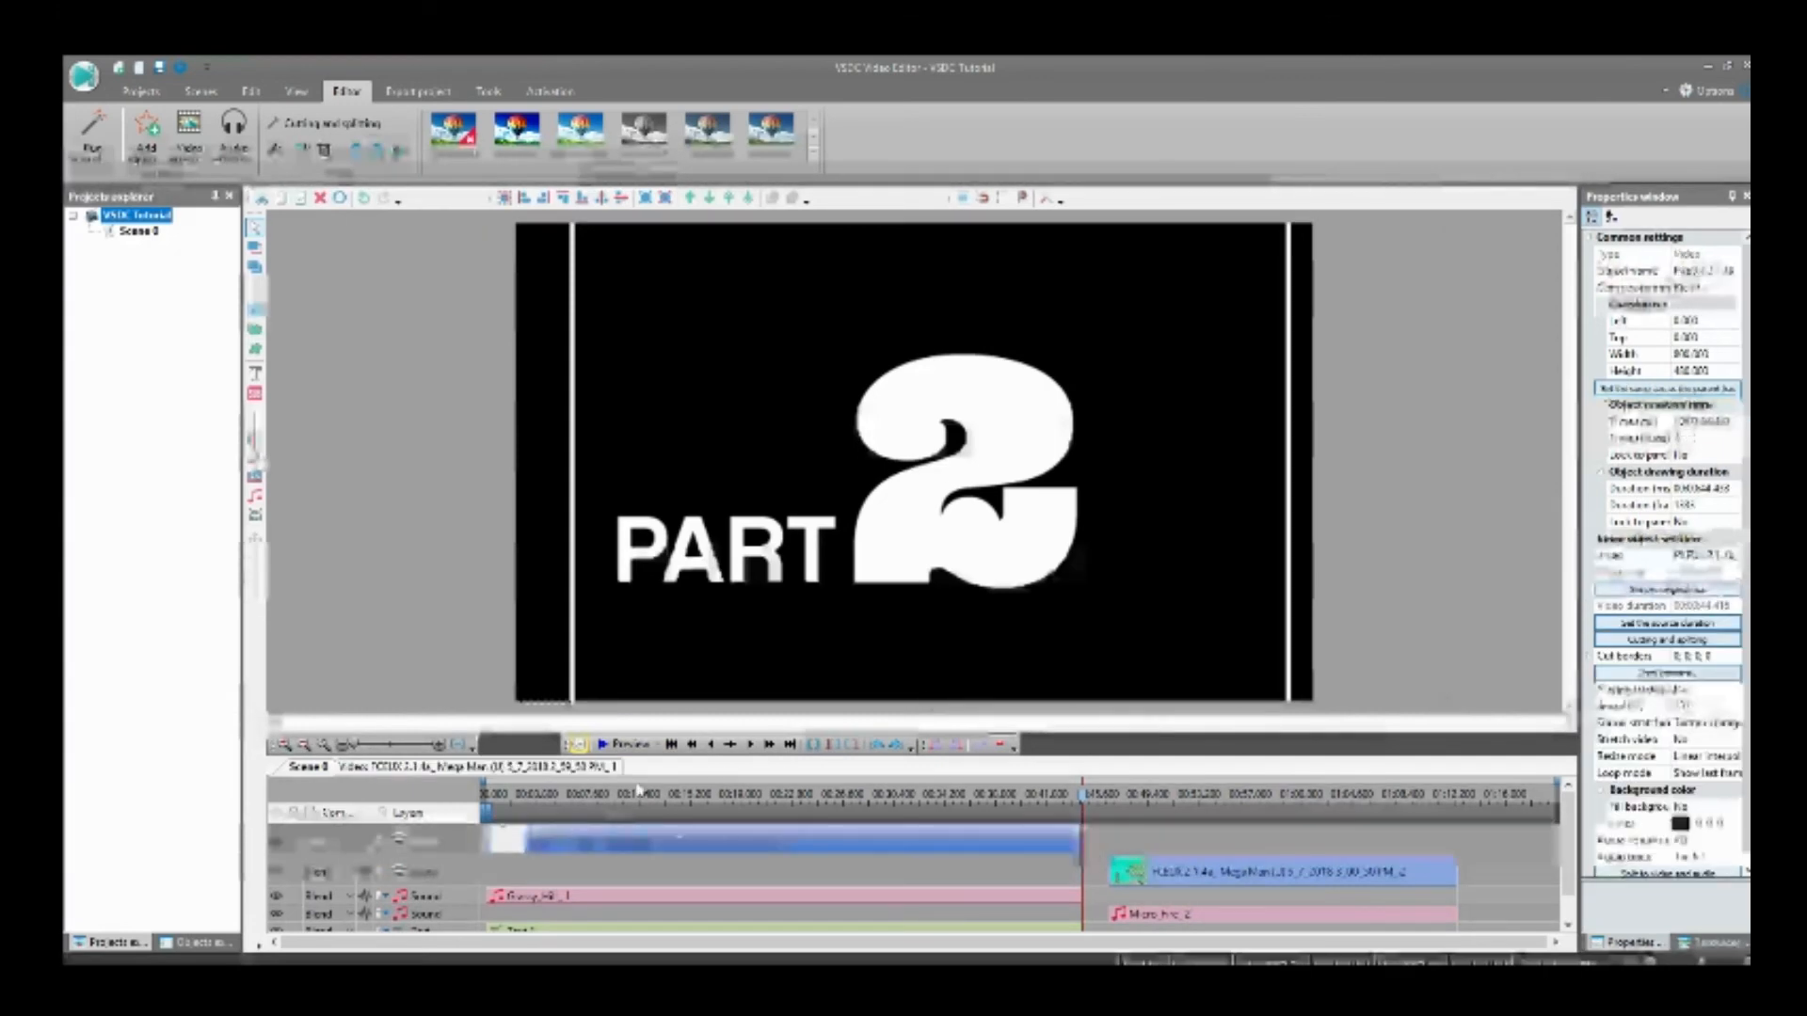
{"action": "left_click", "coordinate": [667, 744]}
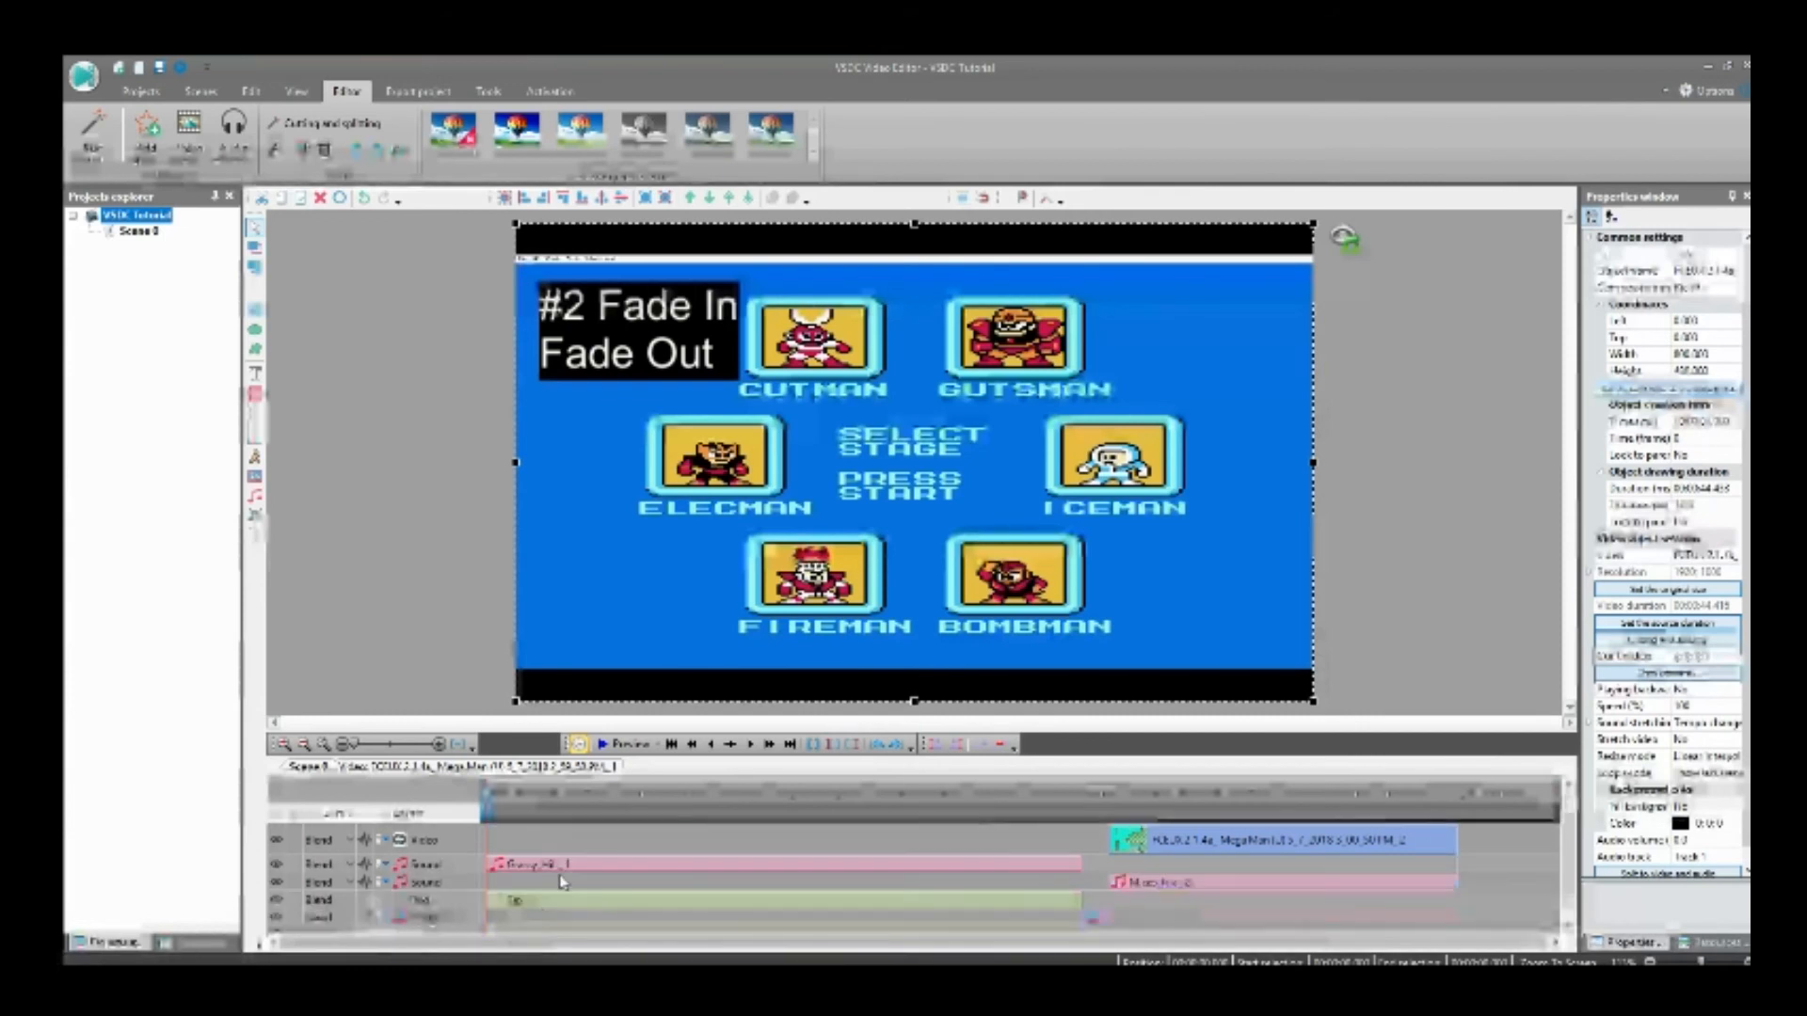
Step: Add the line "With a picture" below "Fade Out" in the text caption and enlarge its box to fit all three lines
{"action": "left_click", "coordinate": [617, 343]}
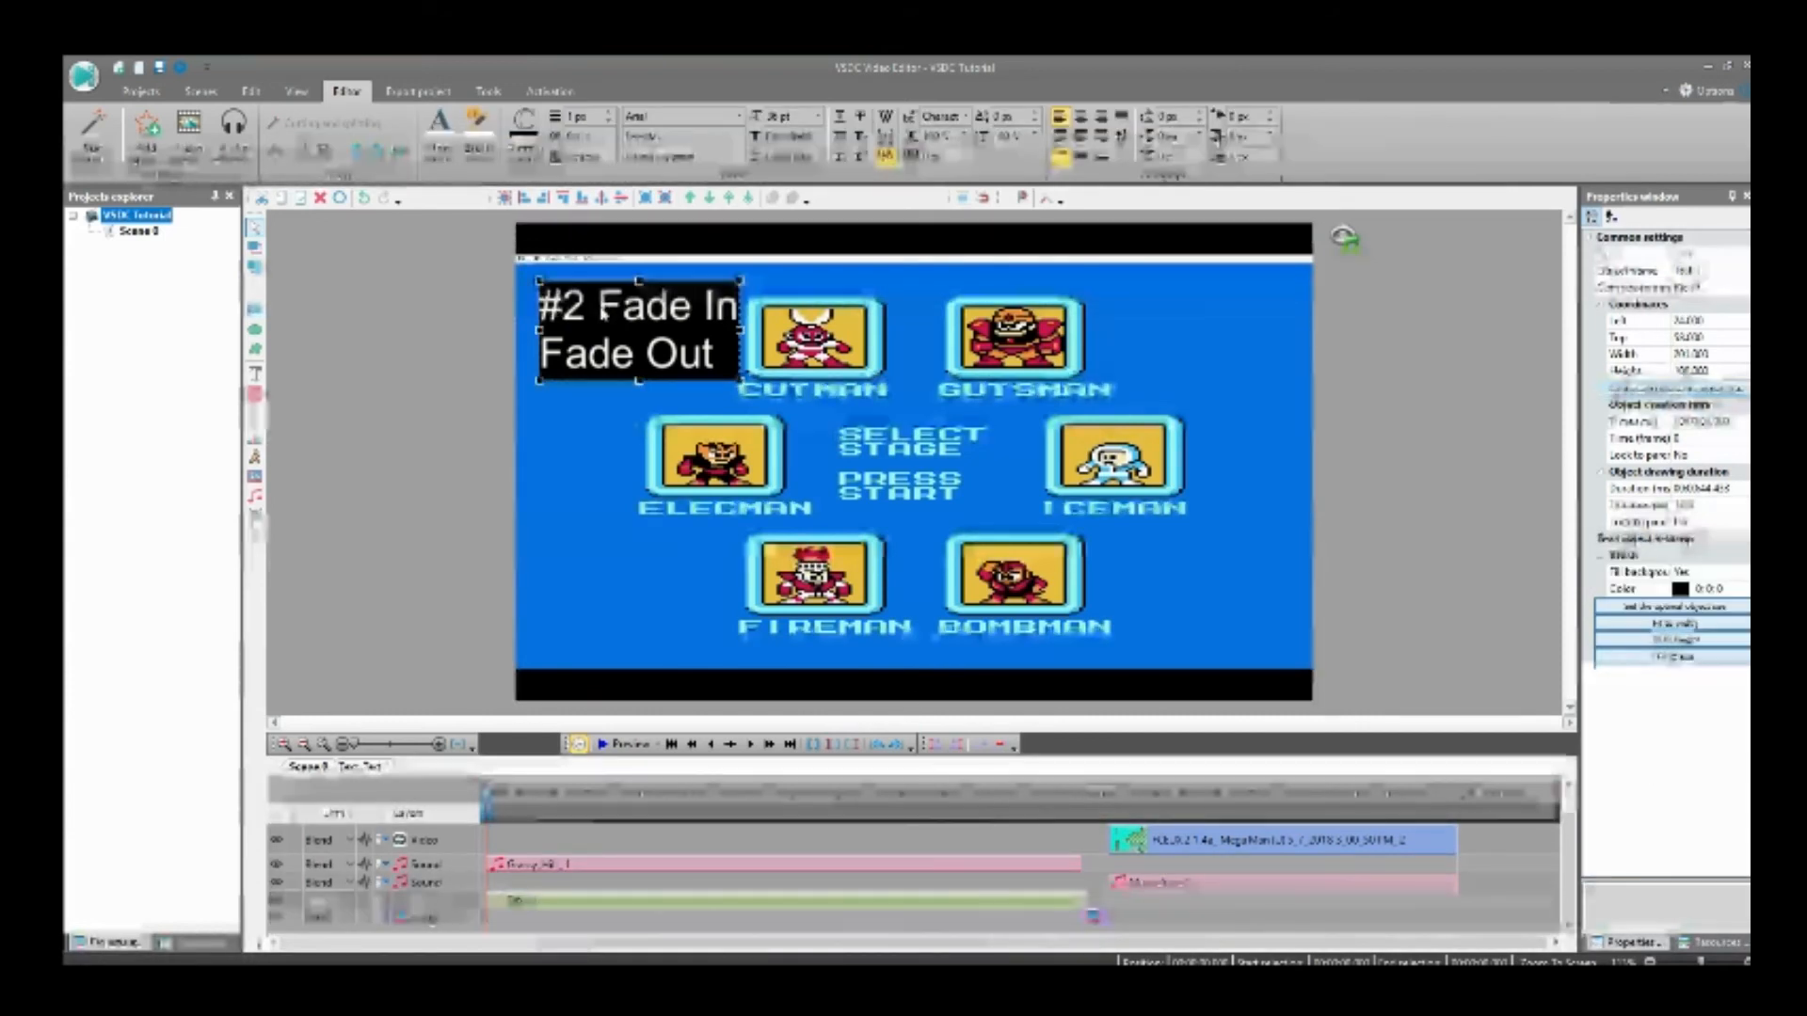
{"action": "left_click", "coordinate": [720, 357]}
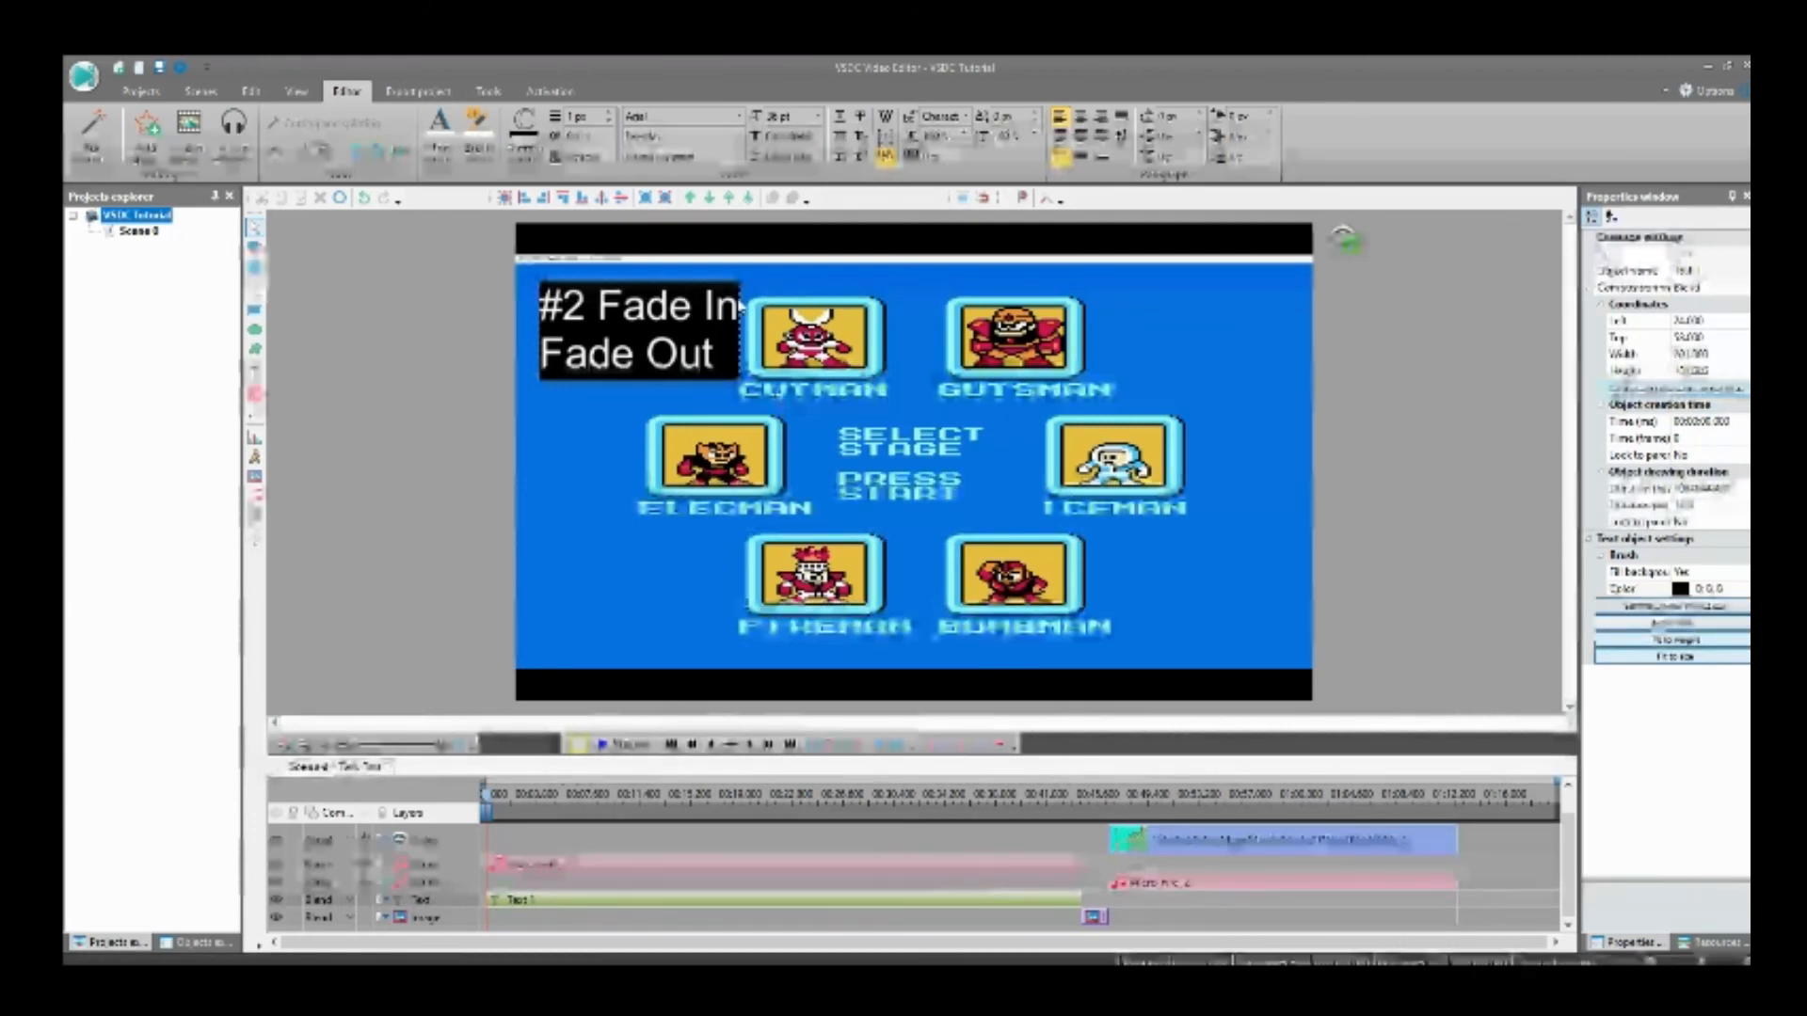
{"action": "left_click", "coordinate": [736, 365]}
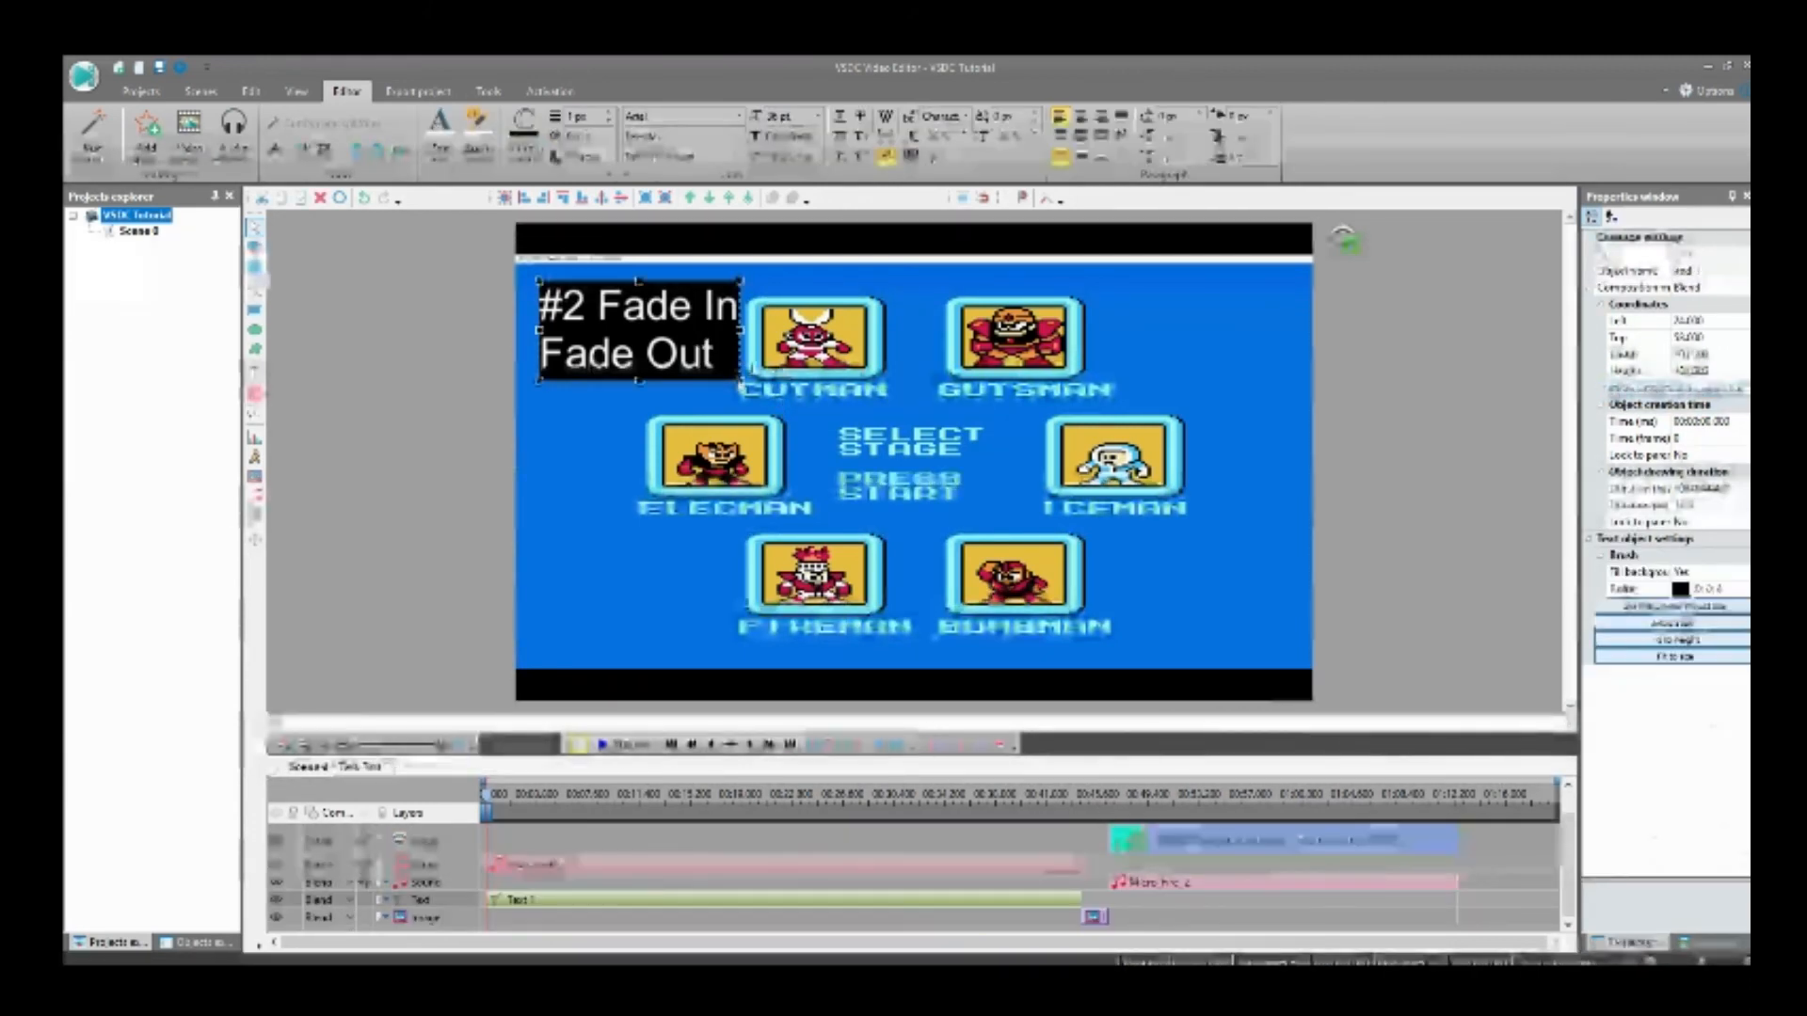
{"action": "left_click_drag", "start_coordinate": [737, 376], "coordinate": [827, 462]}
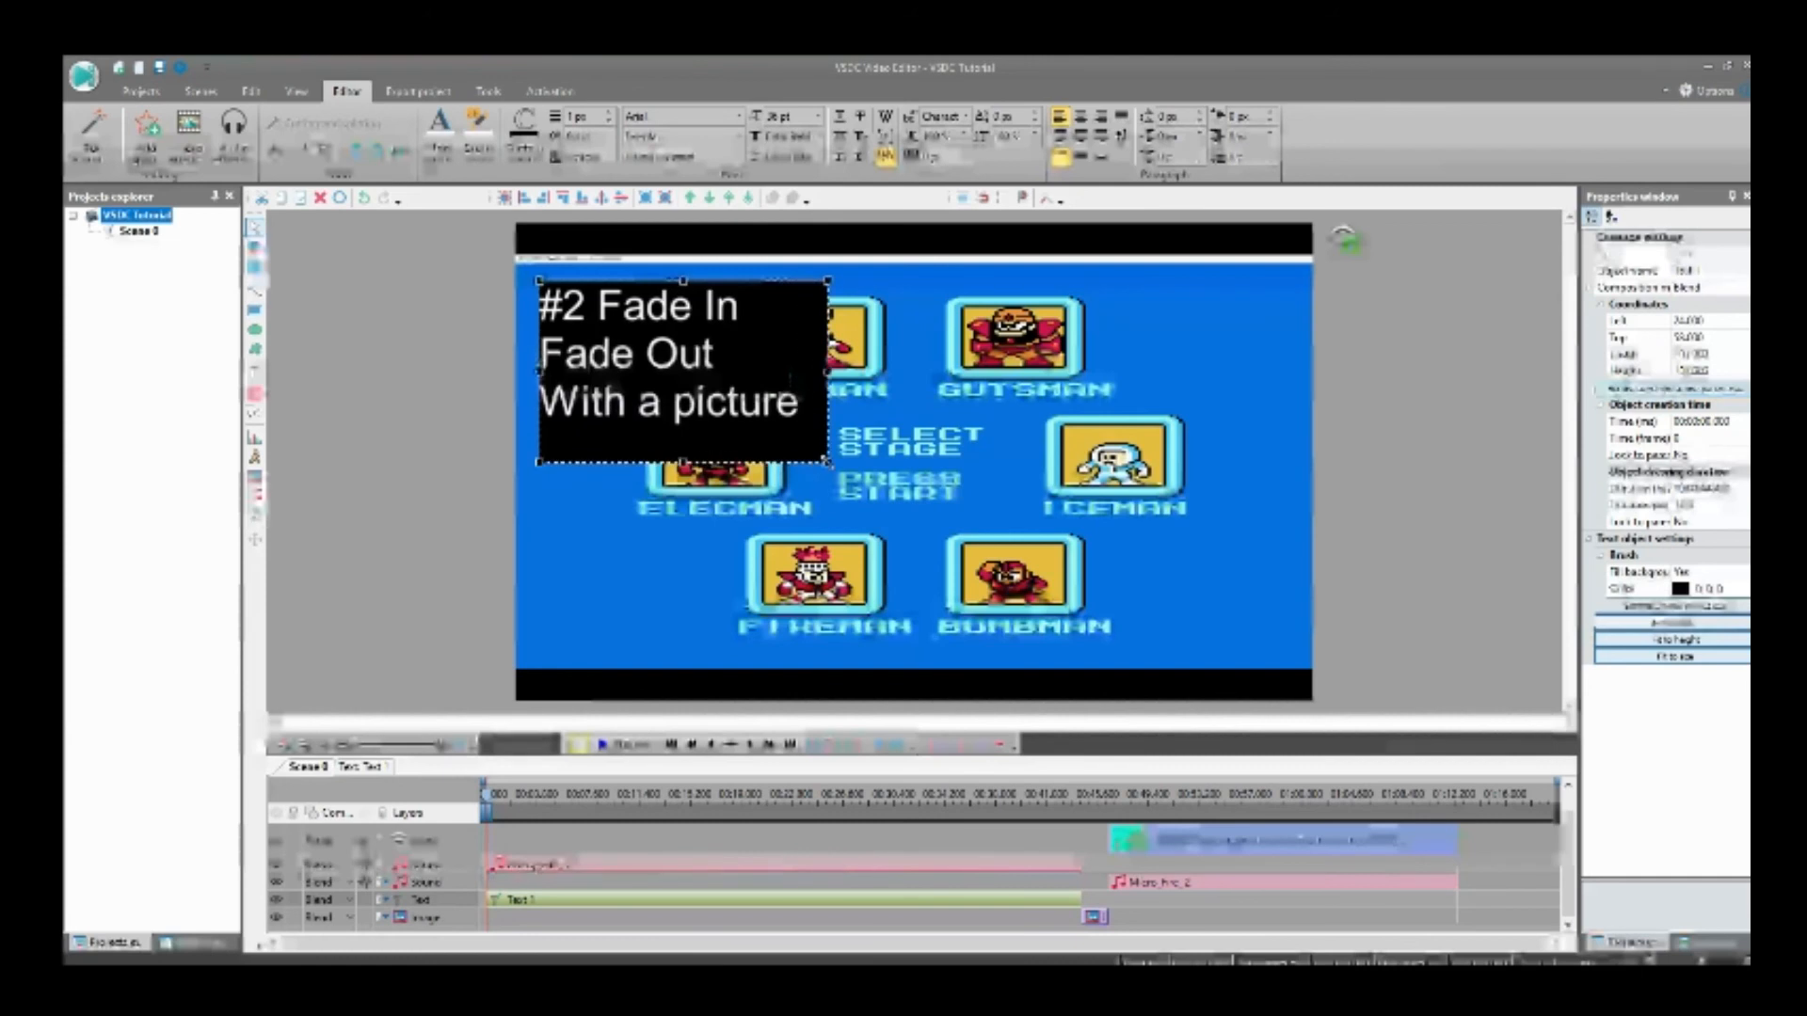
{"action": "left_click", "coordinate": [873, 426]}
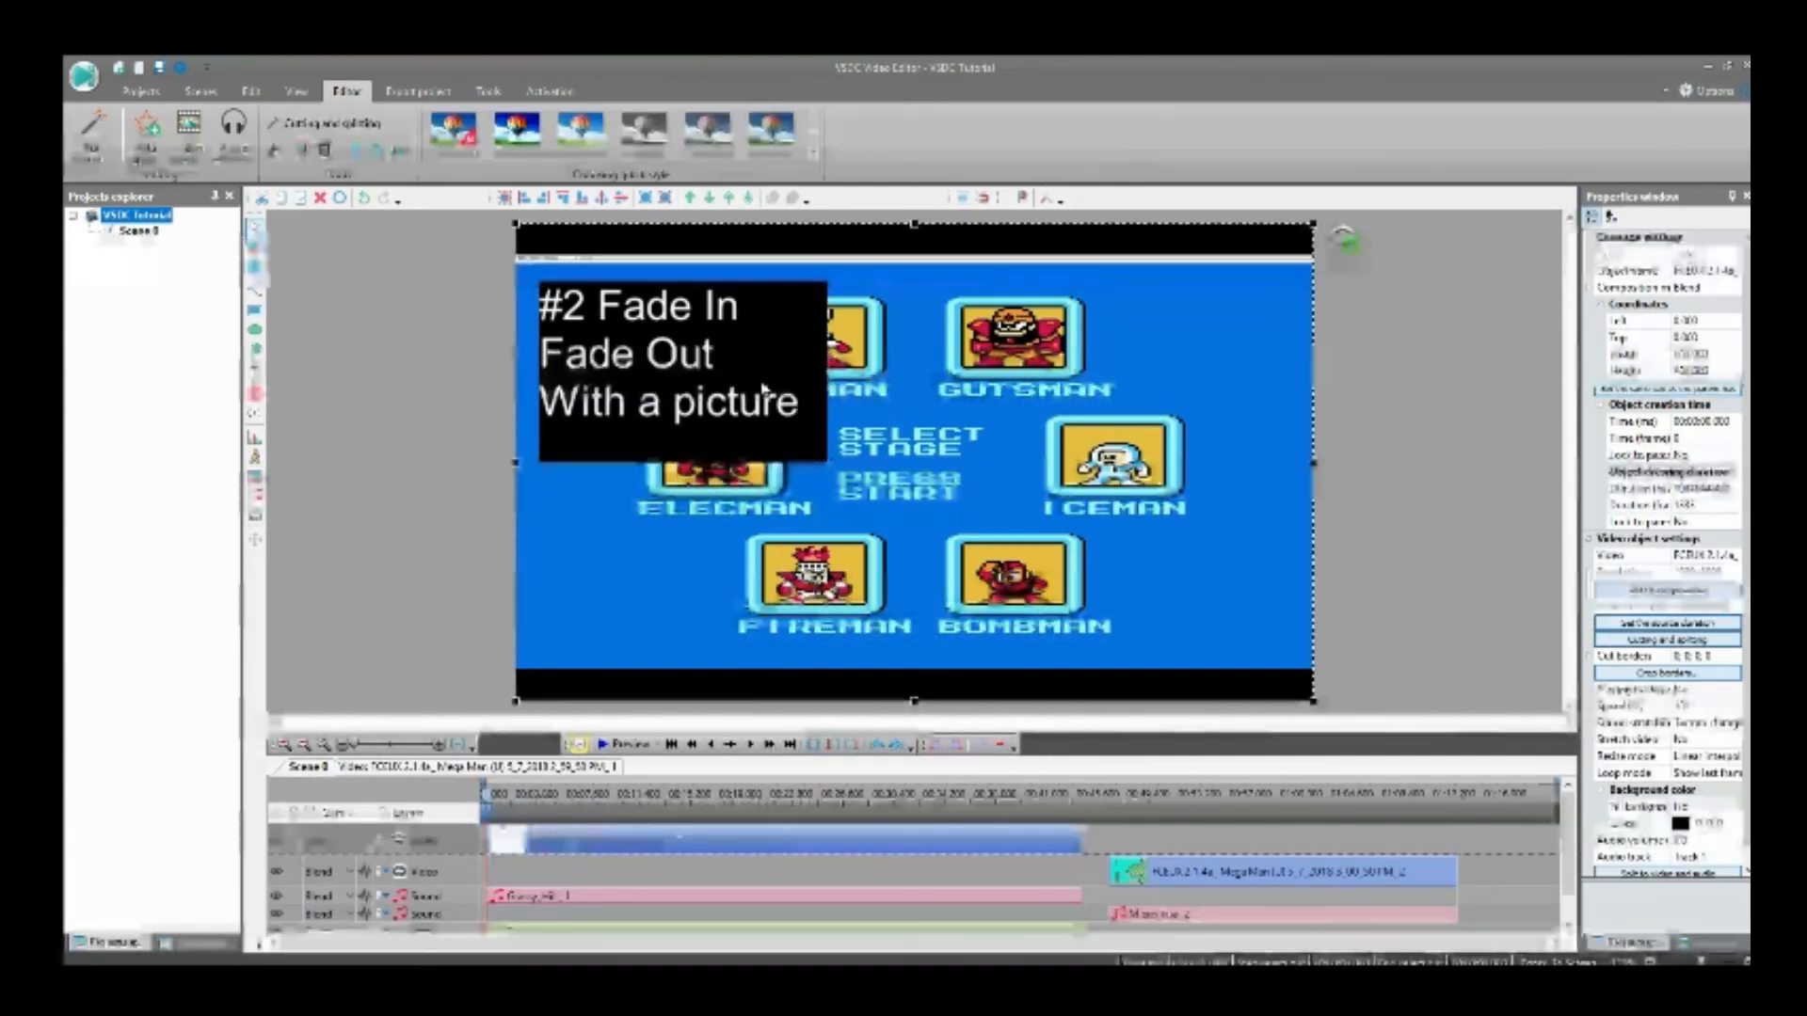
Step: Preview the transition through the PART_2 image, starting shortly before the end of the first gameplay clip
{"action": "scroll", "coordinate": [979, 836], "scroll_direction": "down", "scroll_amount": 1}
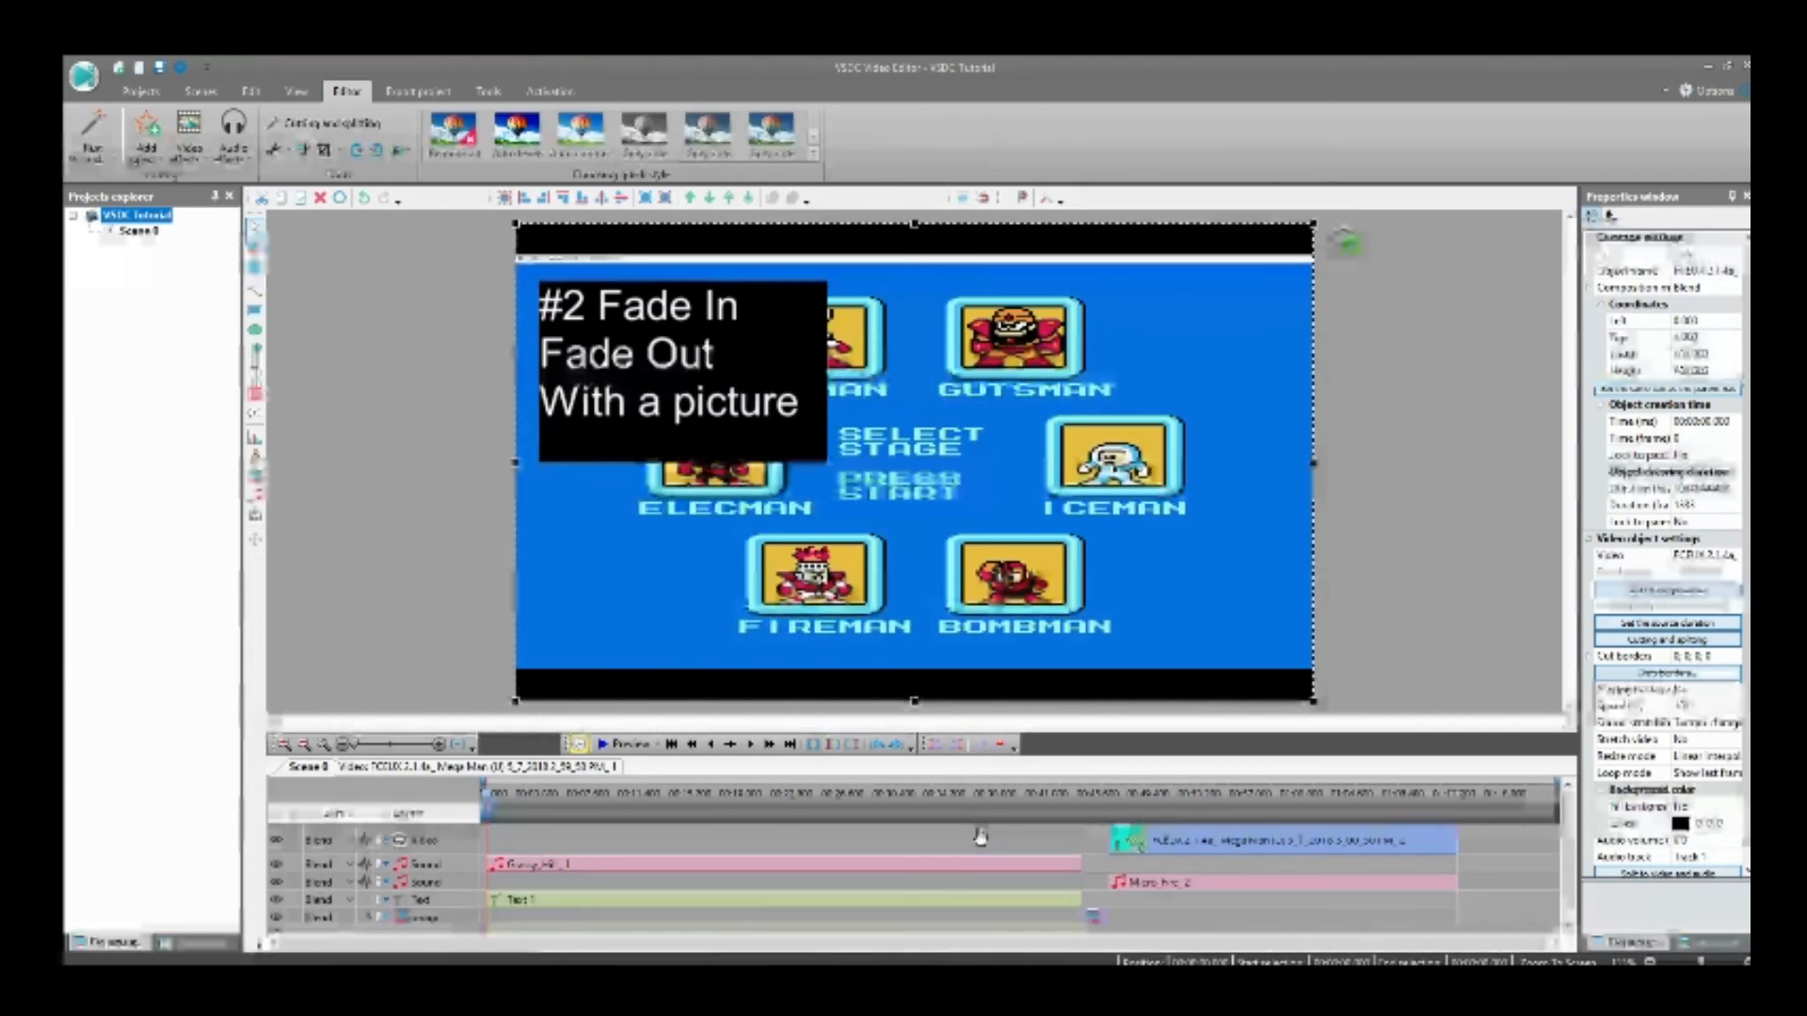
{"action": "scroll", "coordinate": [978, 837], "scroll_direction": "up", "scroll_amount": 1}
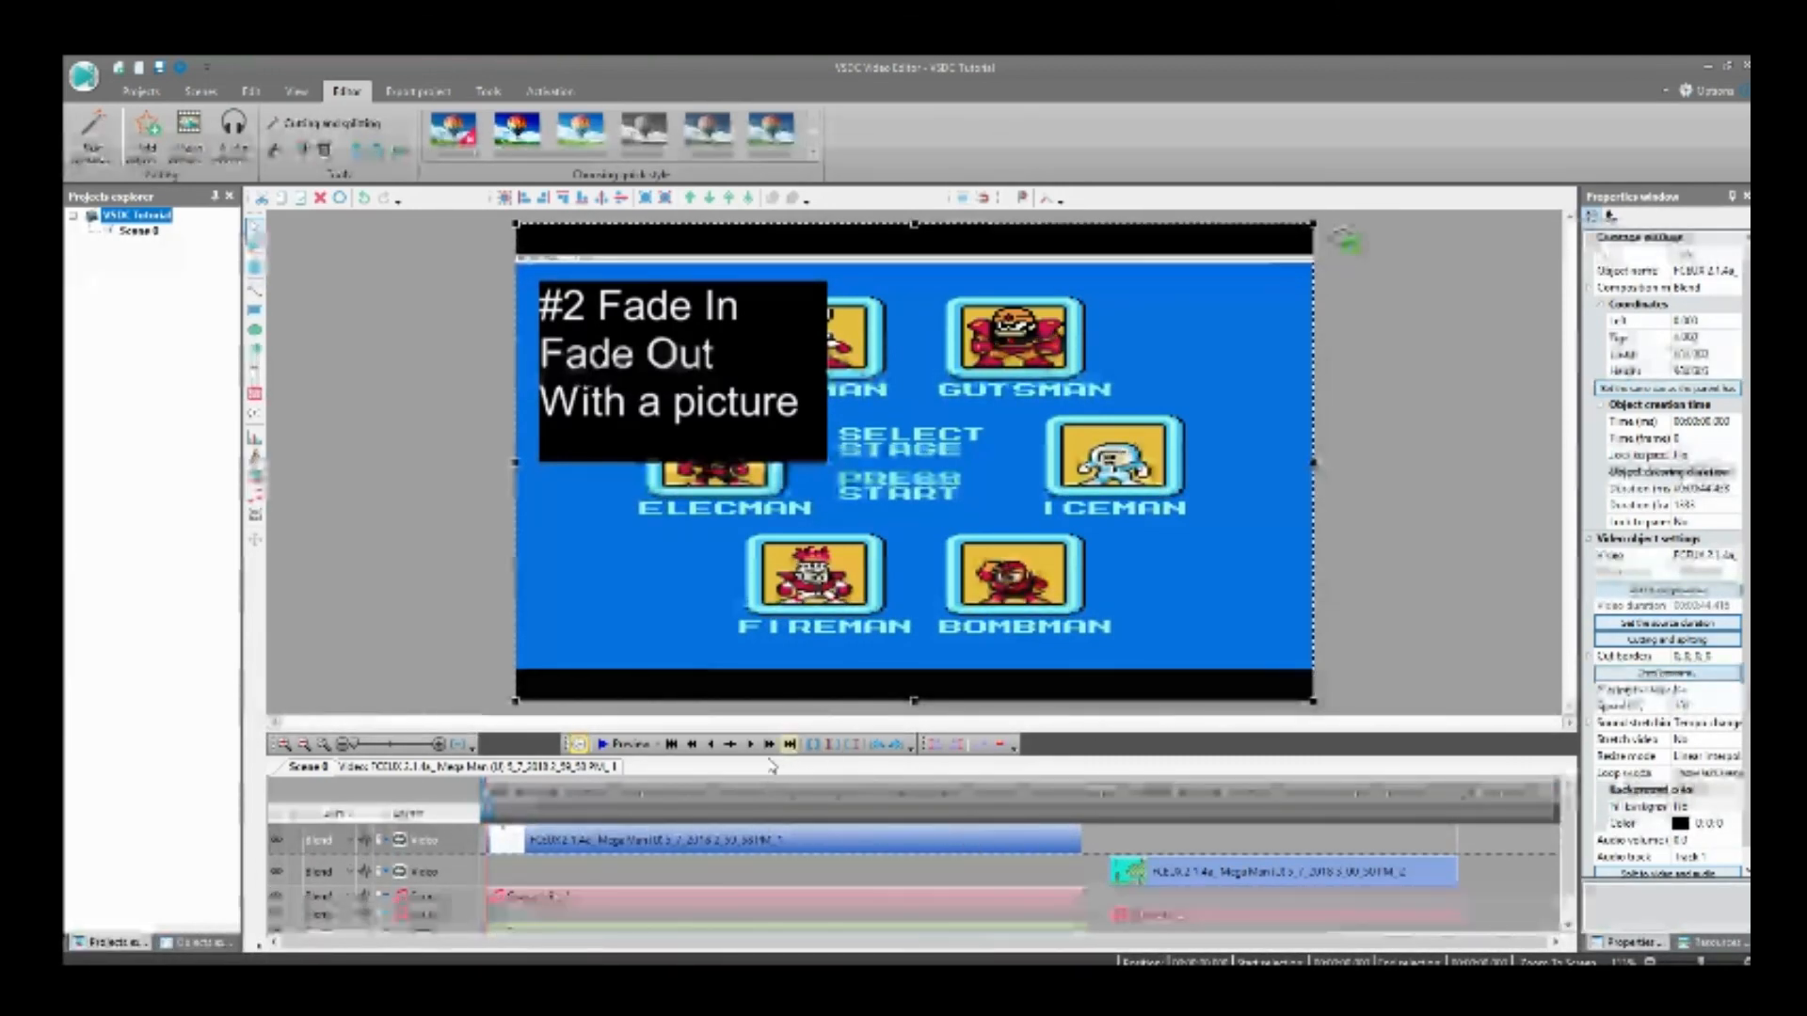
{"action": "left_click_drag", "start_coordinate": [486, 791], "coordinate": [1054, 809]}
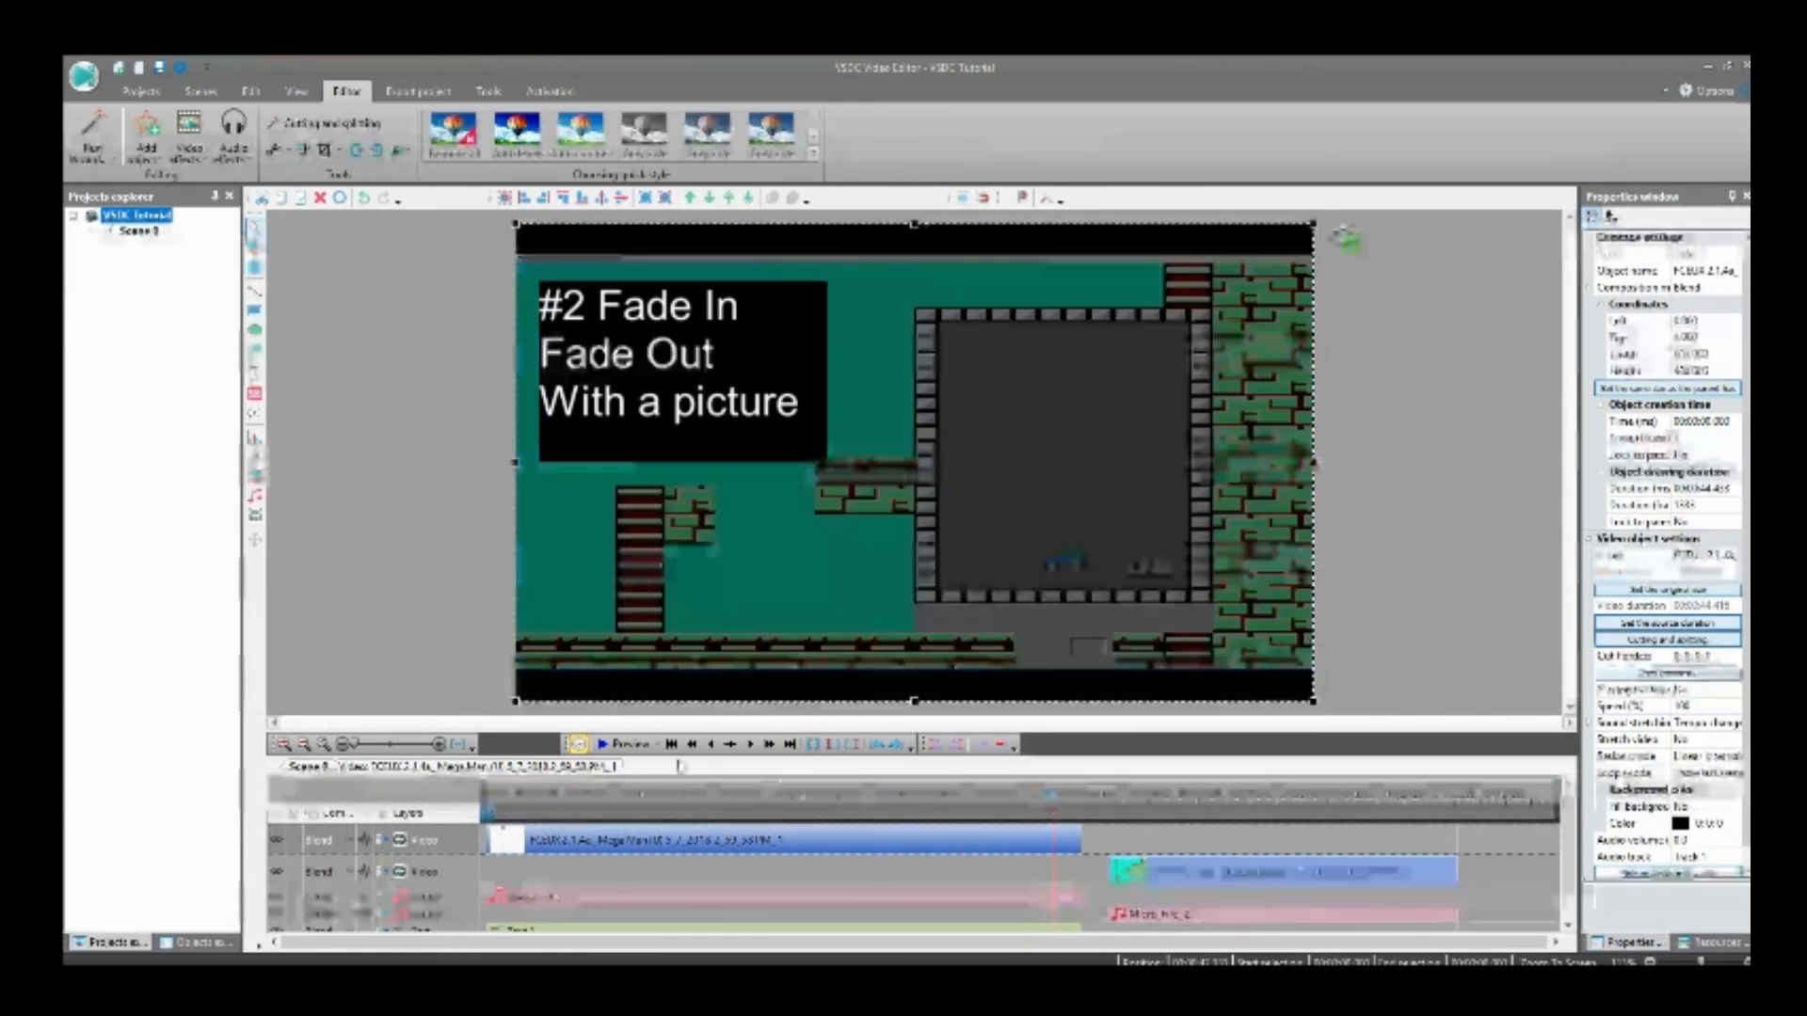
{"action": "left_click", "coordinate": [626, 745]}
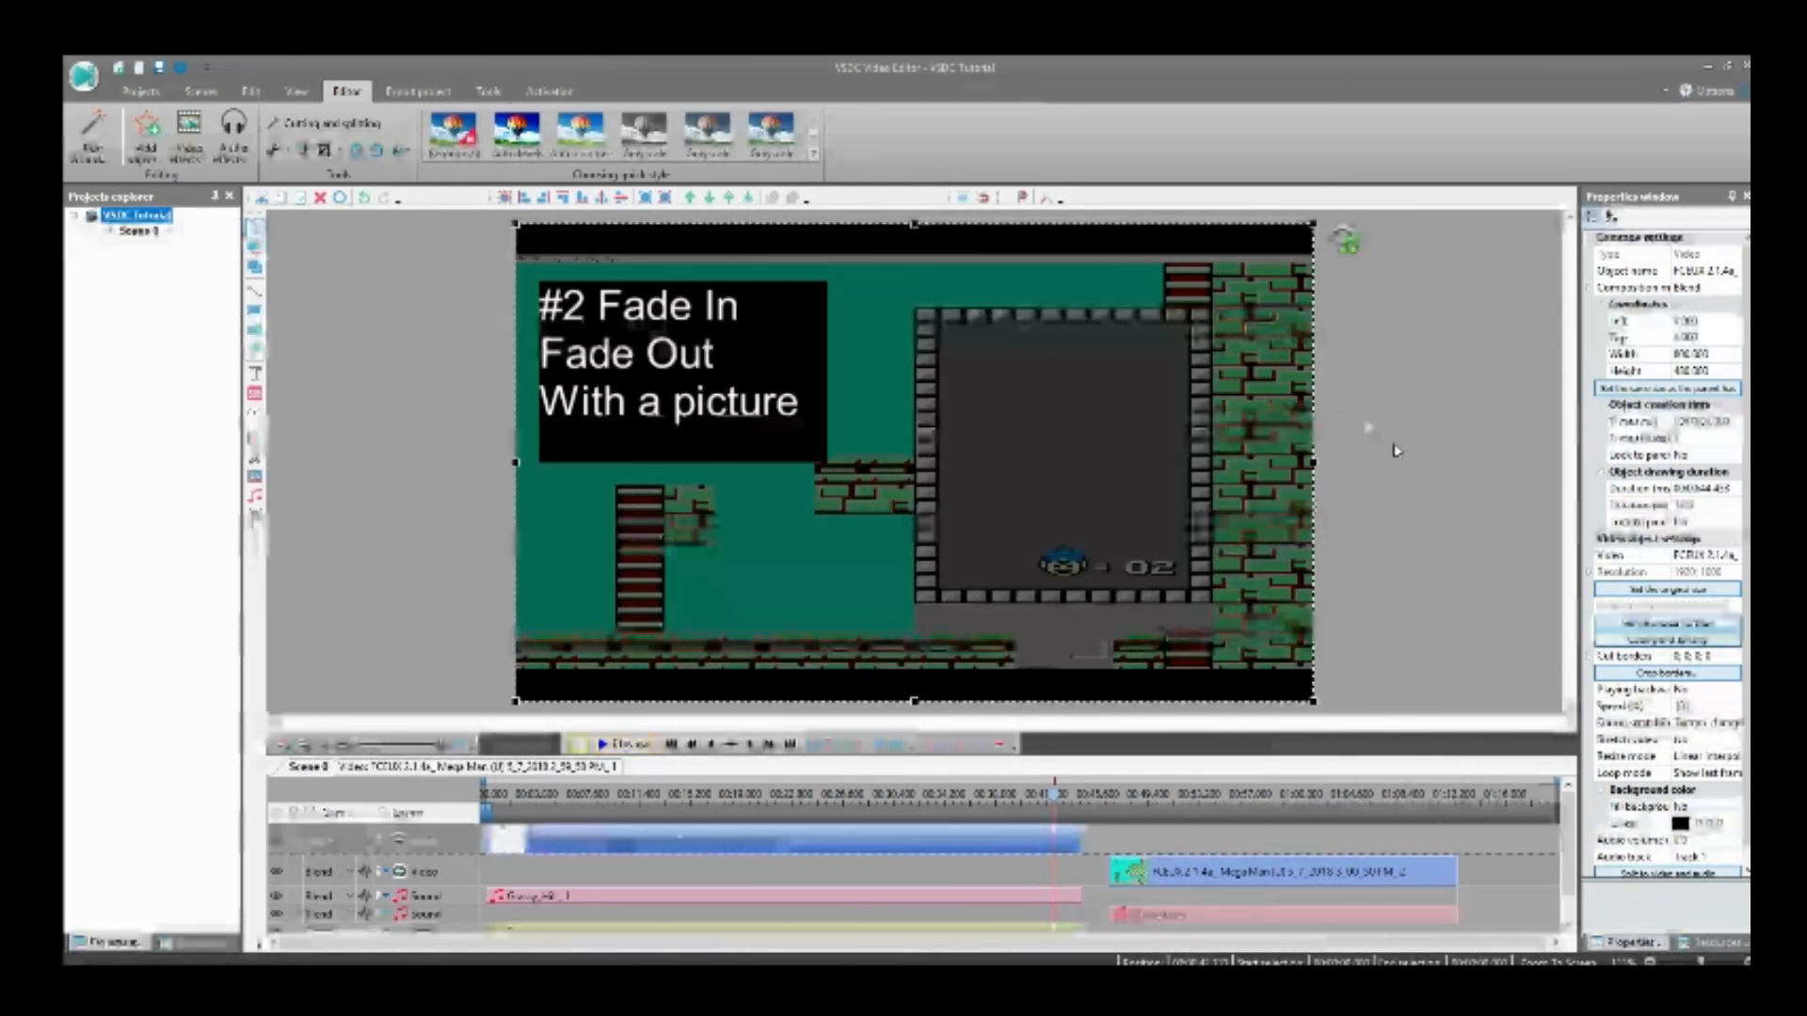
{"action": "scroll", "coordinate": [1165, 845], "scroll_direction": "down", "scroll_amount": 1}
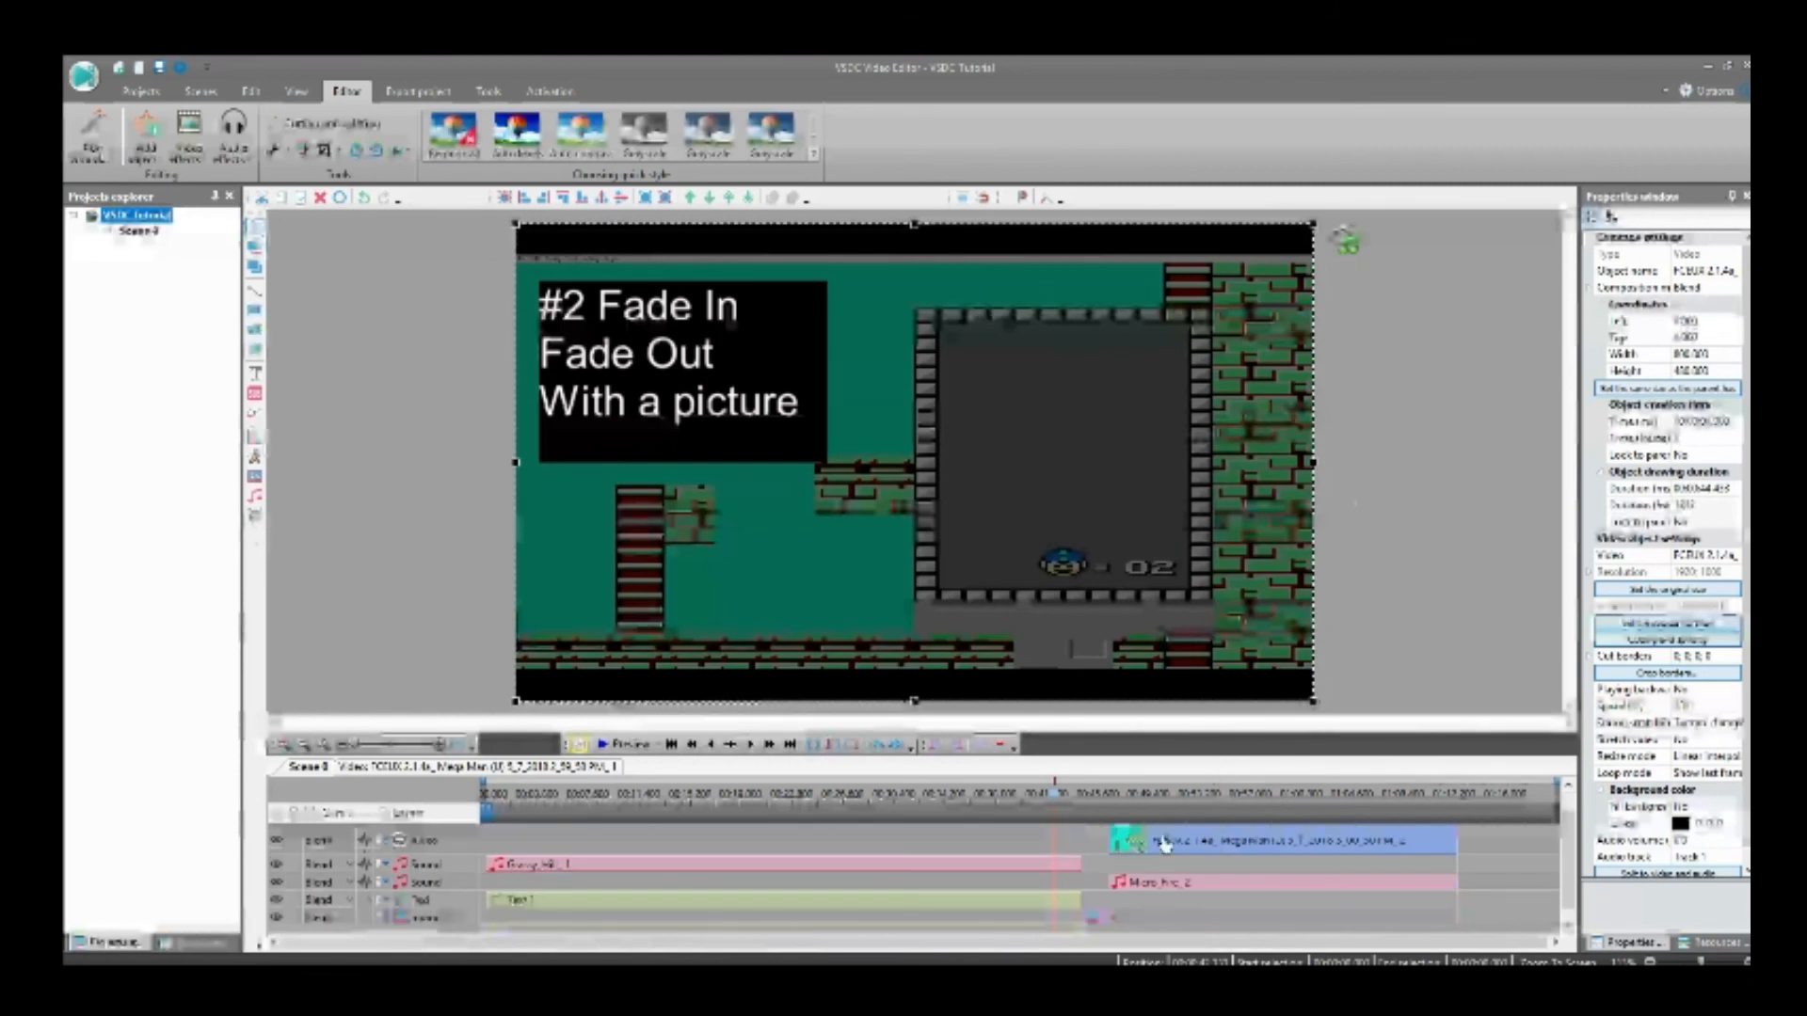